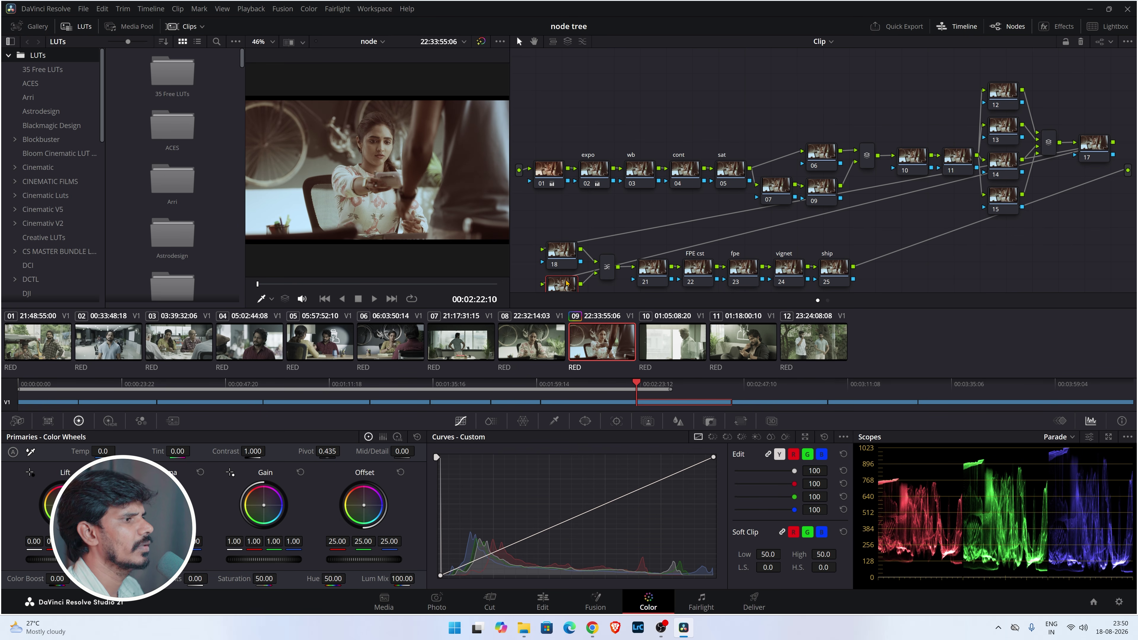
Reposition node 17 and the lower-row nodes, including FPE cst, fpe, vignet and ship, in clip 09's node graph.
mouse_move(1102, 144)
mouse_down()
mouse_move(573, 238)
mouse_move(545, 229)
mouse_move(728, 229)
mouse_move(1117, 137)
mouse_up()
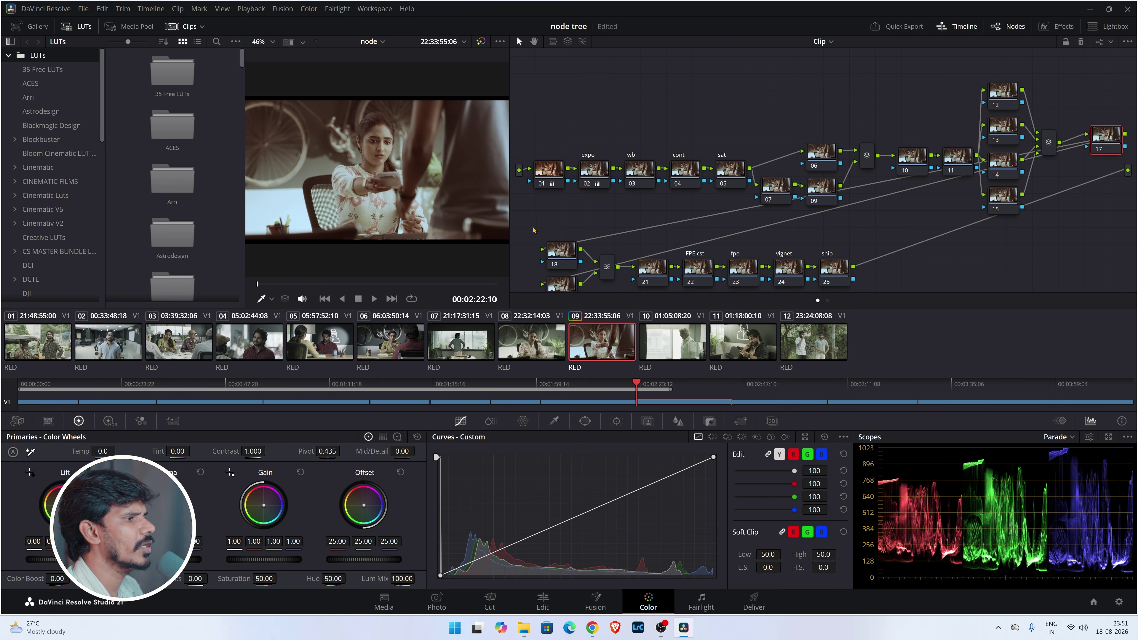
click(560, 284)
drag(559, 281, 653, 244)
drag(697, 267, 704, 244)
drag(743, 267, 748, 248)
drag(834, 266, 862, 238)
drag(789, 265, 800, 242)
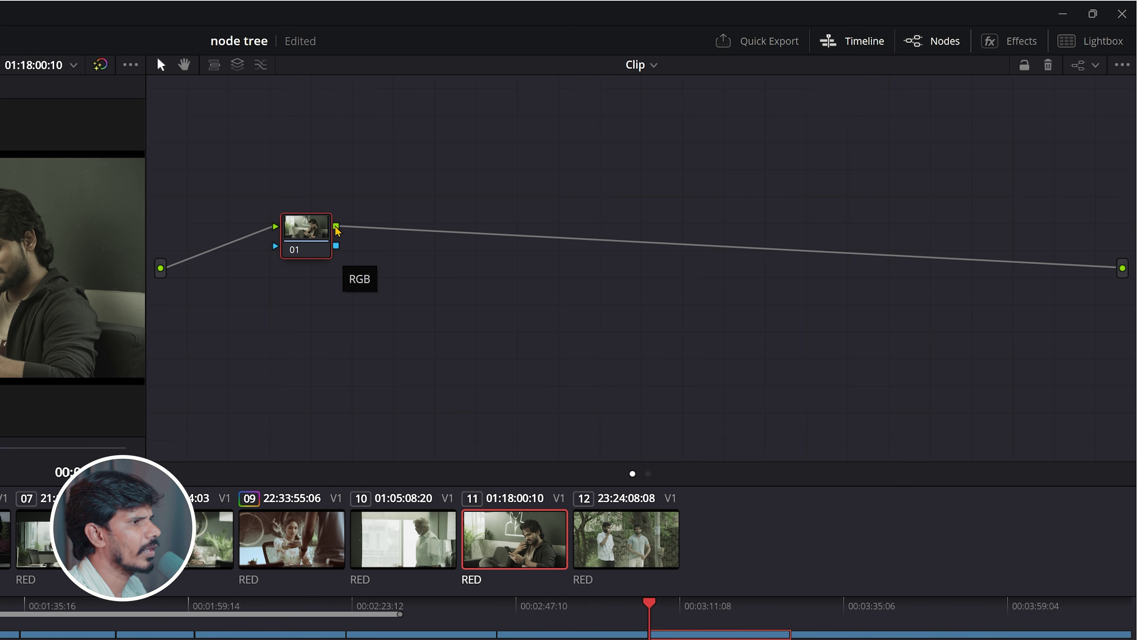
Push the gamma of clip 11's node 01 toward red, to about 0.14 red and -0.03 green and blue.
drag(327, 229, 310, 234)
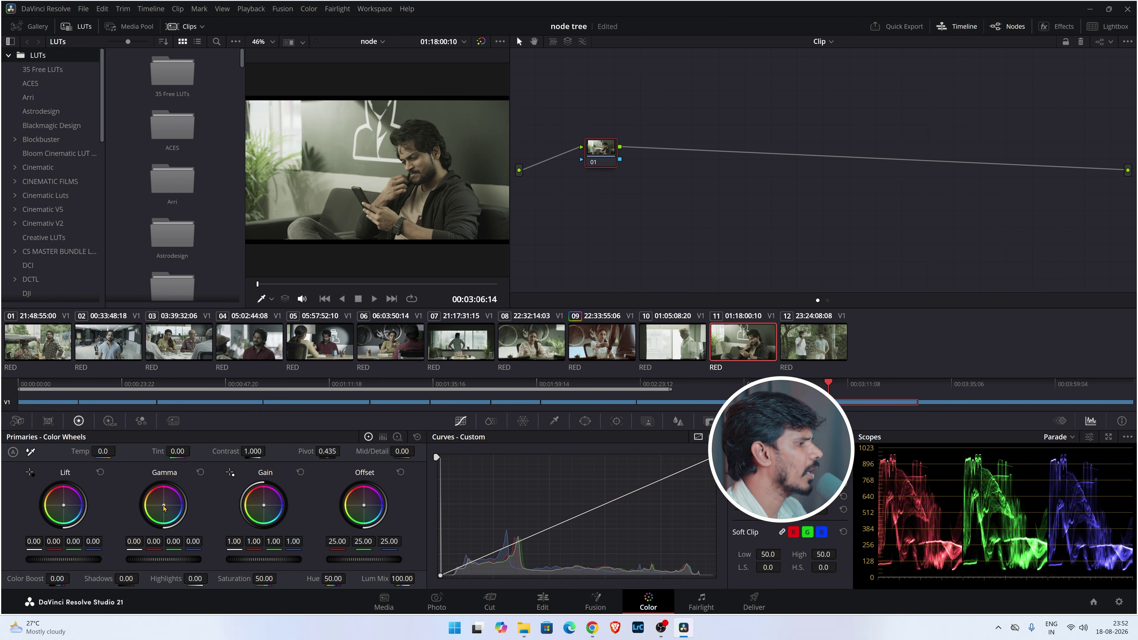
drag(168, 507, 166, 499)
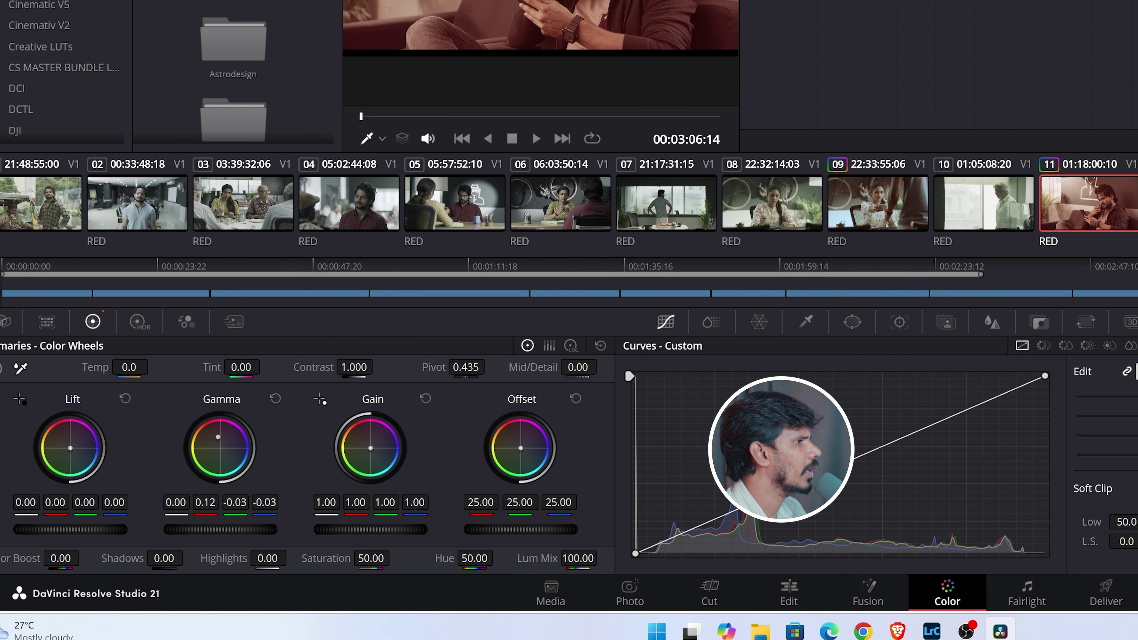
drag(217, 437, 217, 435)
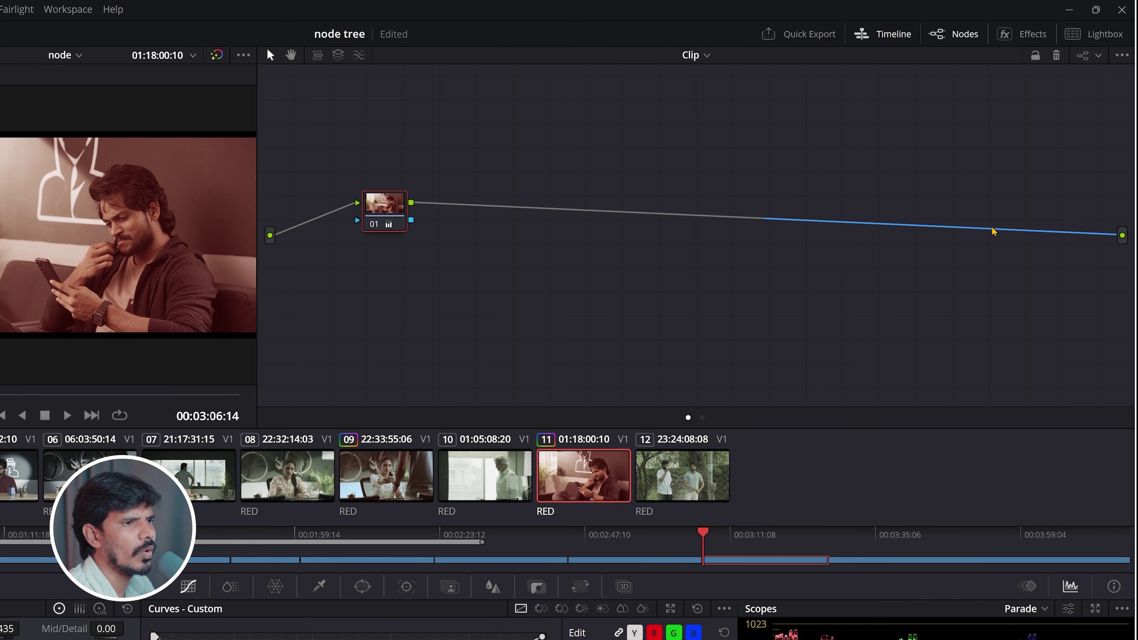
Remove the connection between node 01 and the output, and reconnect node 01's RGB output to it.
click(993, 231)
key(Delete)
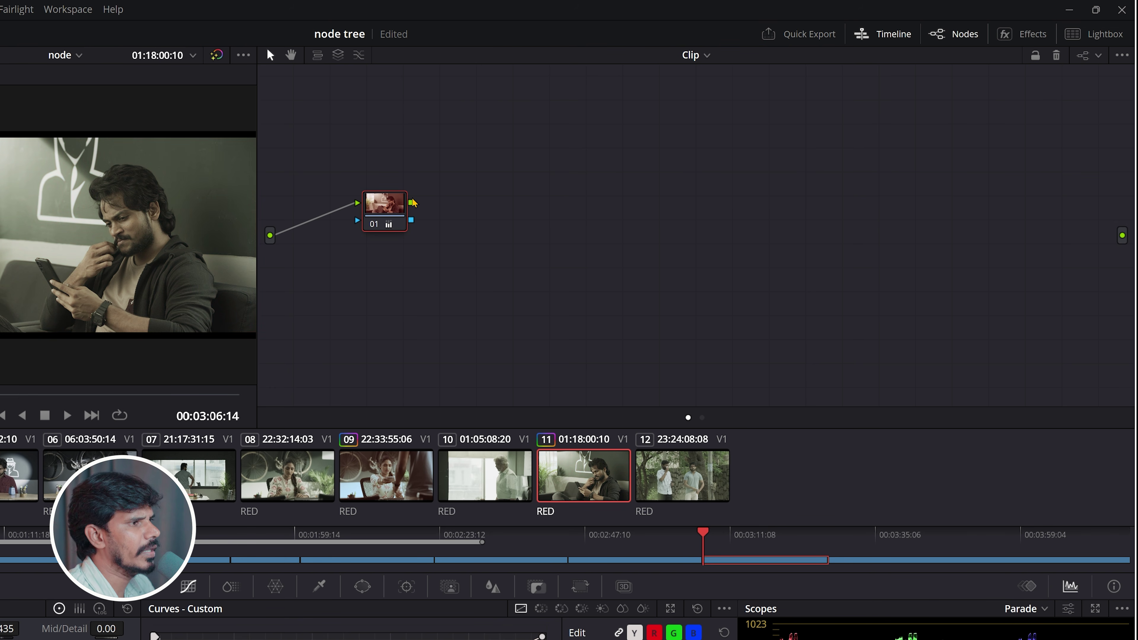
drag(416, 207, 1120, 240)
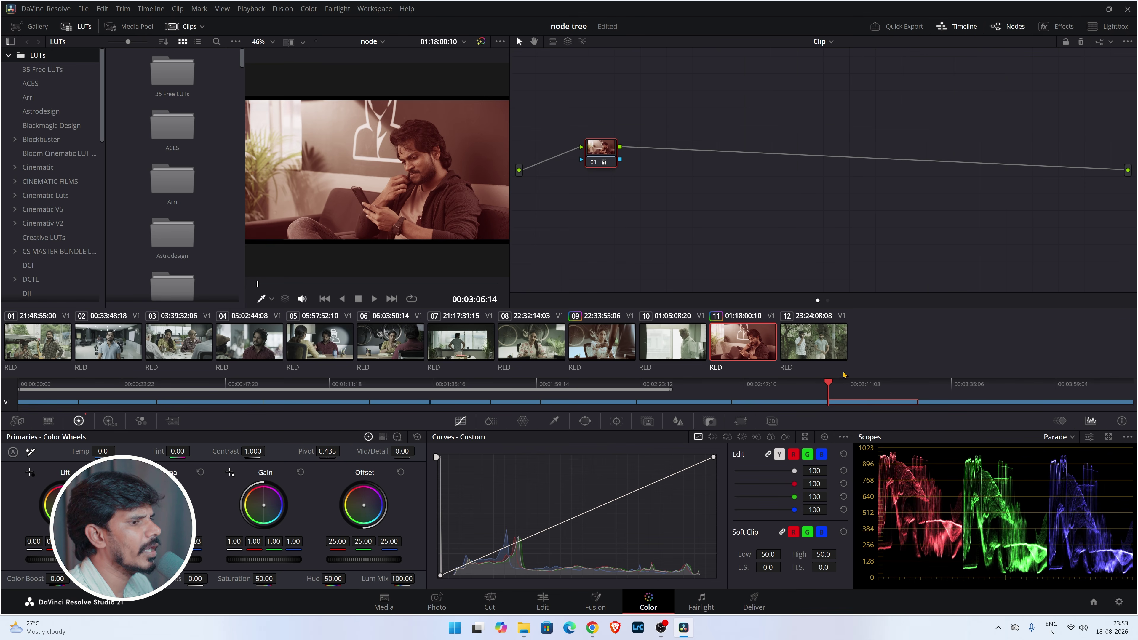
View clips 12 and 10 to compare their images and node graphs, and return to clip 11.
click(813, 352)
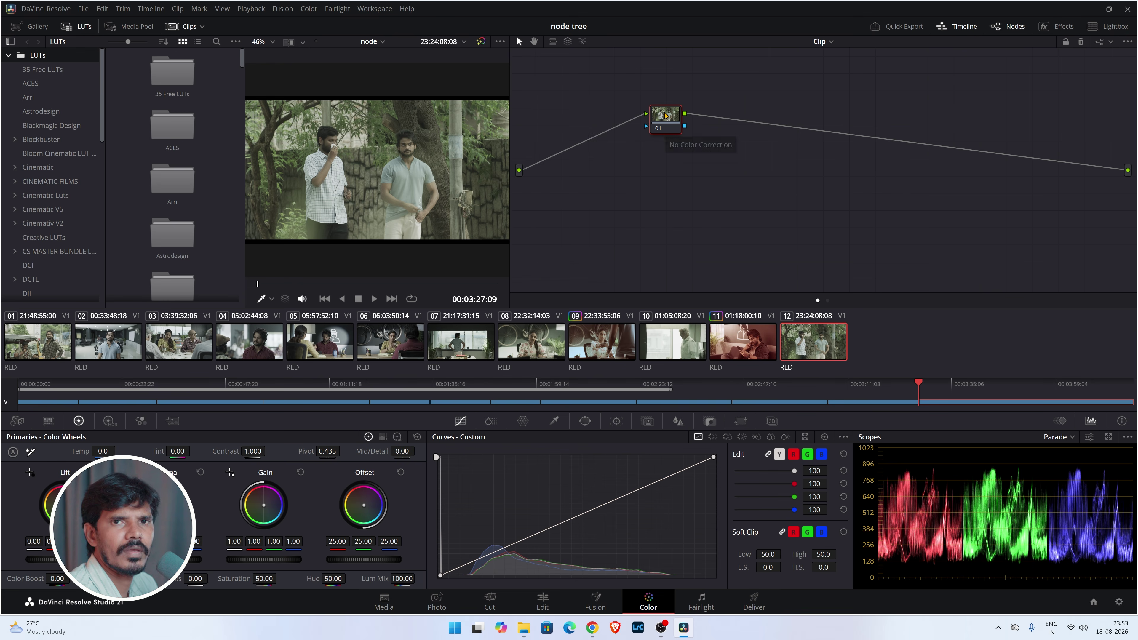
key(Up)
click(668, 347)
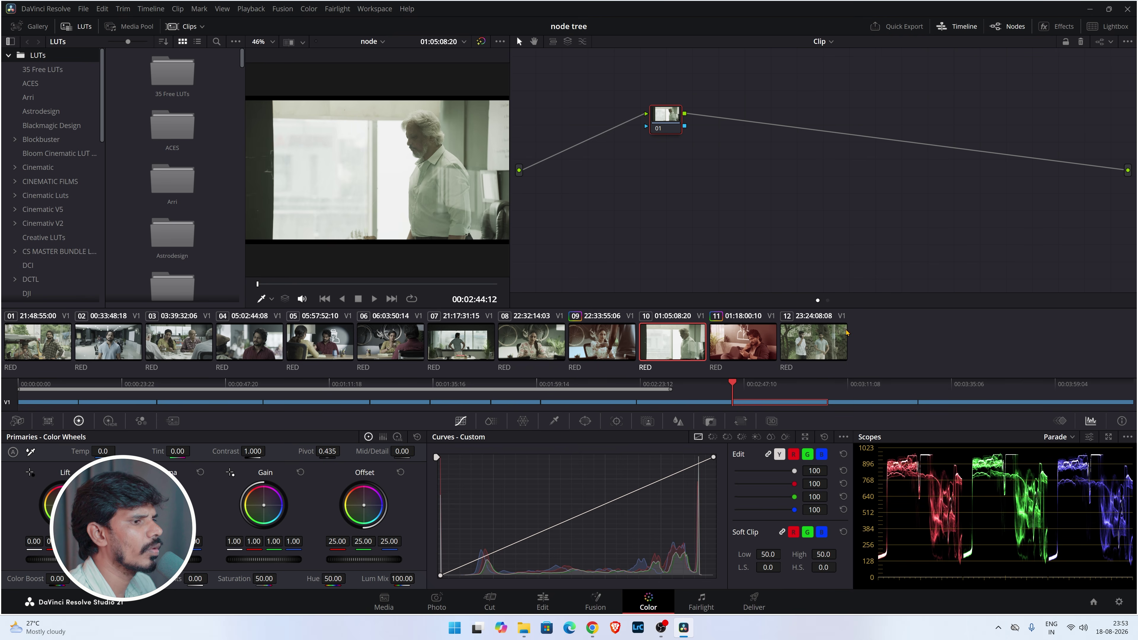
click(802, 346)
click(742, 343)
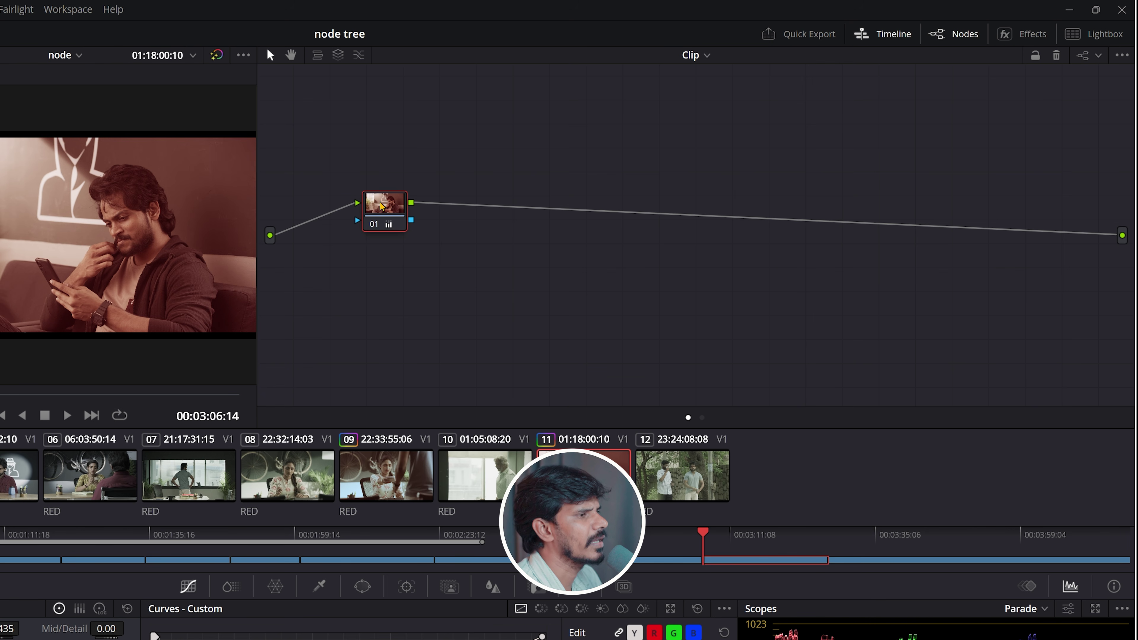
Add a serial node after node 01 and apply Auto Color to it.
right_click(381, 206)
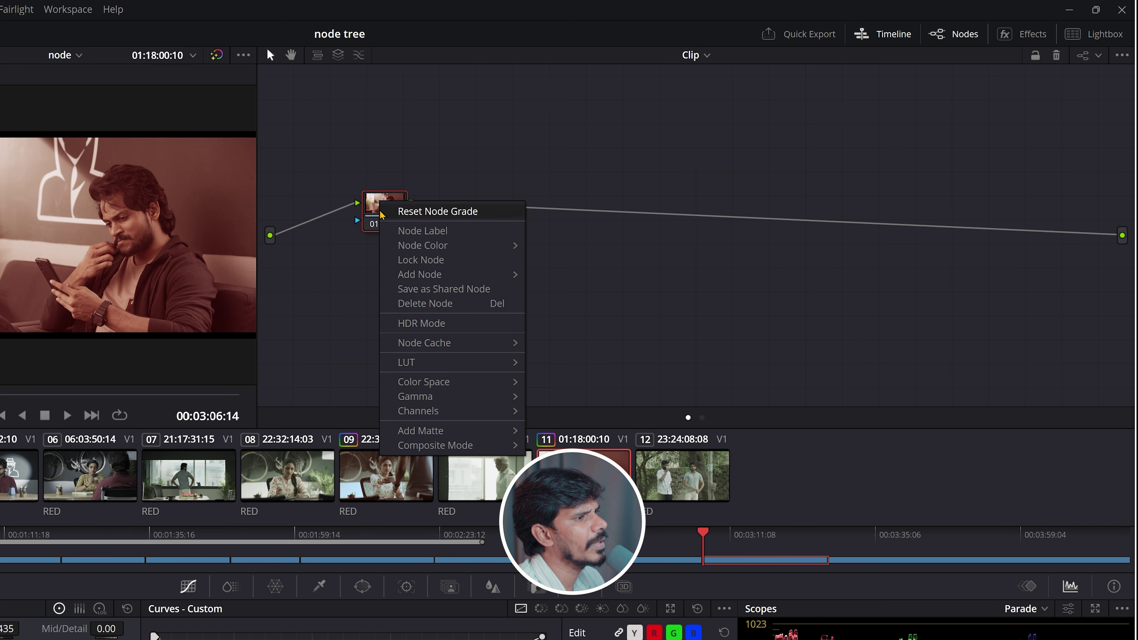
mouse_move(416, 280)
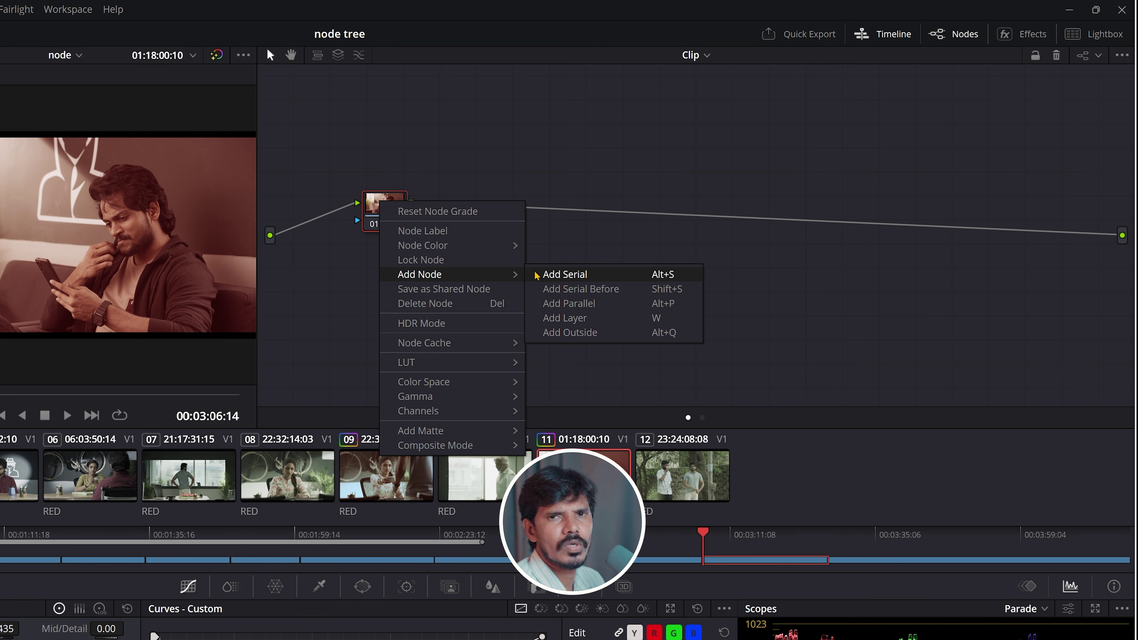
click(558, 272)
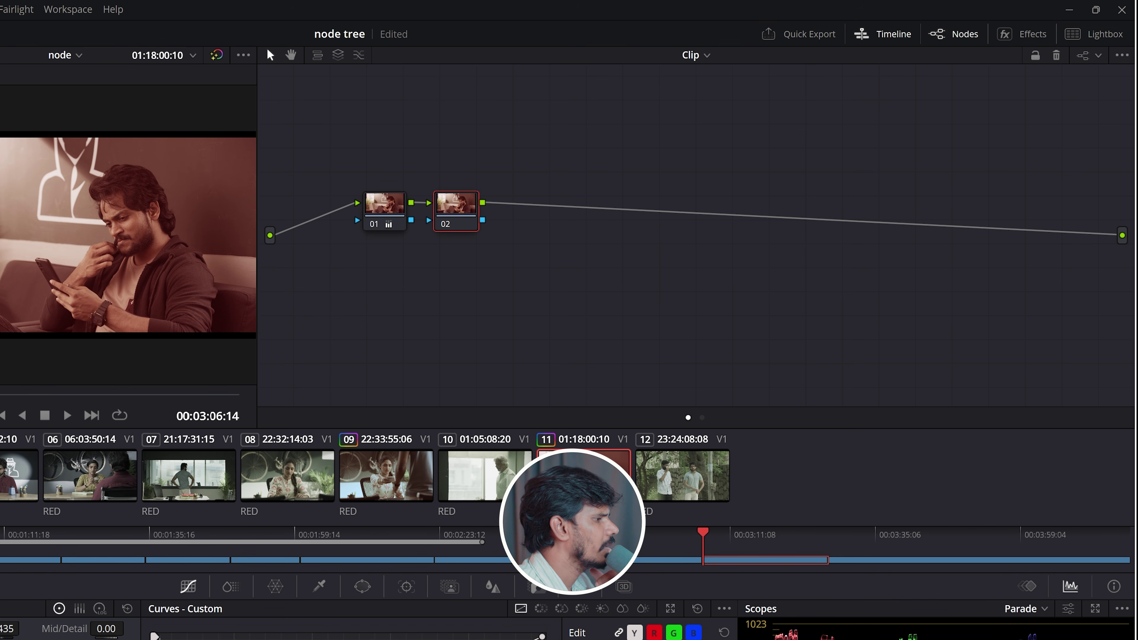
key(alt+shift+c)
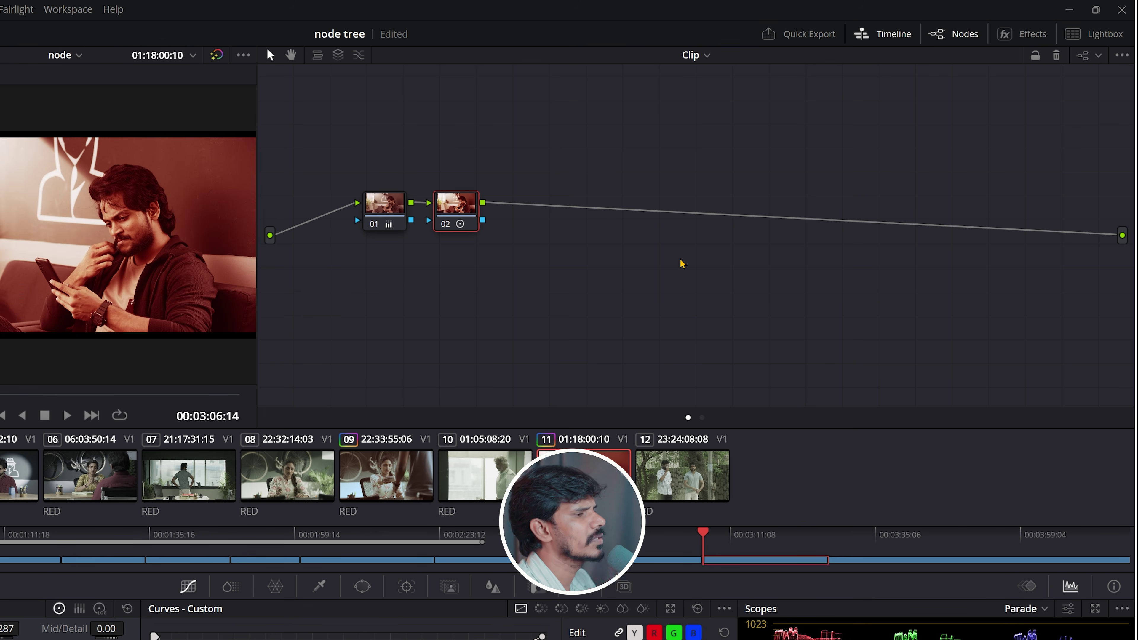
Remove and rewire the connections between node 01, node 02 and the output, undoing and redoing the last link change.
click(384, 206)
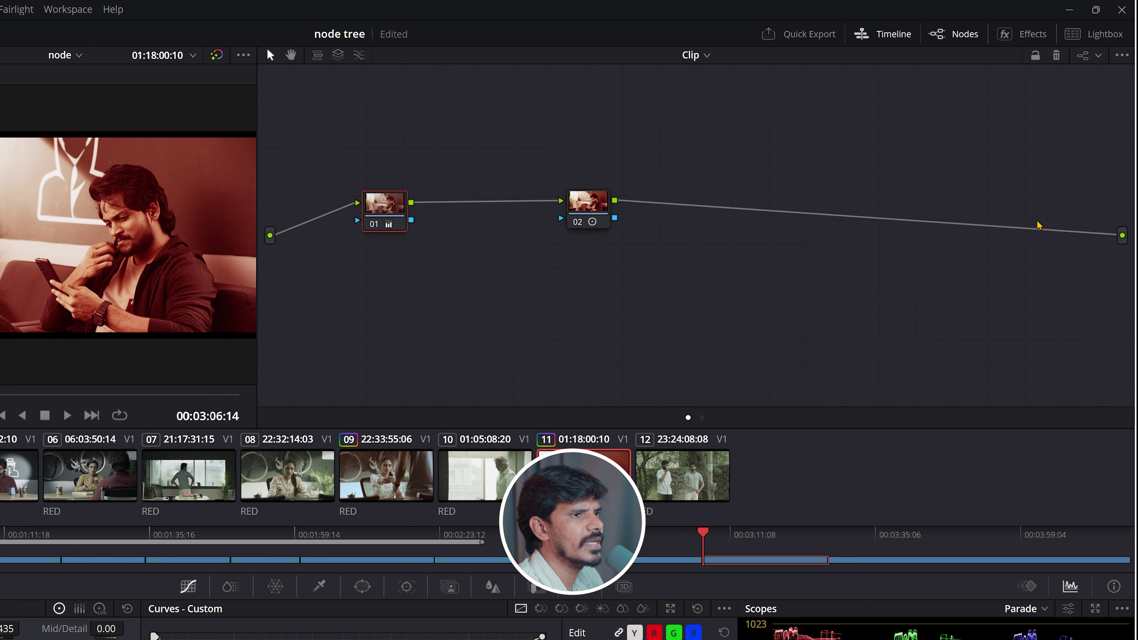
click(1031, 229)
key(Delete)
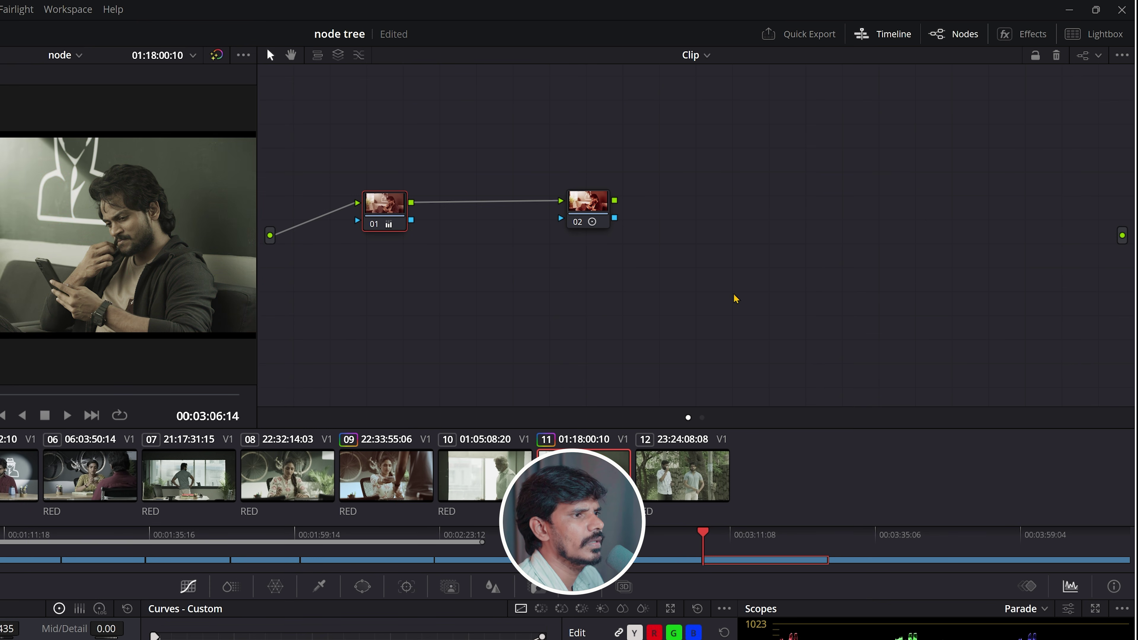
click(537, 203)
key(Delete)
drag(417, 206, 560, 200)
drag(614, 200, 1127, 240)
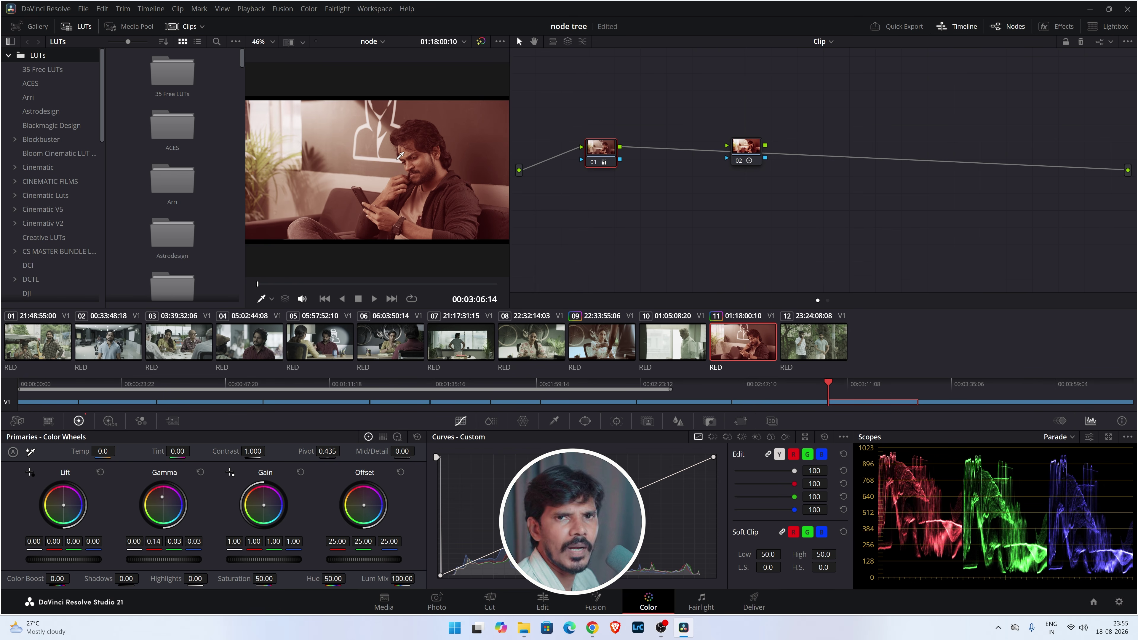
key(ctrl+z)
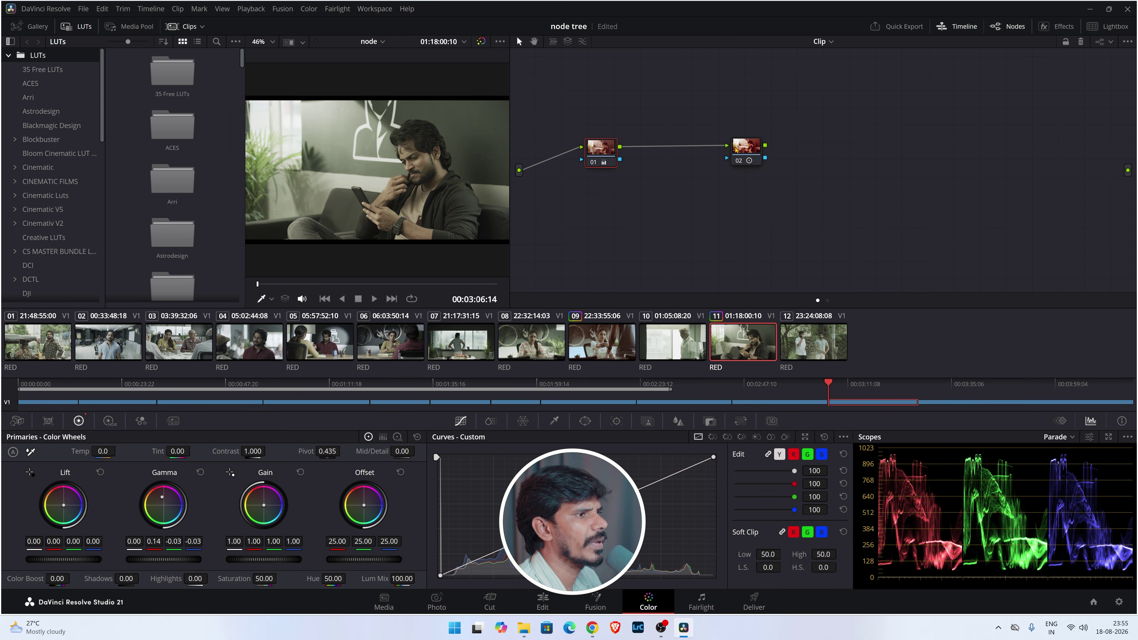
key(ctrl+shift+z)
Reset the grade of node 02 and move the node closer to node 01.
drag(697, 87, 817, 200)
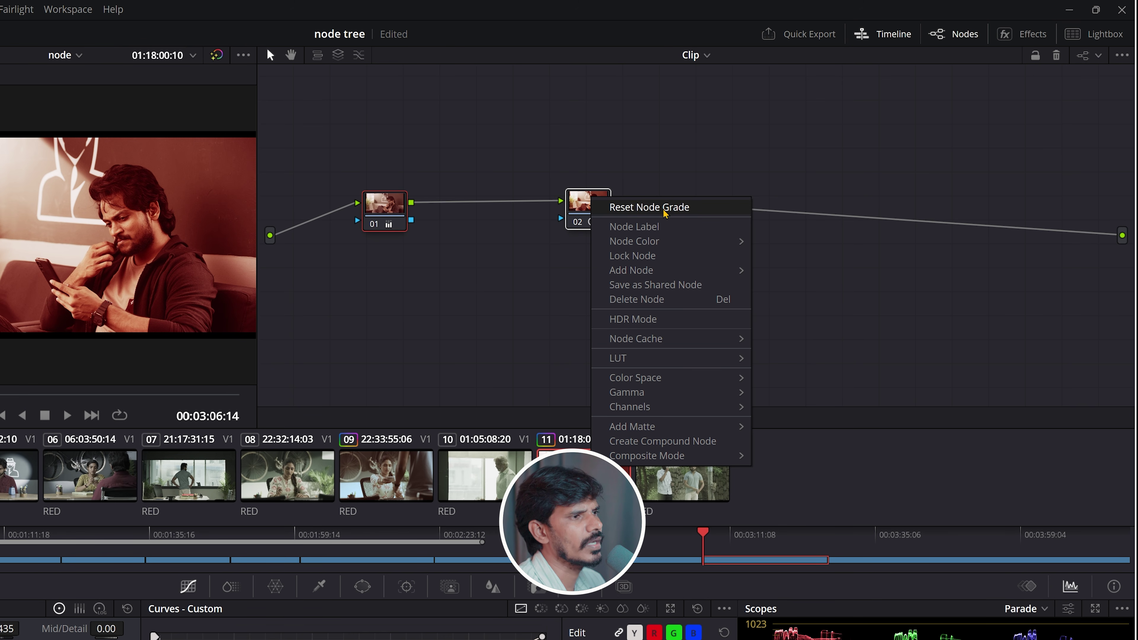
click(649, 207)
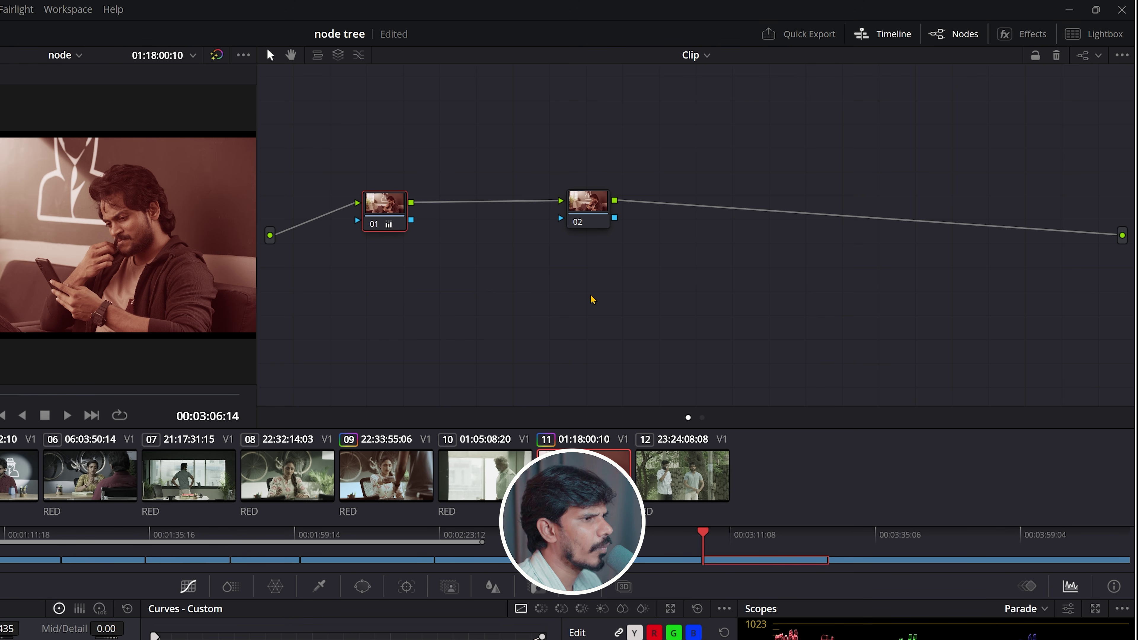
drag(576, 232, 464, 233)
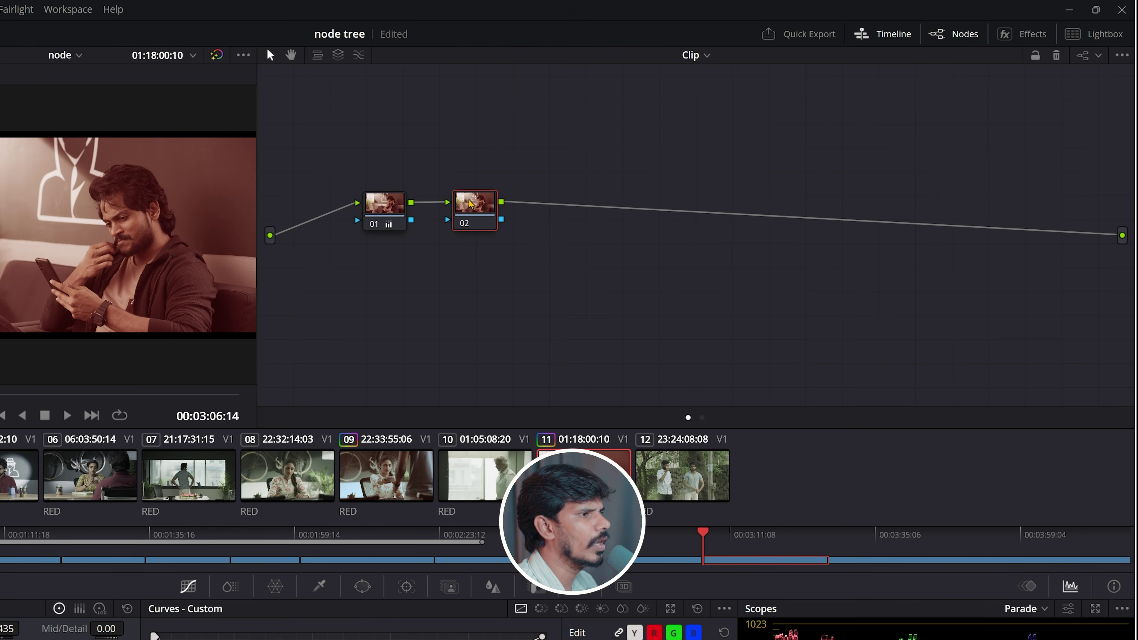
Label node 02 as "sat".
right_click(470, 203)
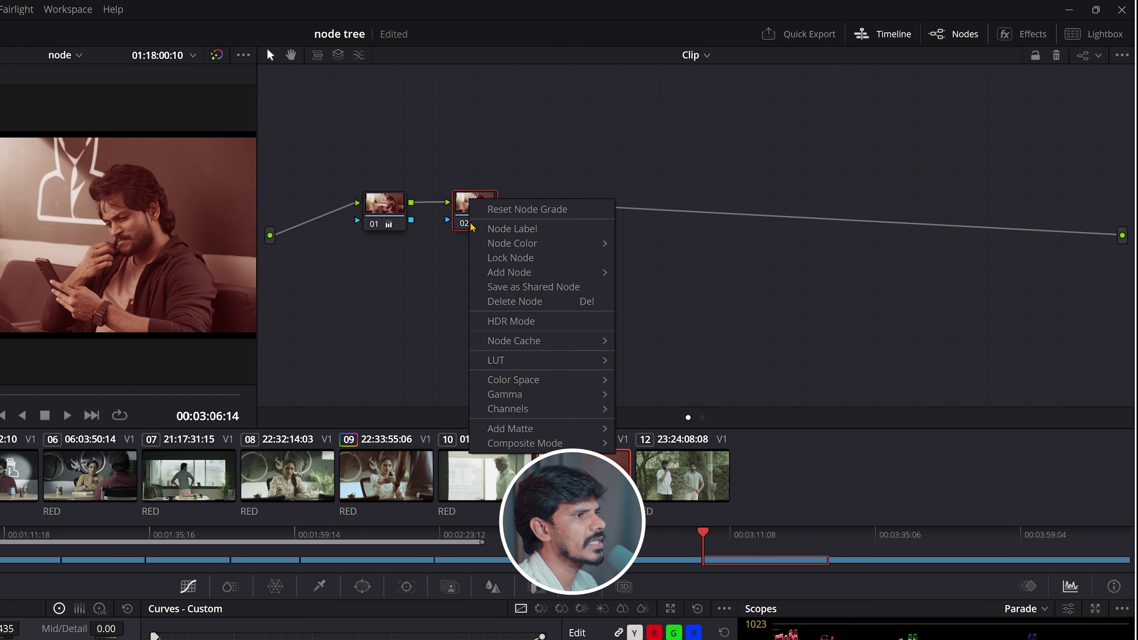
click(529, 228)
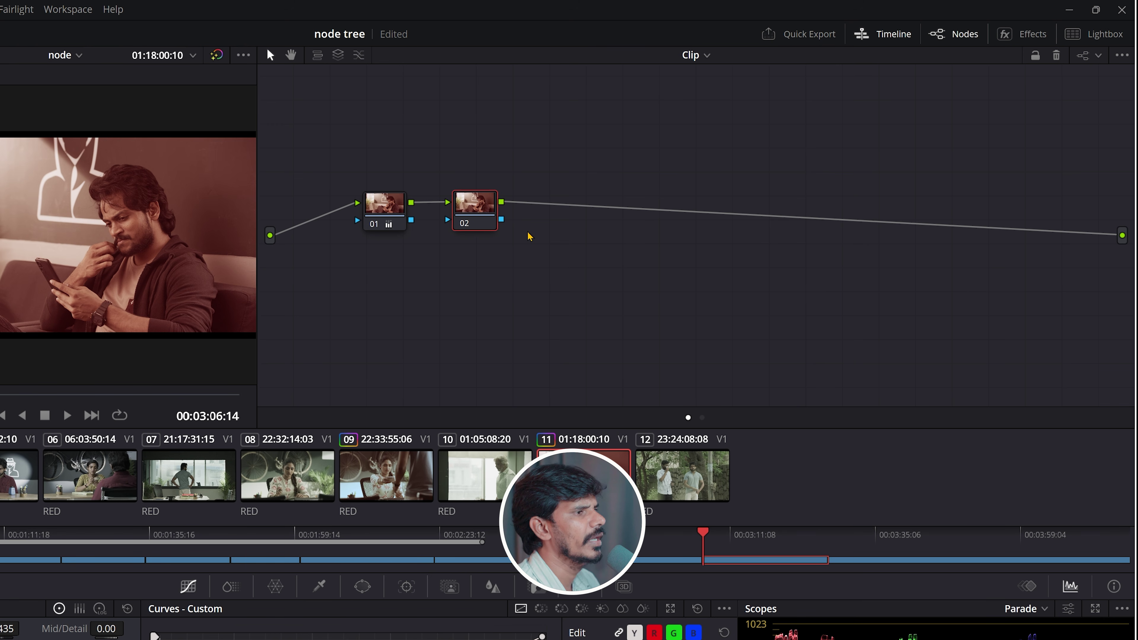
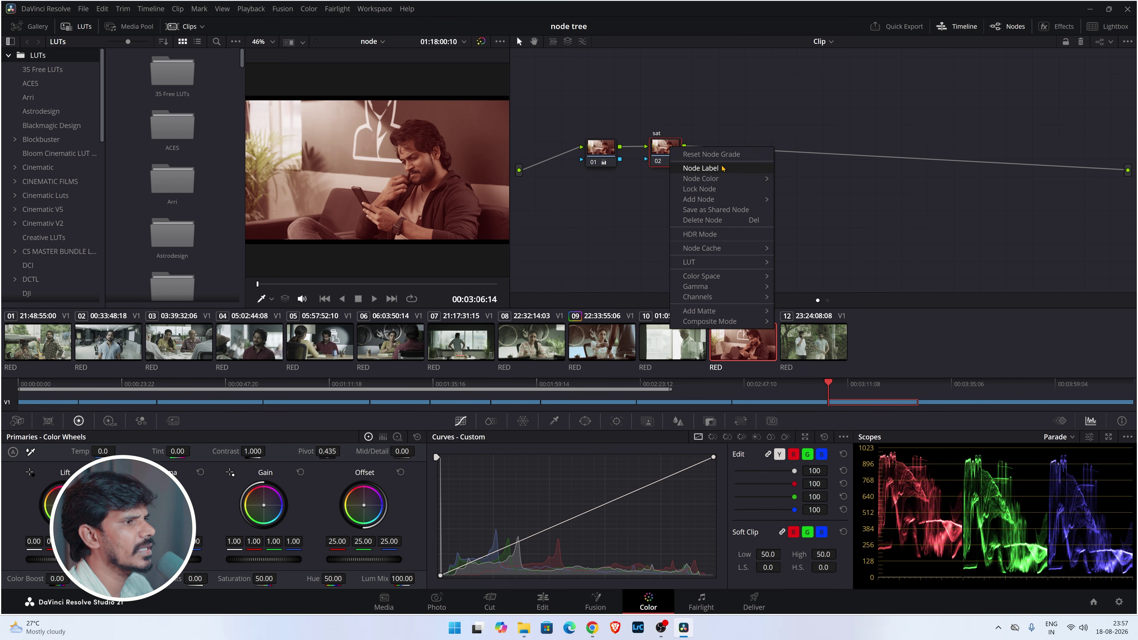
click(842, 200)
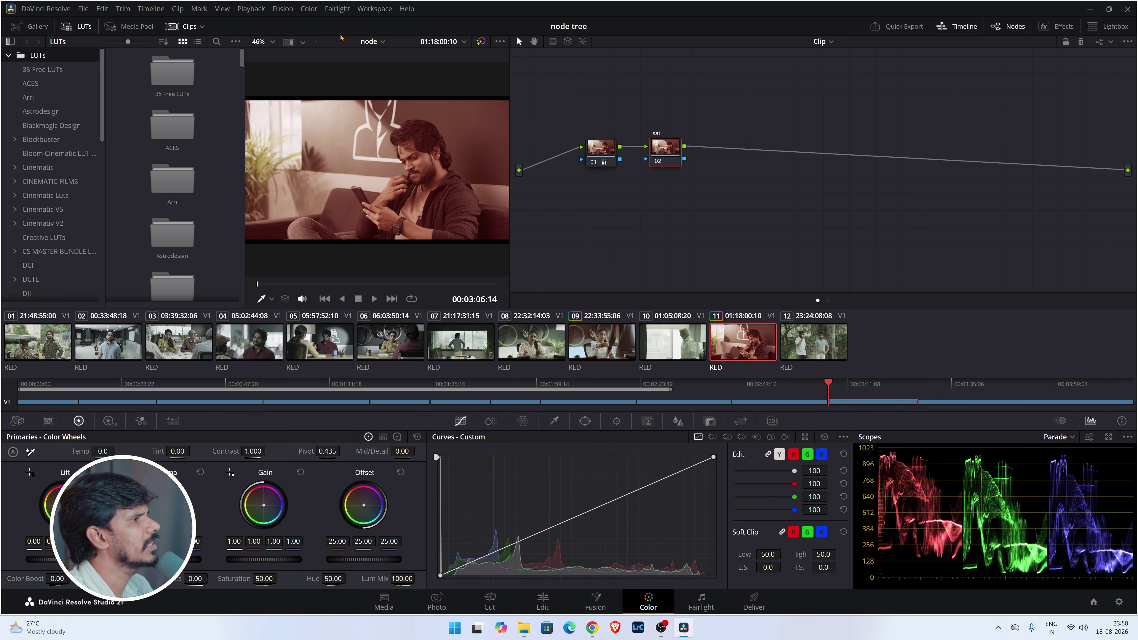
Add three stacked nodes after the sat node, feeding a layer mixer connected to the output.
click(308, 9)
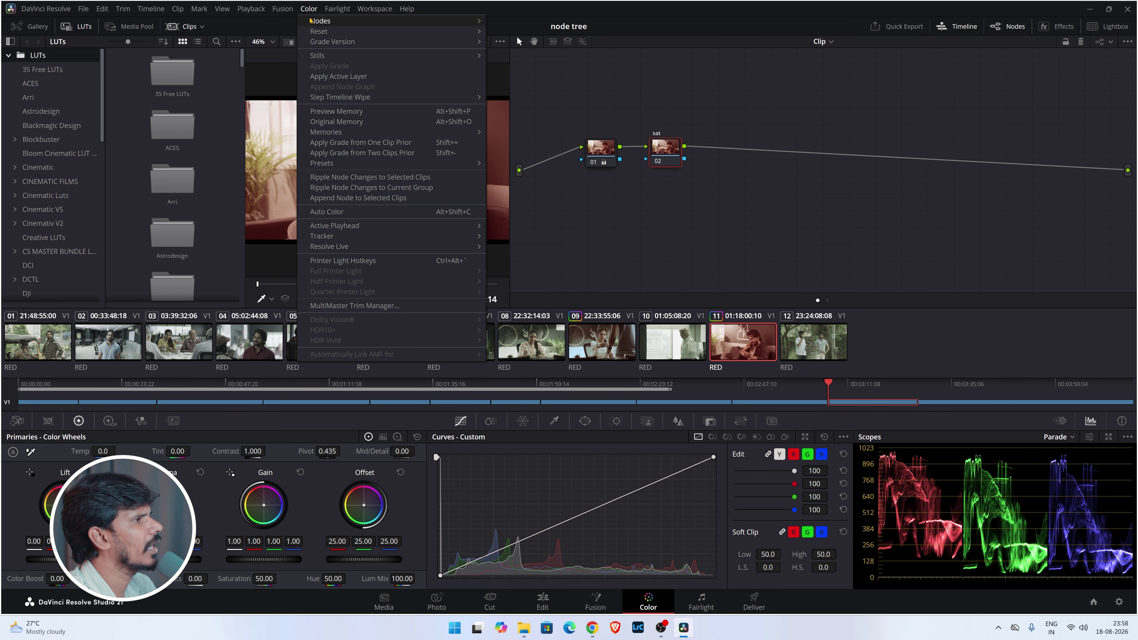
mouse_move(315, 25)
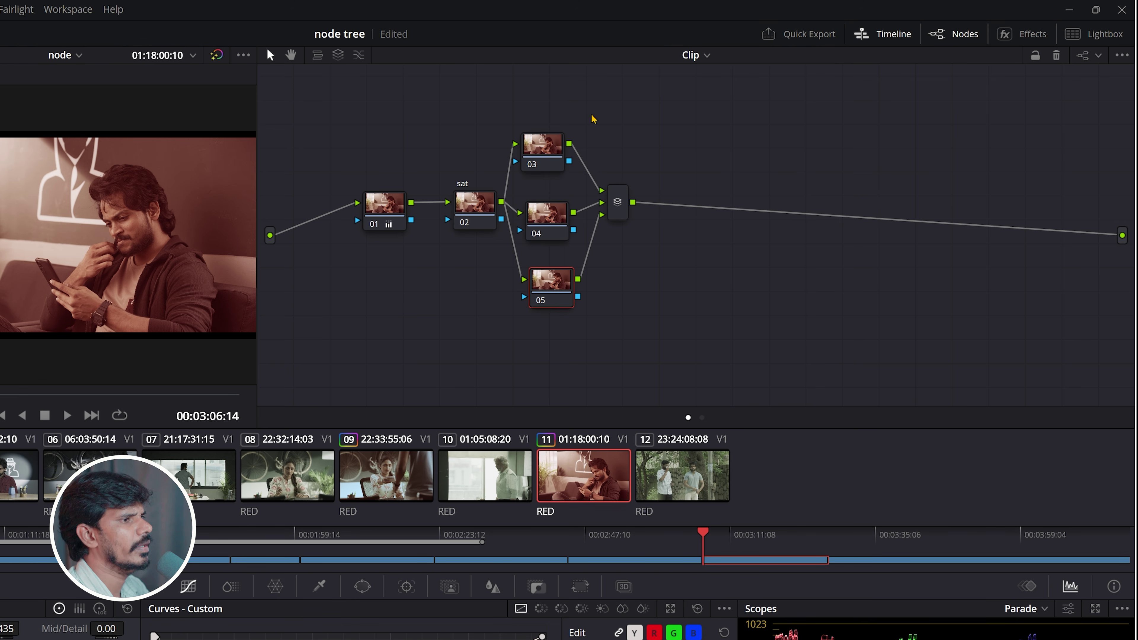
drag(591, 112, 521, 313)
click(599, 314)
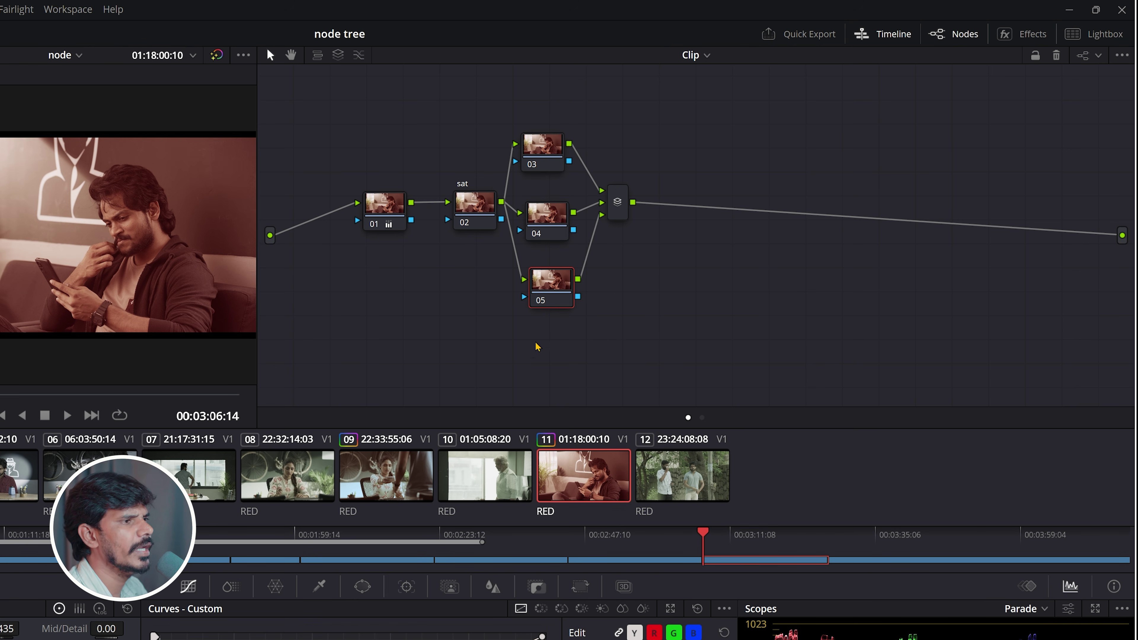
Add a circle window to node 03 over the plant, with size about 16.83, aspect 33.04, pan 29.79, tilt 51.10 and softness 15.66.
click(543, 147)
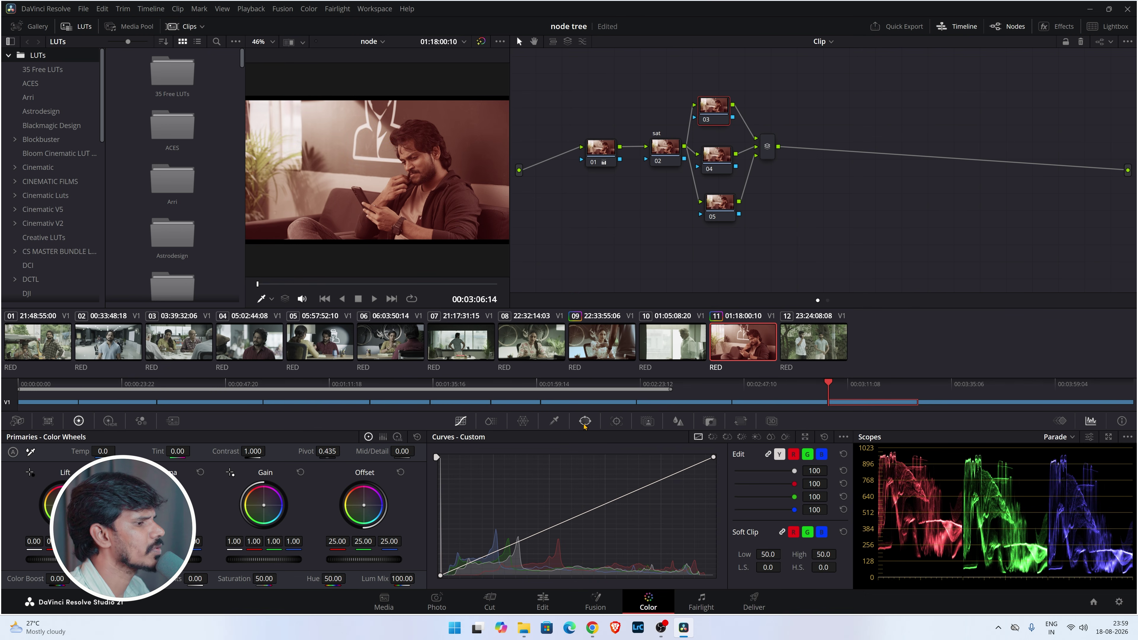
click(585, 421)
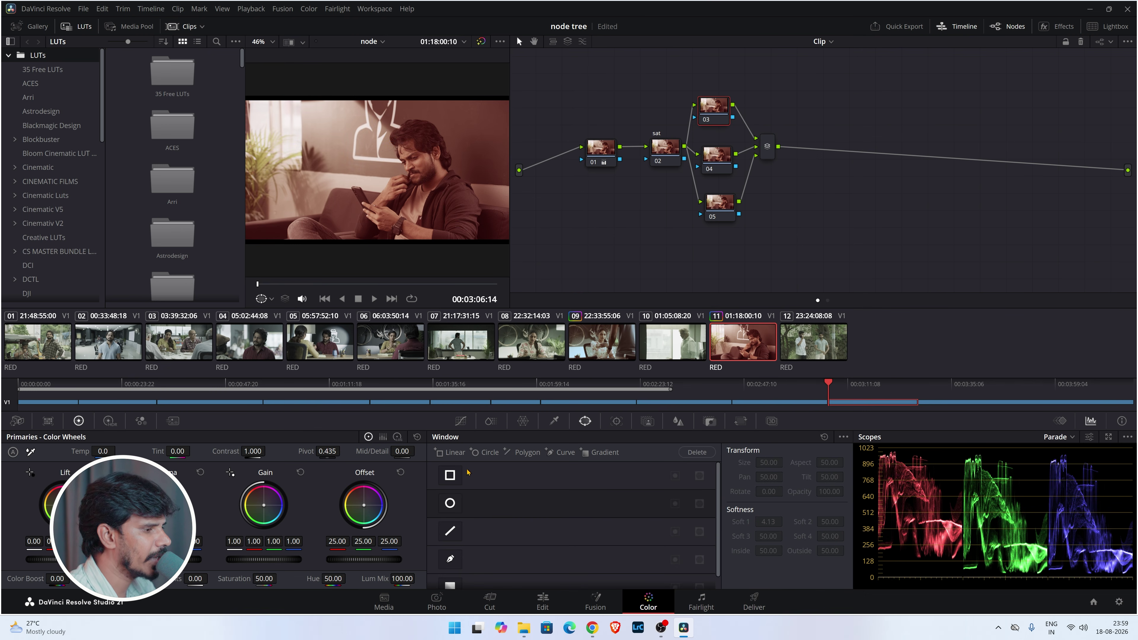
scroll(490, 502, down, 1)
scroll(504, 502, up, 1)
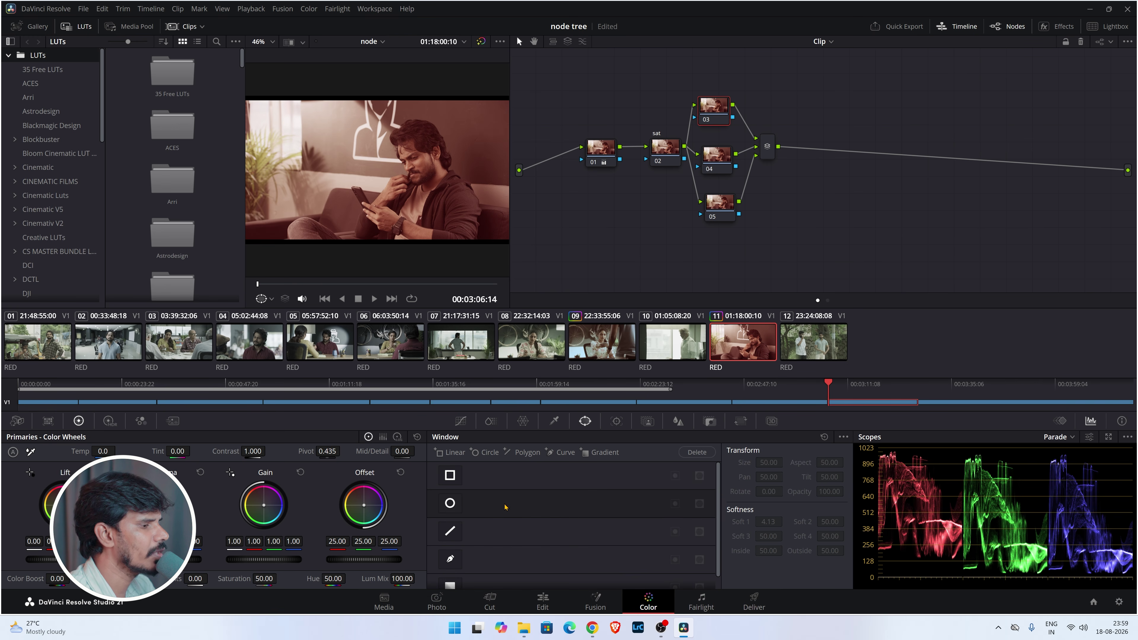
click(450, 504)
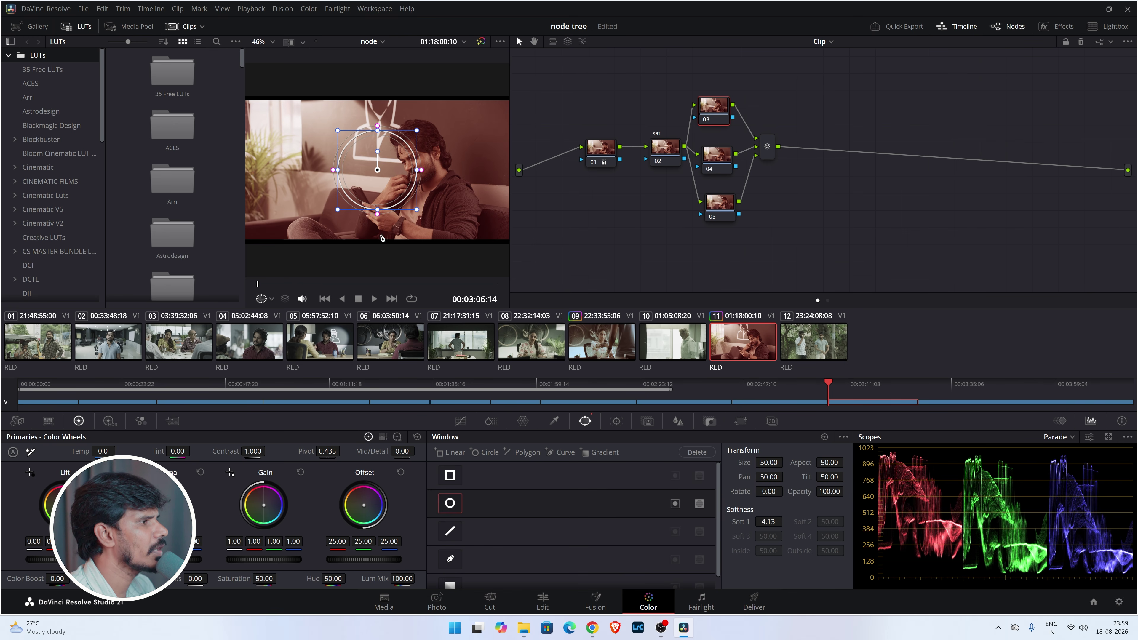
drag(376, 170, 259, 165)
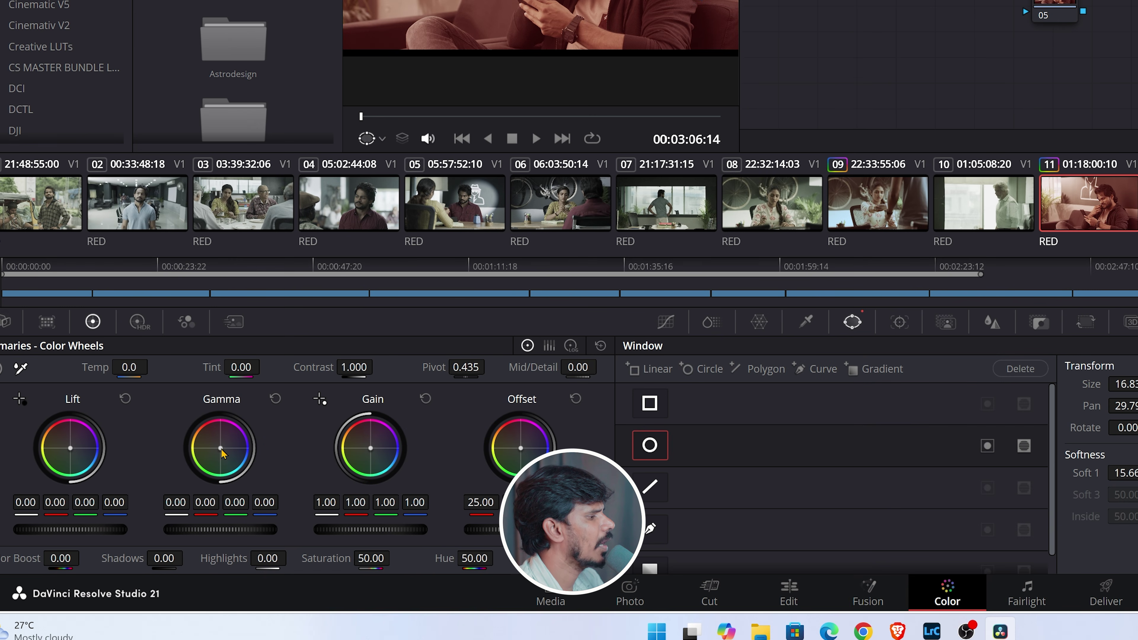
Shift node 03's gamma toward blue, to about -0.02 red and 0.03 blue, and turn off the window overlay in the viewer.
drag(222, 448, 223, 450)
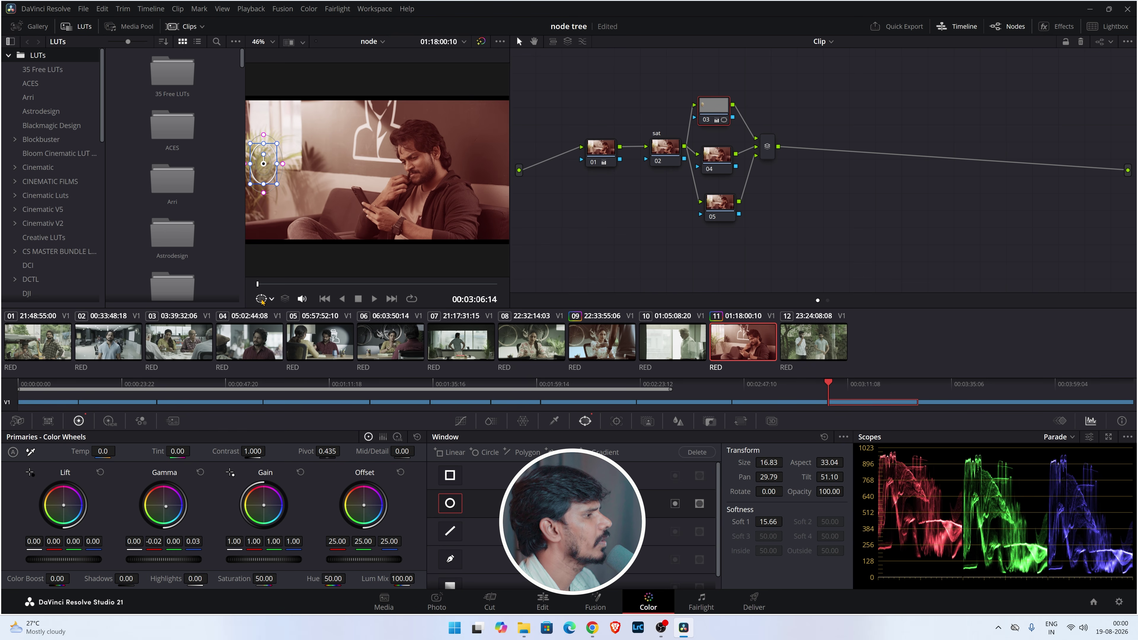
click(262, 301)
click(287, 315)
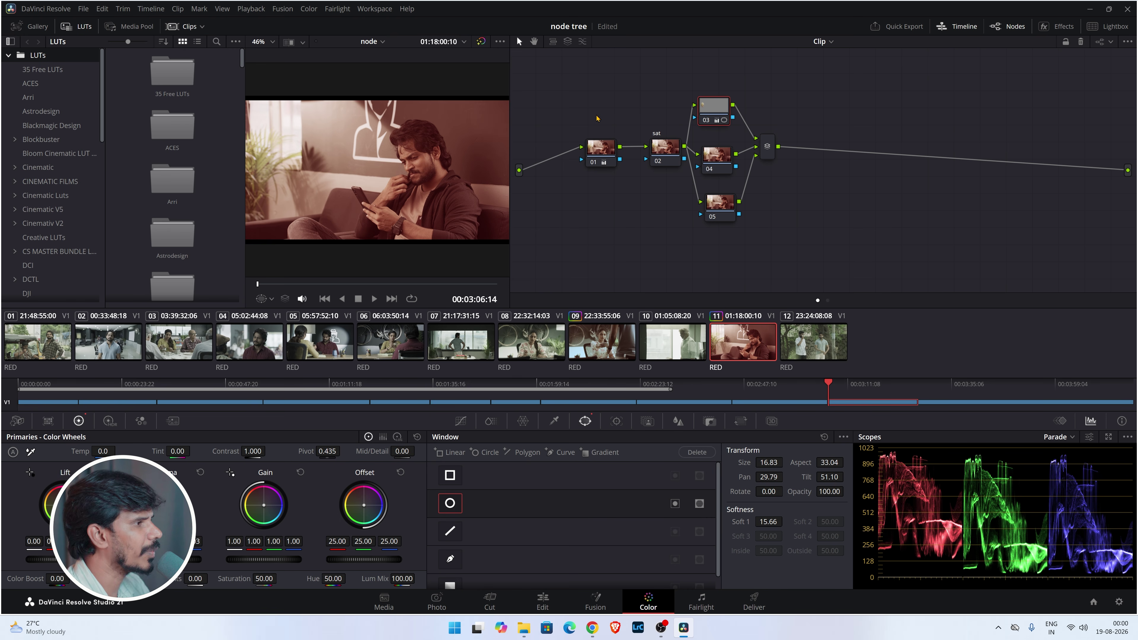
Check the graded clip in the full-screen viewer, then return to the Color page layout.
key(p)
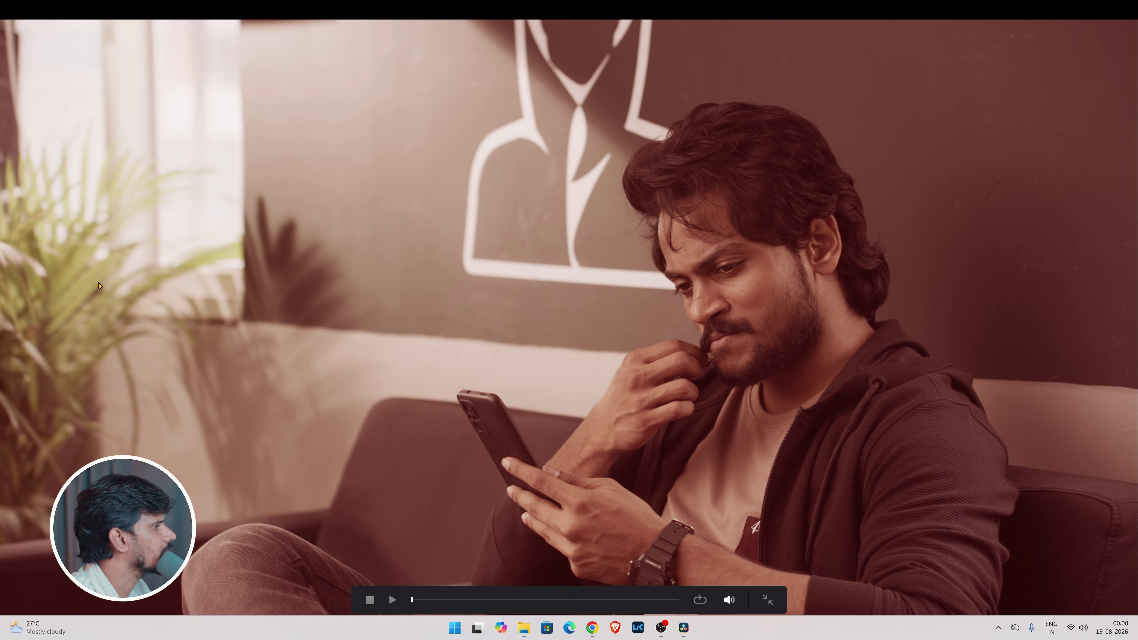
key(p)
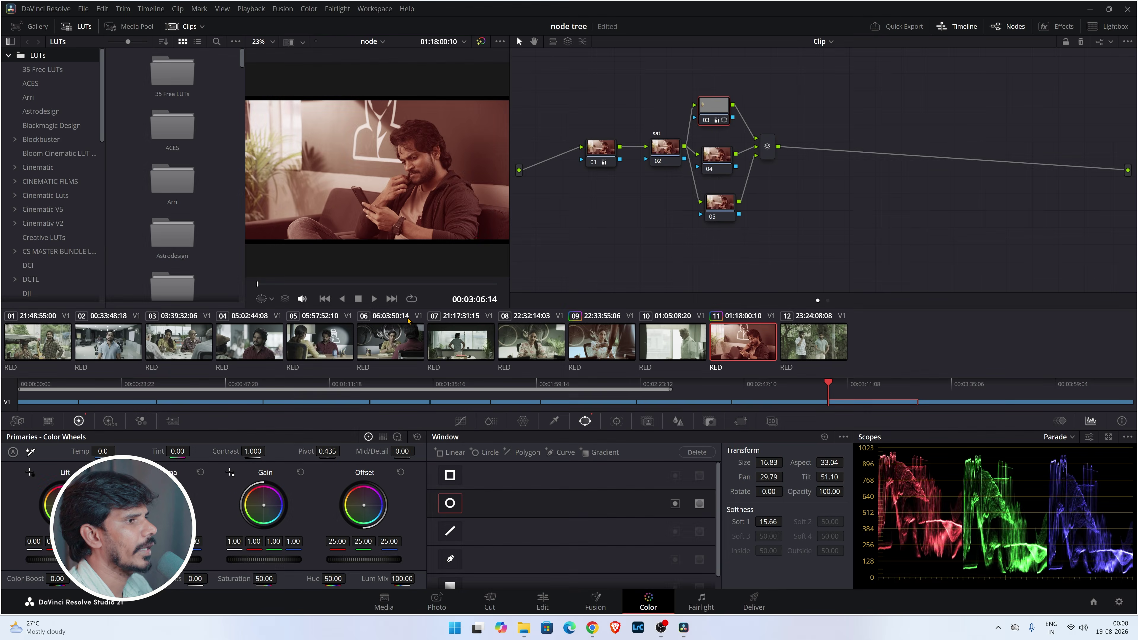
Select node 04 and switch the viewer's on-screen overlay to Power Window.
click(722, 158)
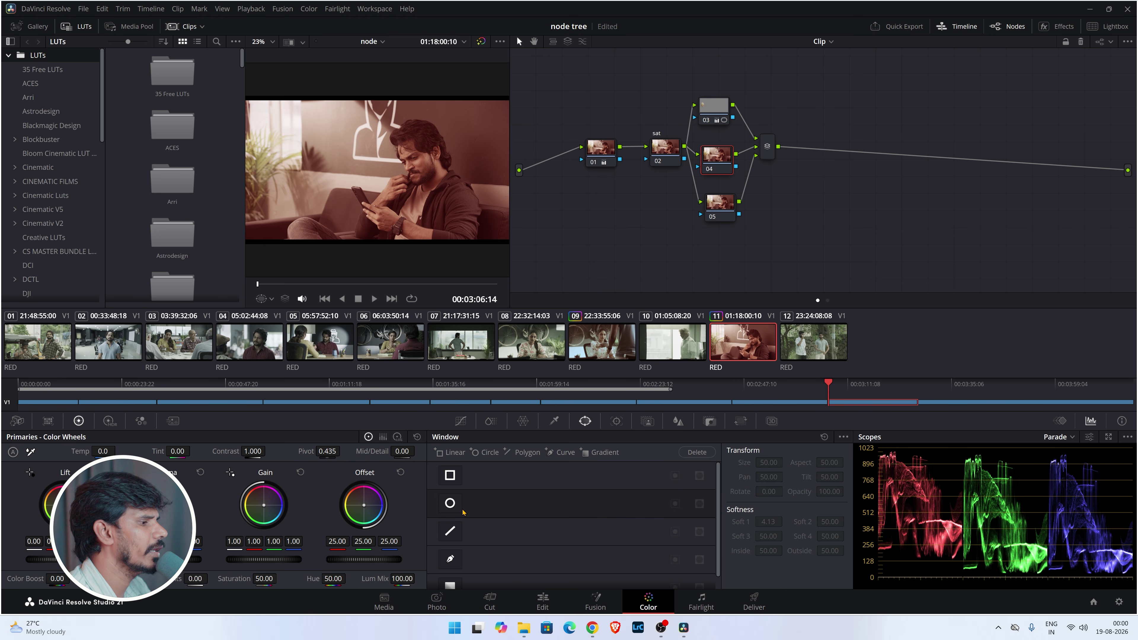
click(450, 503)
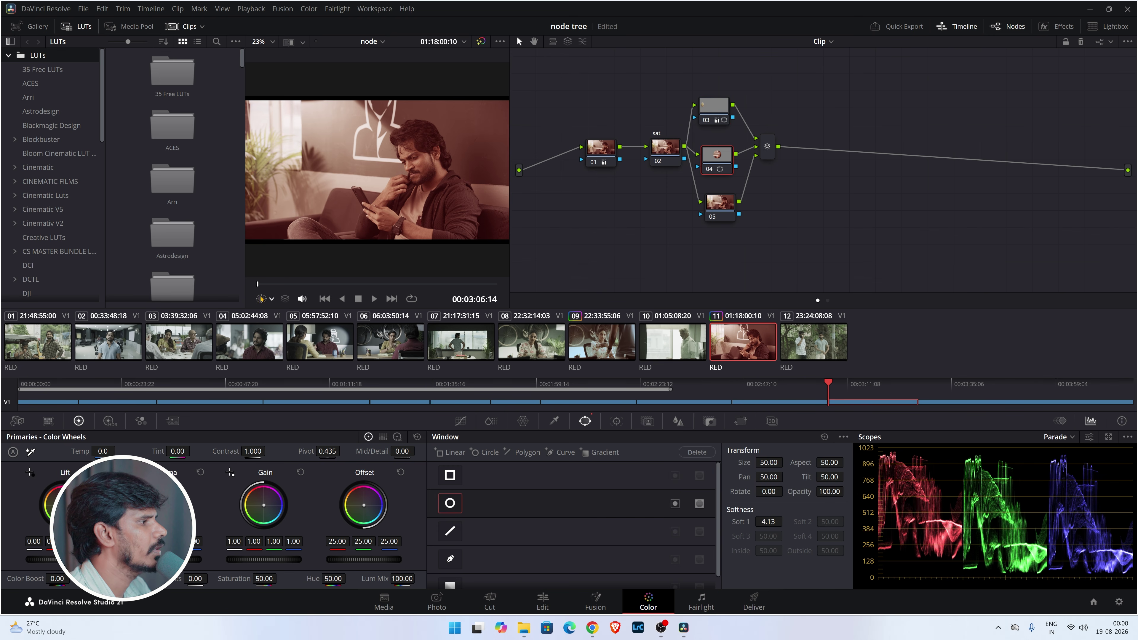
click(450, 504)
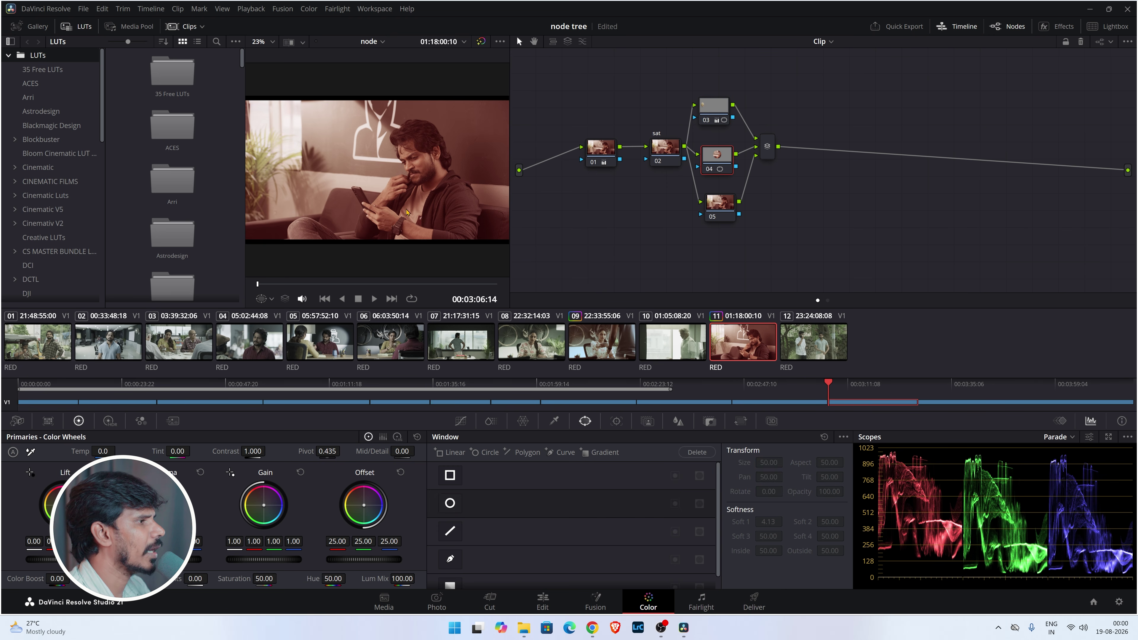
click(266, 299)
click(277, 328)
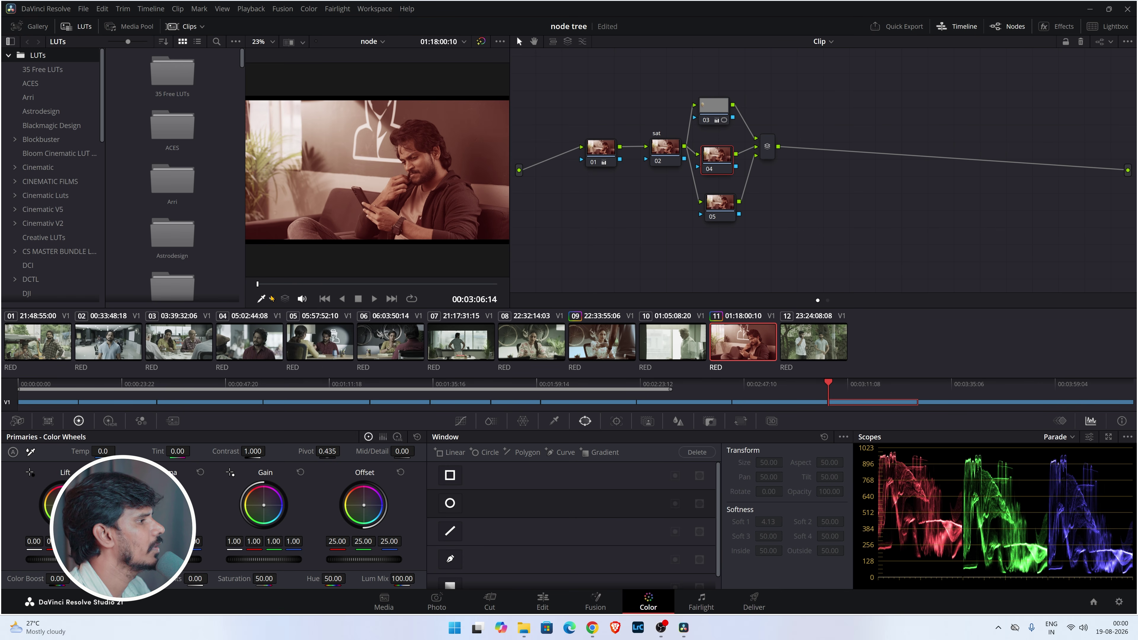
click(271, 299)
click(285, 345)
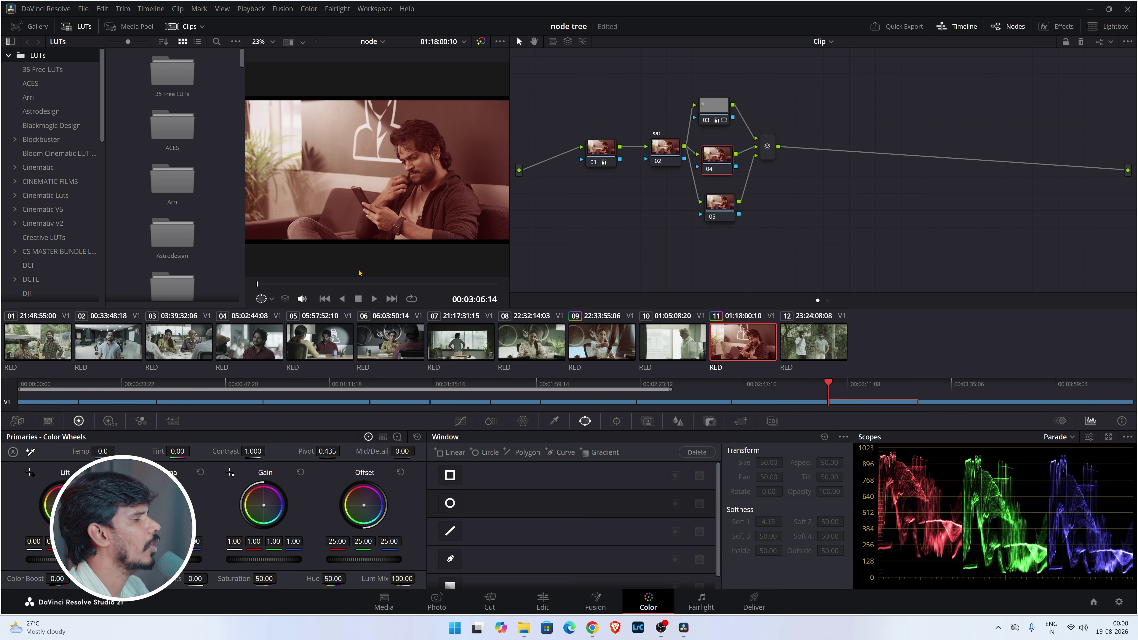
Add a circle window to node 04 over the man's face, with size about 21.58, aspect 41.36, pan 56.95, tilt 51.10 and softness 10.72.
click(450, 503)
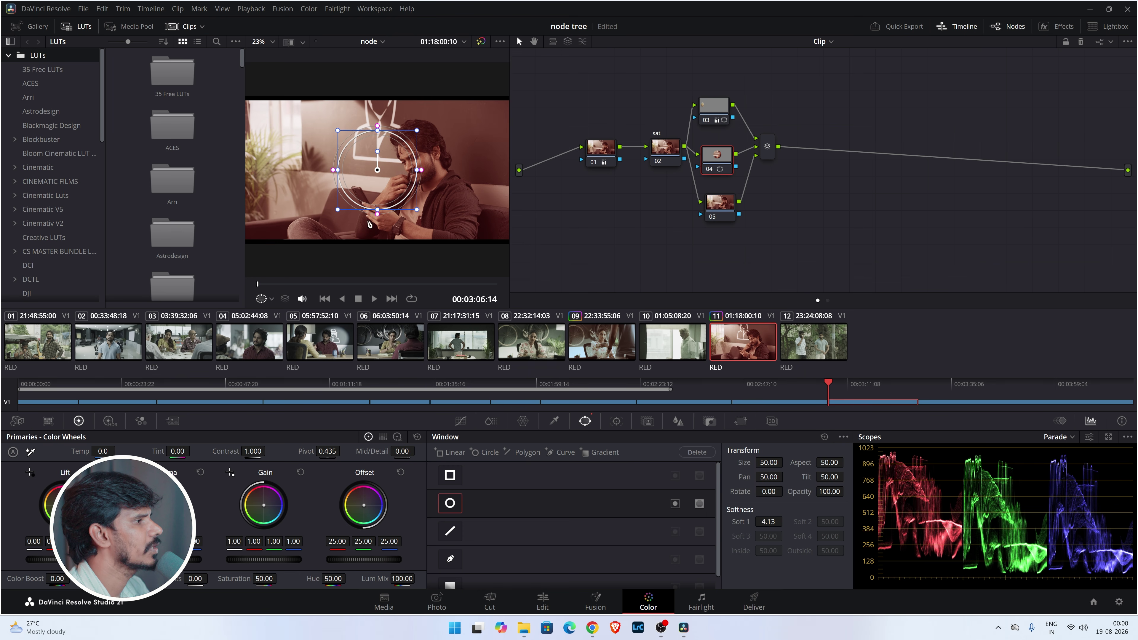
drag(377, 169, 421, 167)
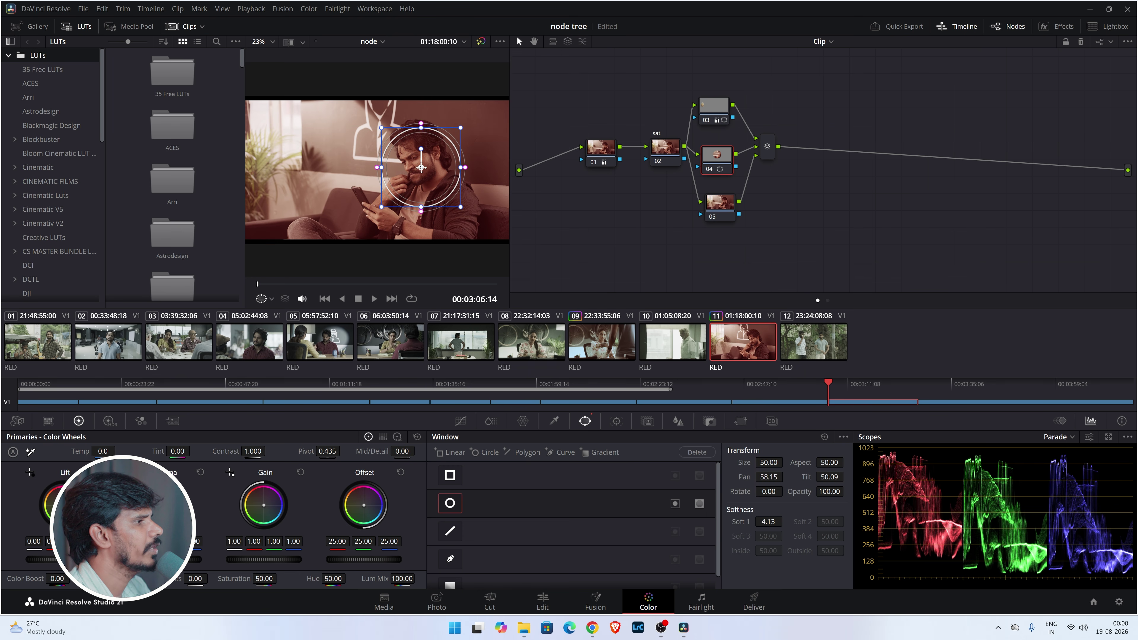
drag(382, 167, 390, 167)
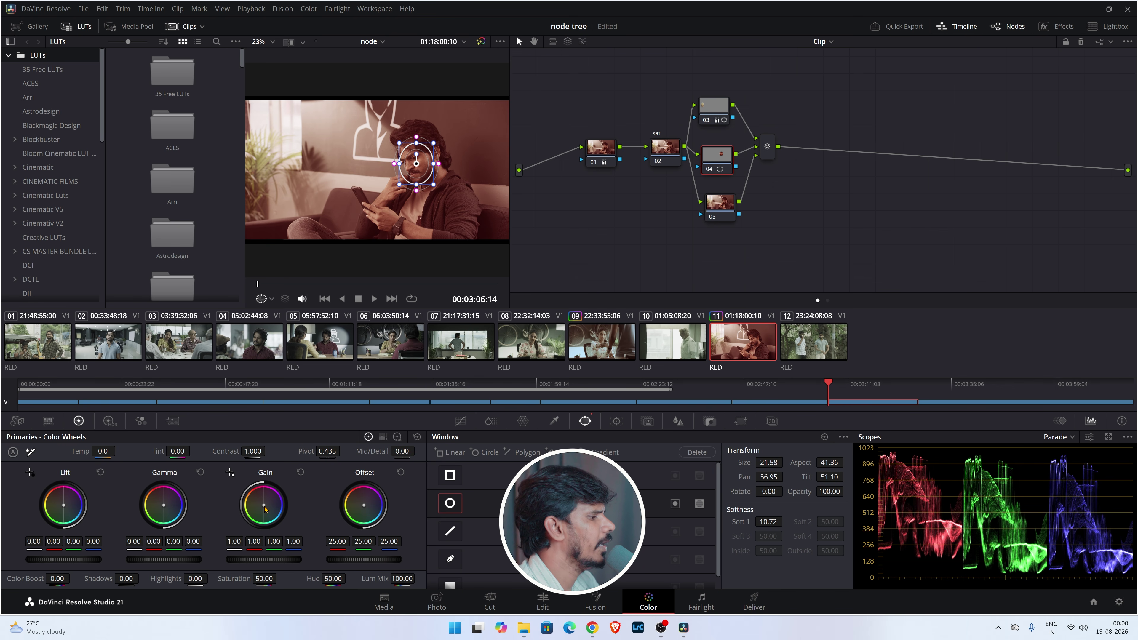
Push node 04's gain toward red, to about 1.41 red, 0.88 green and 0.91 blue, and view the result full screen without the window overlay.
drag(265, 508, 262, 501)
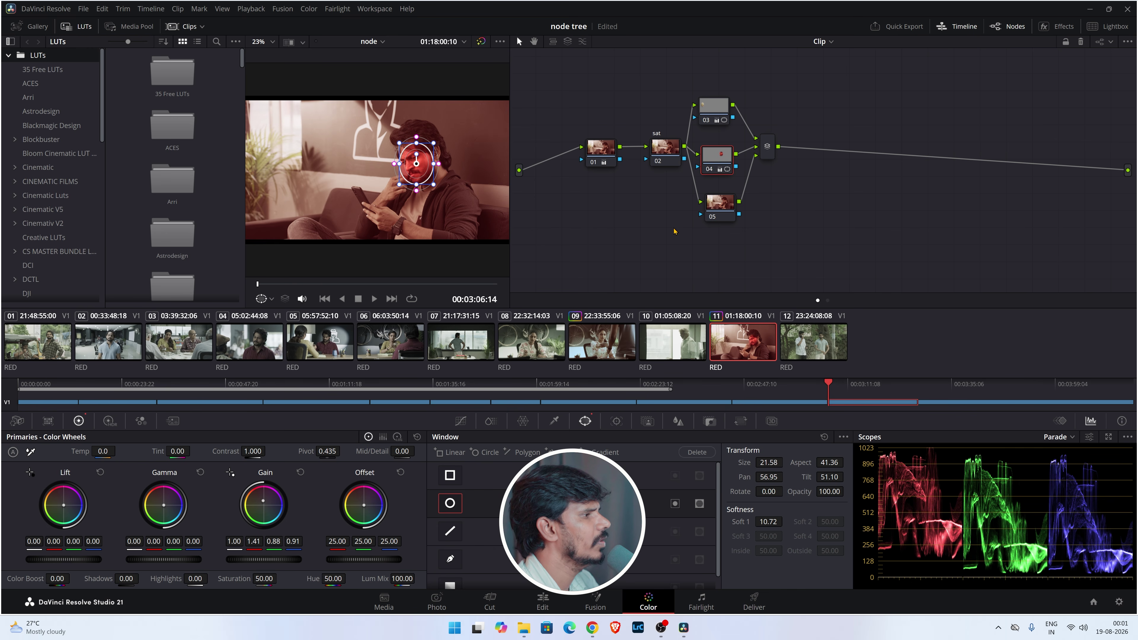
click(262, 298)
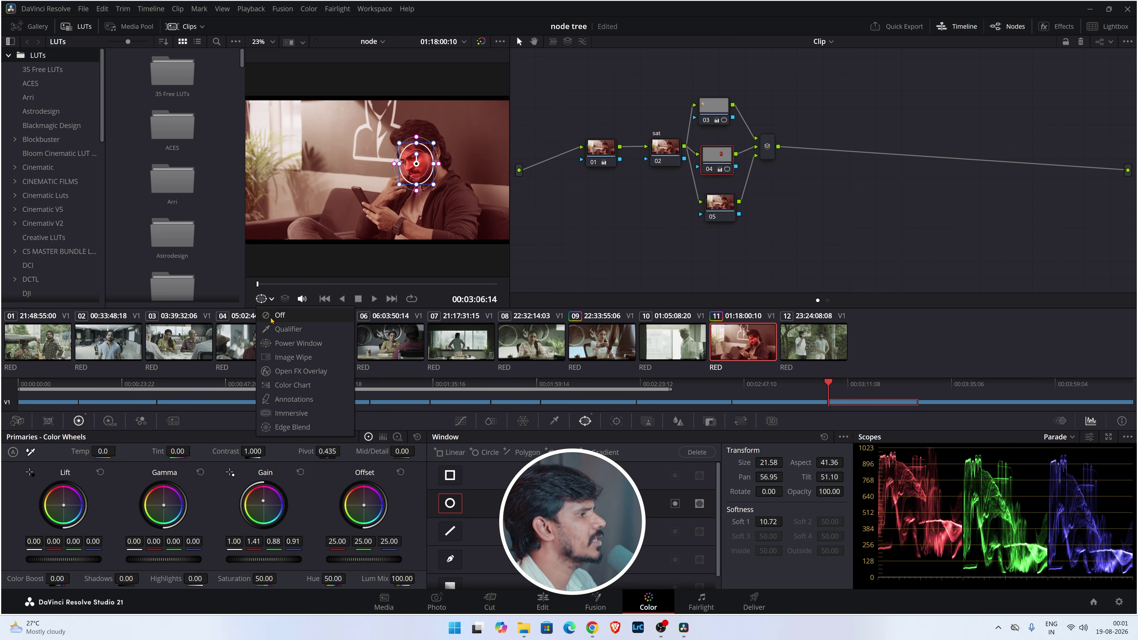
click(287, 318)
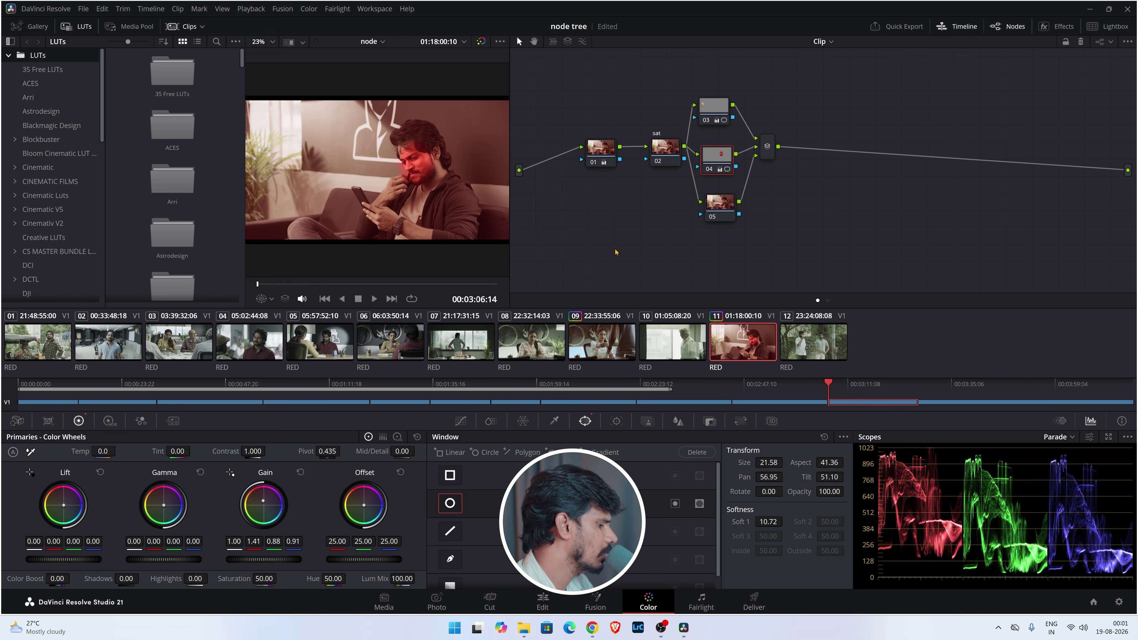
key(ctrl+f)
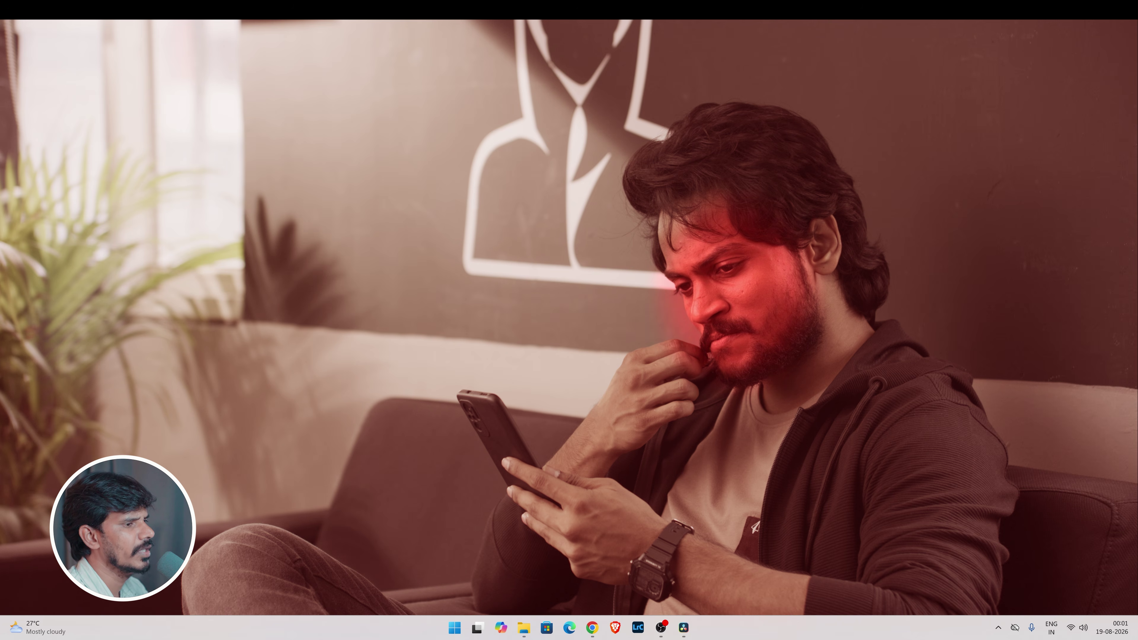
key(Escape)
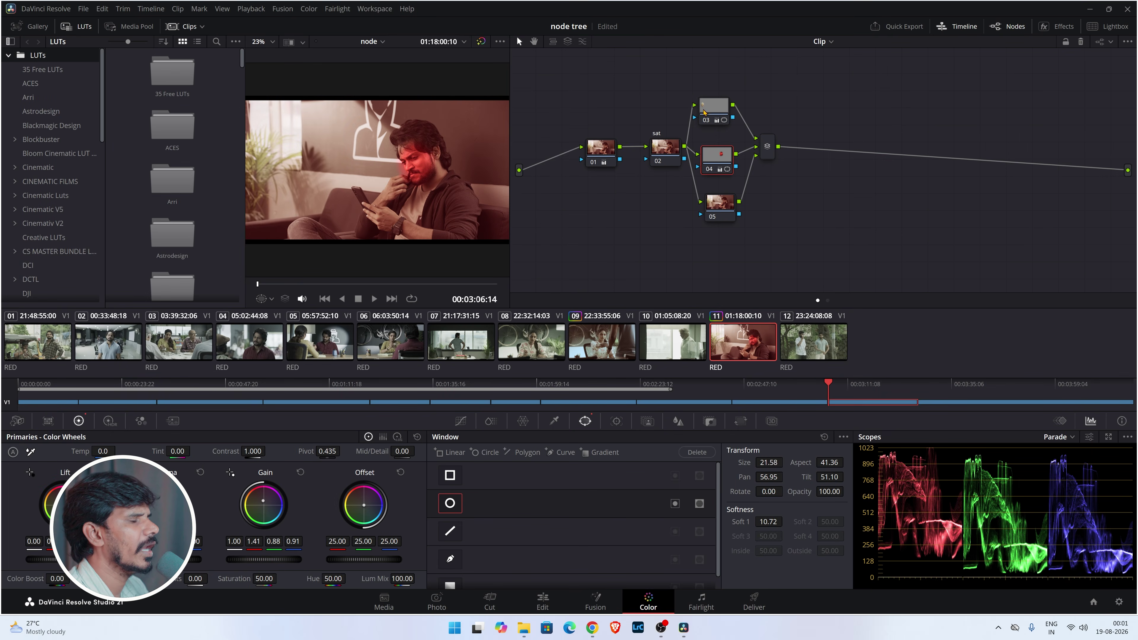
Realign the stacked nodes 03, 04 and 05 in front of the layer mixer.
drag(704, 112, 708, 115)
drag(721, 160, 718, 156)
drag(723, 201, 732, 197)
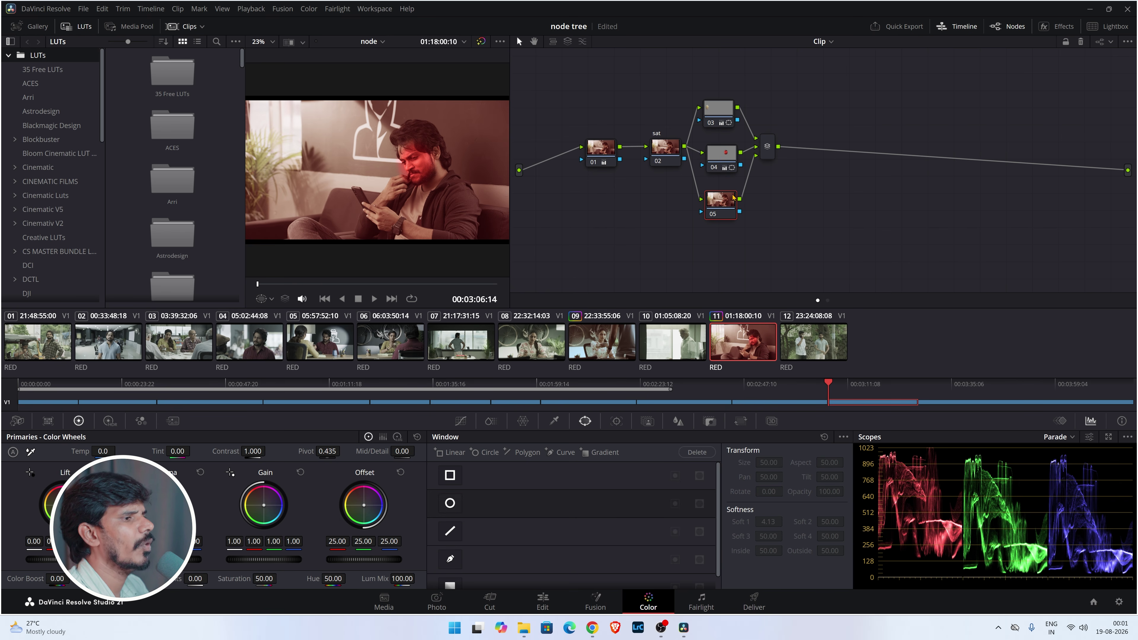
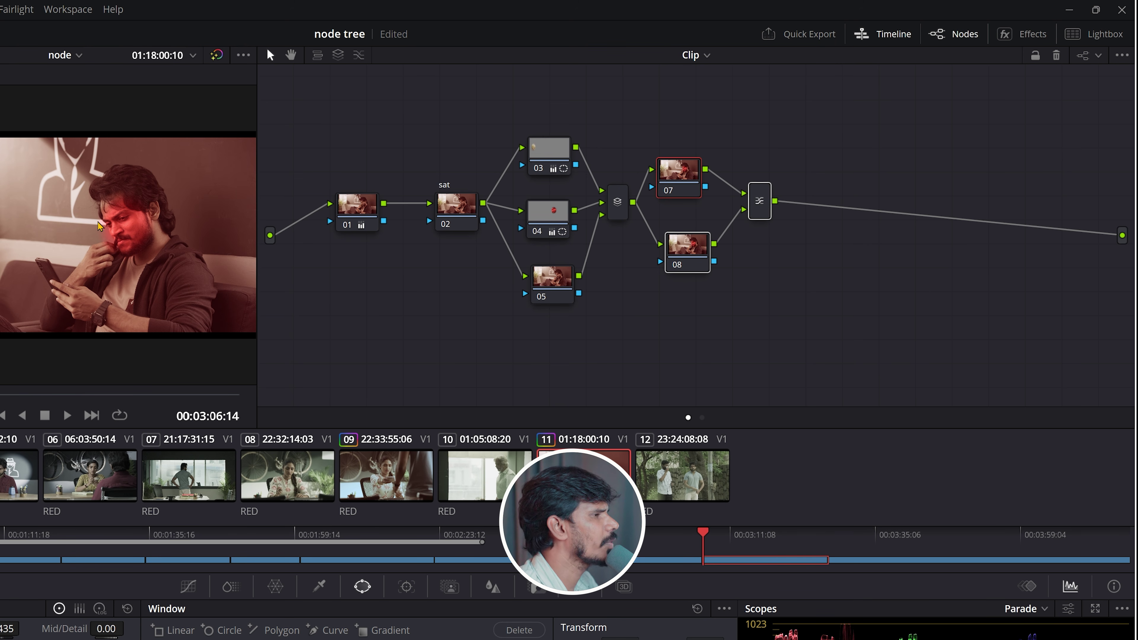
Shift node 07 strongly to blue, with gamma about -0.10 red, 0.01 green, 0.20 blue and gain about 0.50 red, 1.02 green, 2.23 blue.
click(675, 186)
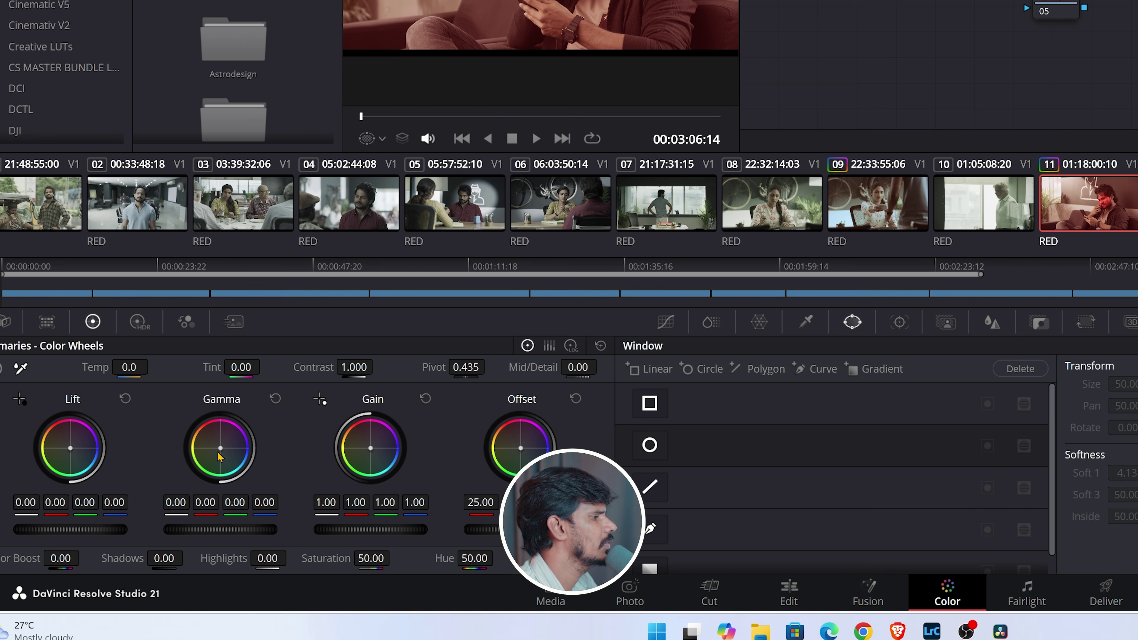
drag(218, 452, 234, 458)
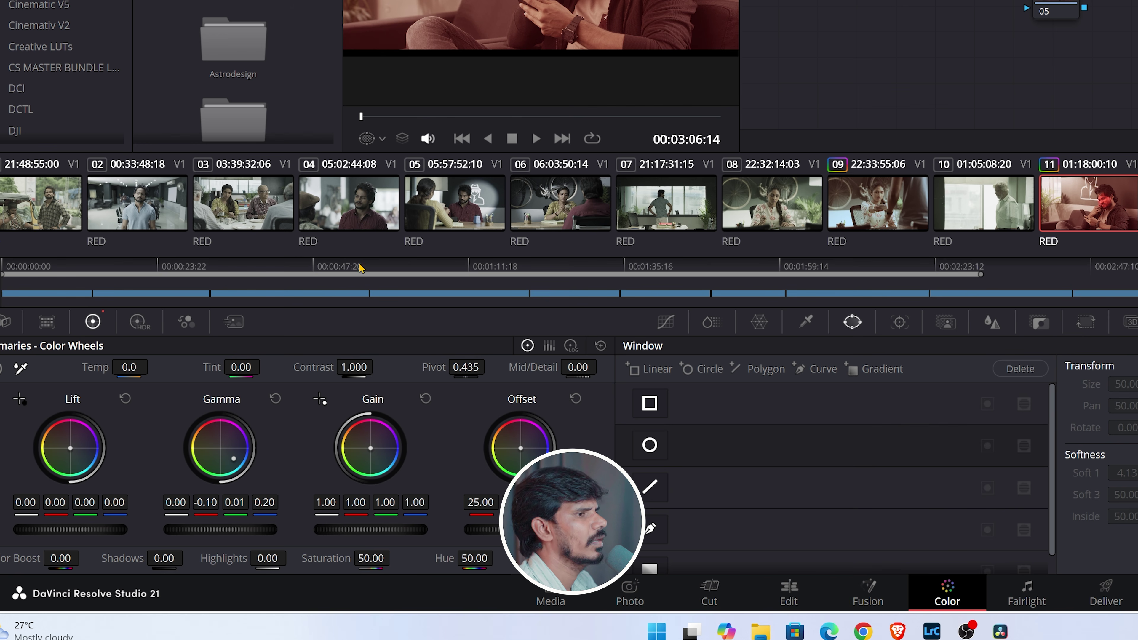
drag(371, 452, 387, 456)
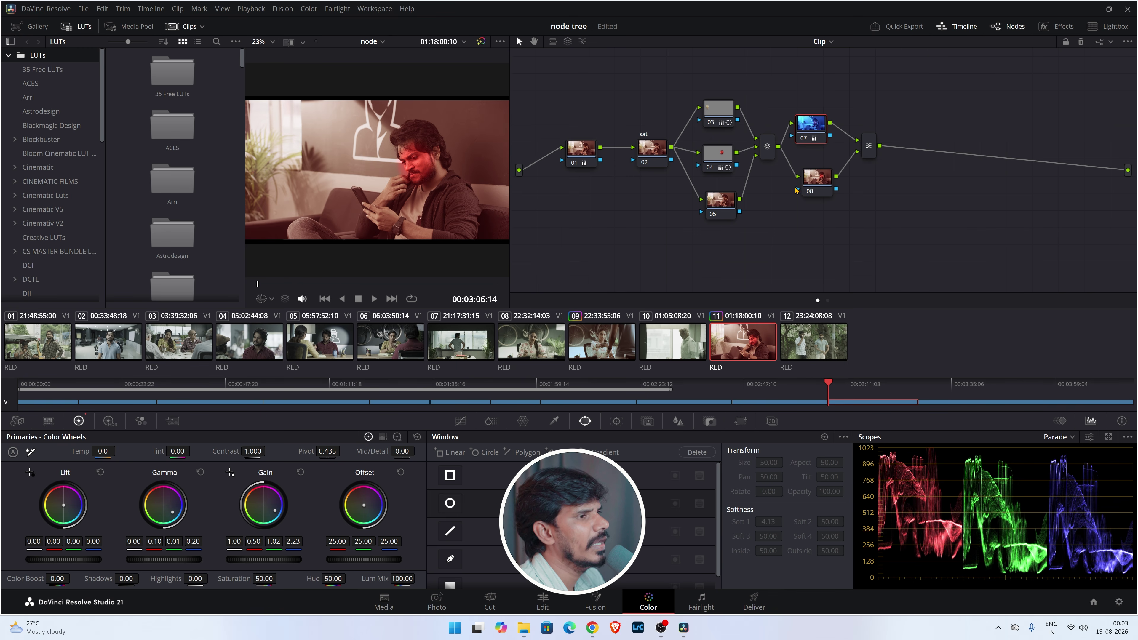
Draw a closed curve window on node 08 around the man, running below the frame's lower edge, and nudge nodes 07 and 08 into place.
click(813, 189)
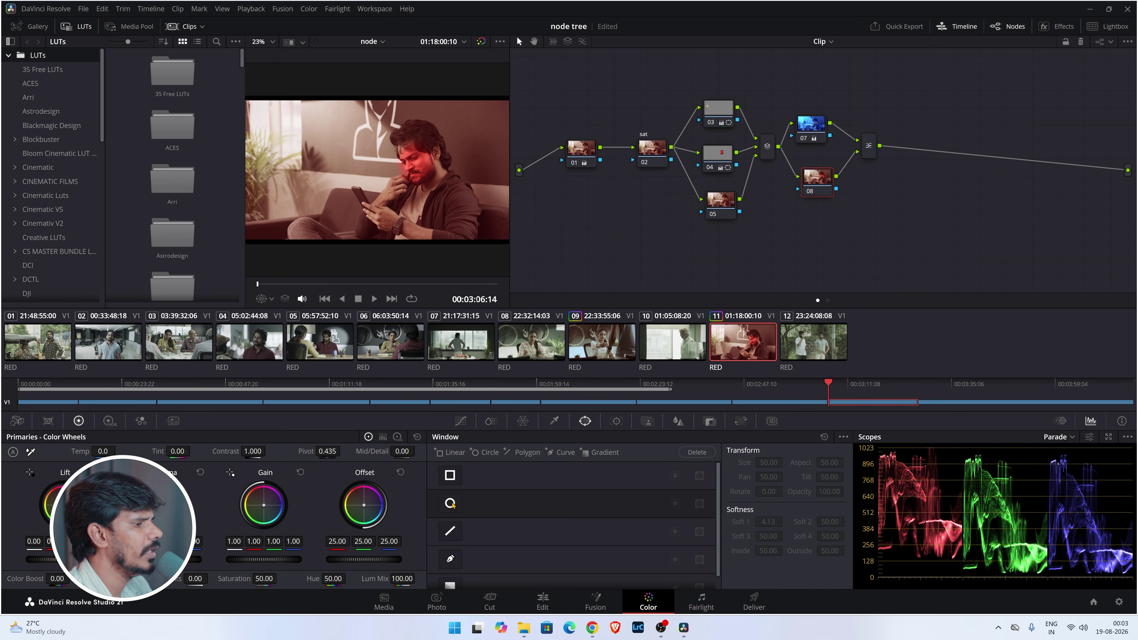
click(451, 559)
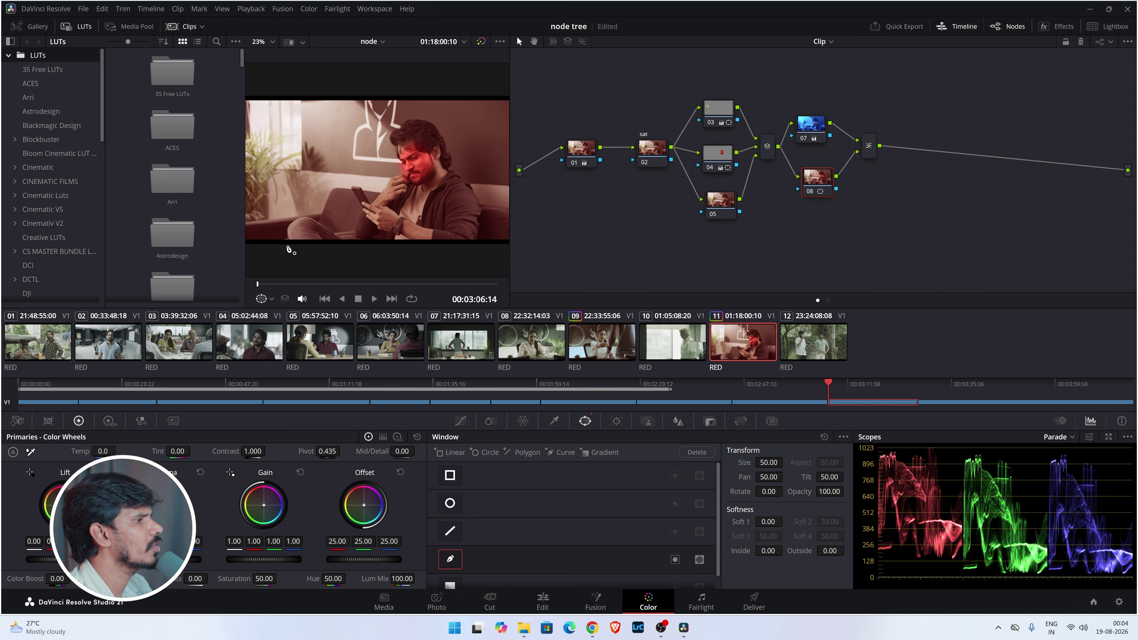
click(276, 242)
click(315, 218)
click(332, 231)
click(354, 229)
click(360, 216)
click(352, 197)
click(349, 184)
click(368, 178)
click(385, 186)
click(388, 176)
click(385, 164)
click(379, 136)
click(386, 117)
click(414, 113)
click(443, 114)
click(462, 146)
click(481, 185)
click(493, 236)
click(480, 258)
click(447, 259)
click(412, 254)
click(371, 262)
click(338, 261)
click(310, 255)
click(296, 256)
click(280, 248)
click(275, 243)
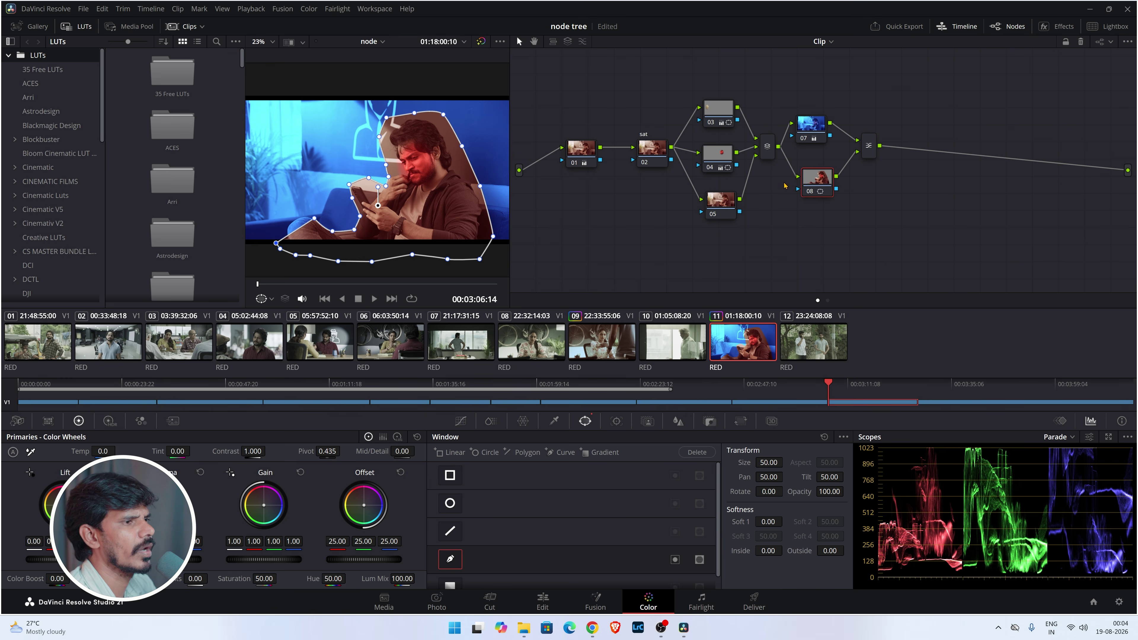
drag(808, 132, 820, 131)
drag(821, 173, 830, 171)
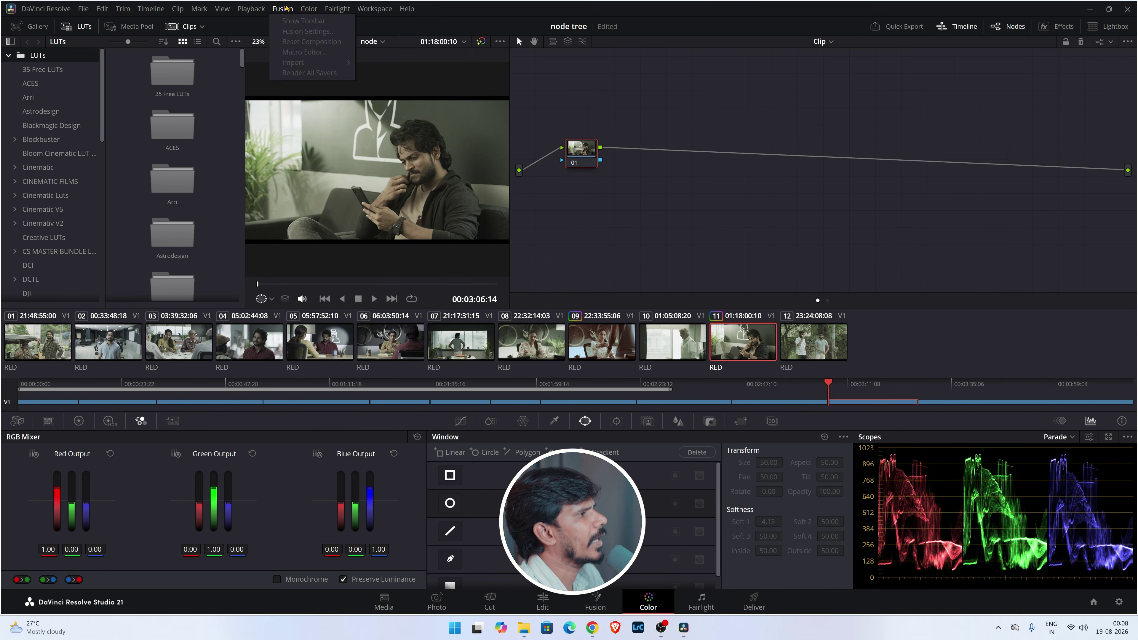
Add a splitter combiner node after node 01.
mouse_move(312, 8)
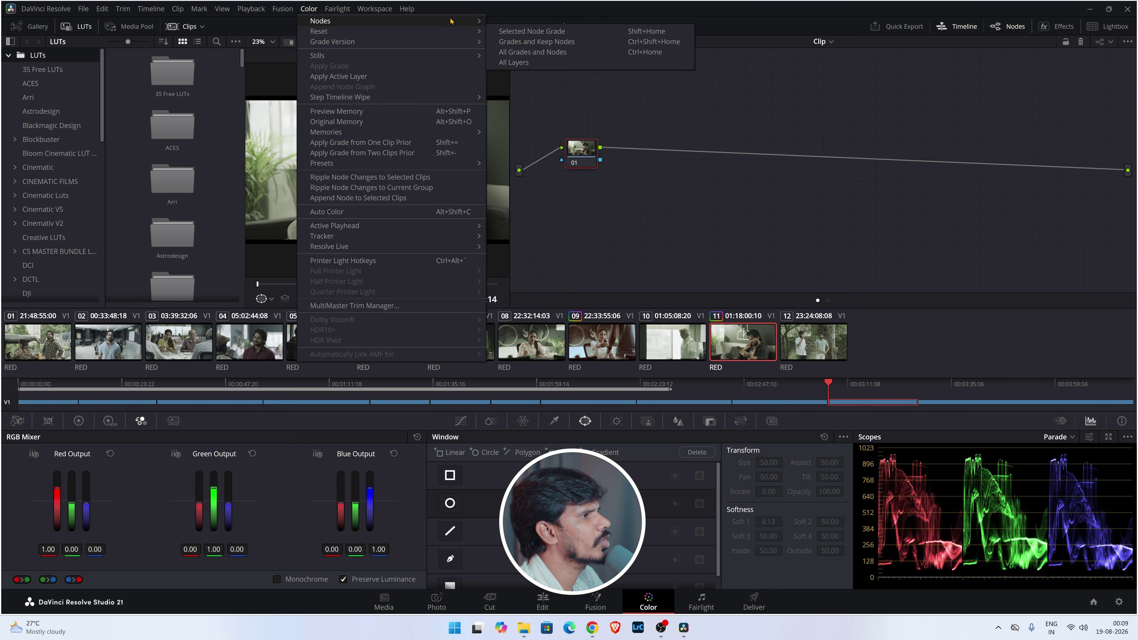
mouse_move(523, 28)
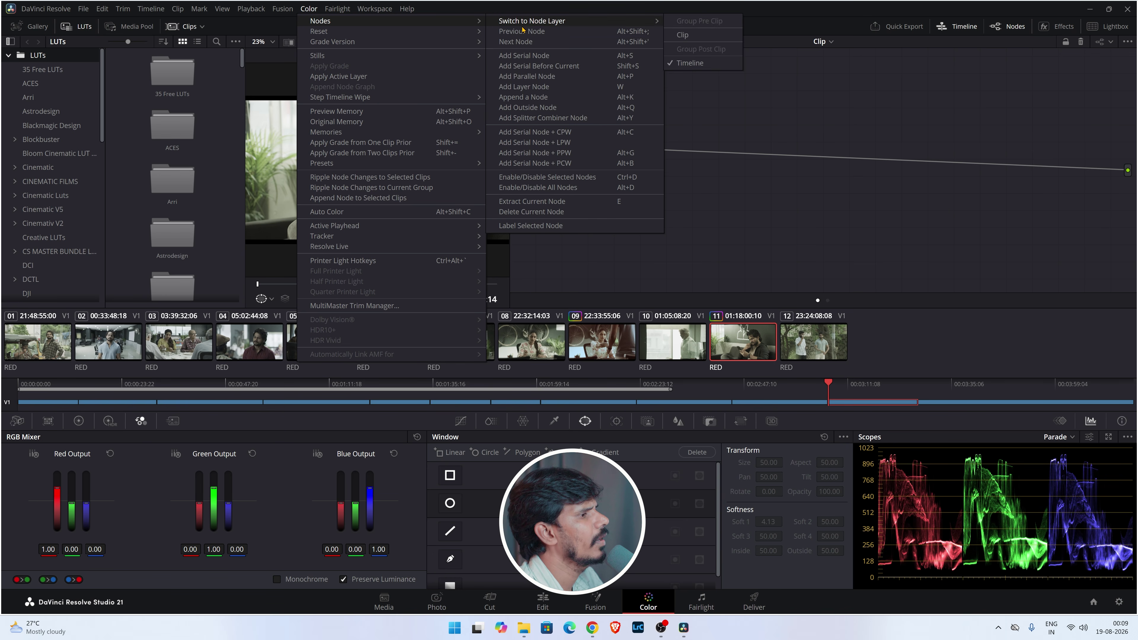
click(521, 117)
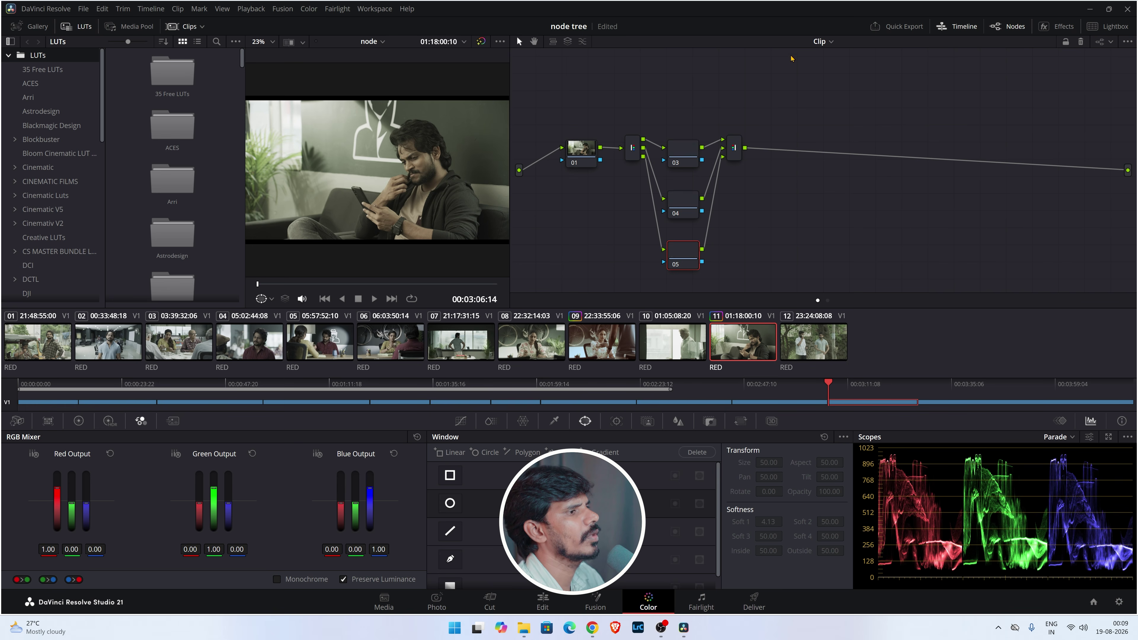
Stack nodes 03, 04 and 05 evenly between the splitter and combiner and select the whole group.
drag(695, 155, 692, 118)
drag(685, 202, 686, 169)
drag(679, 244, 683, 208)
drag(628, 81, 749, 257)
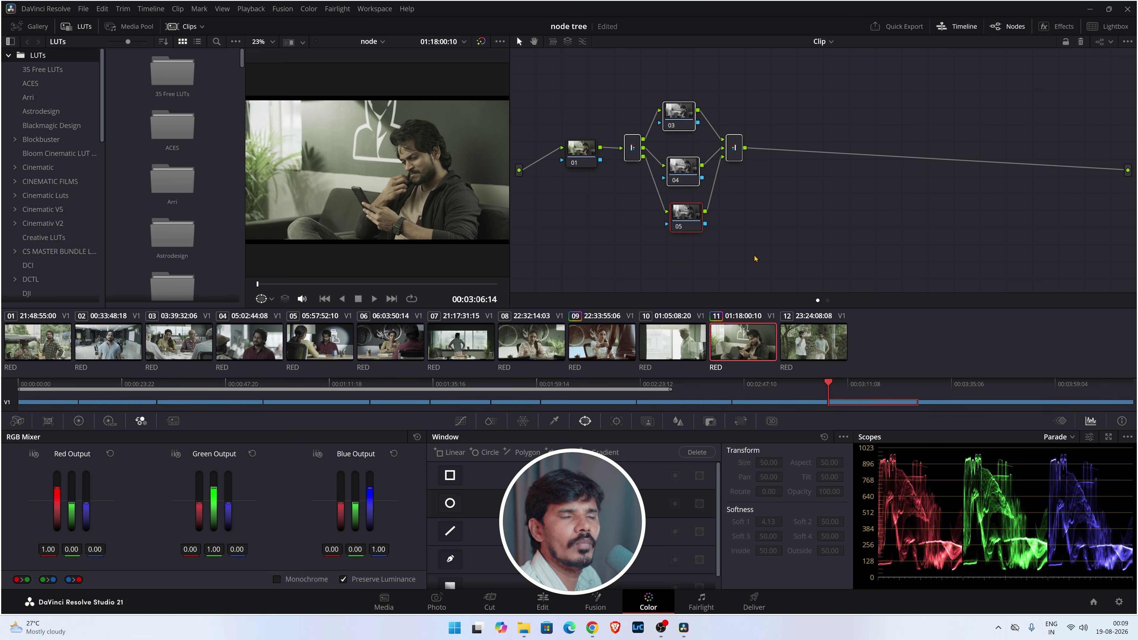
Lower the red level of node 03's Red Output to about 0.45 in the RGB Mixer.
click(684, 121)
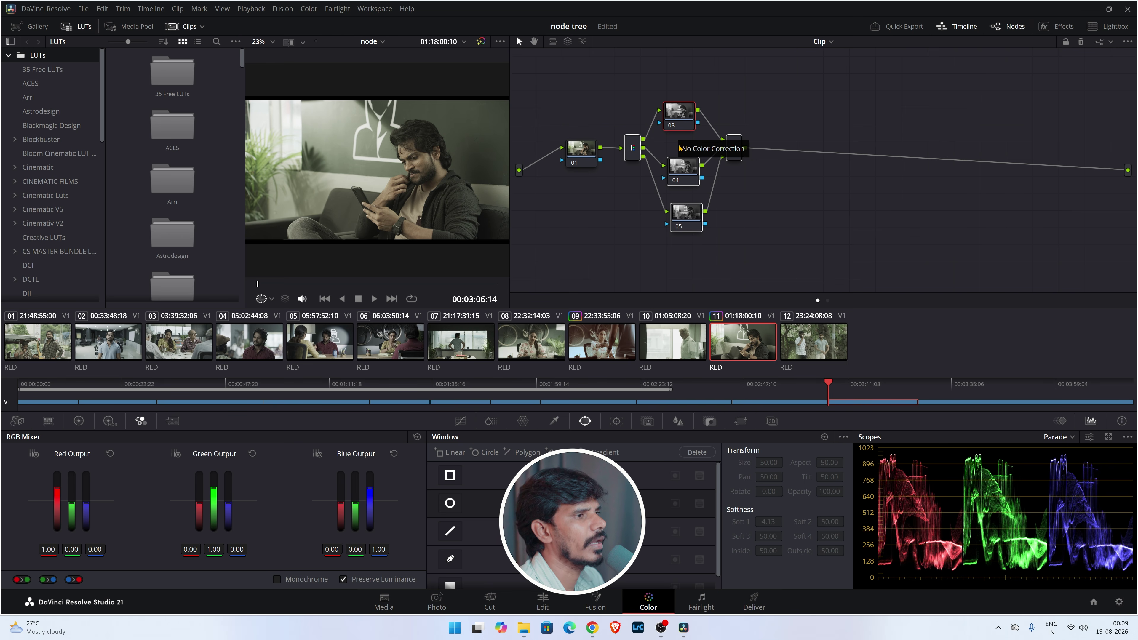
click(683, 175)
click(688, 215)
click(672, 112)
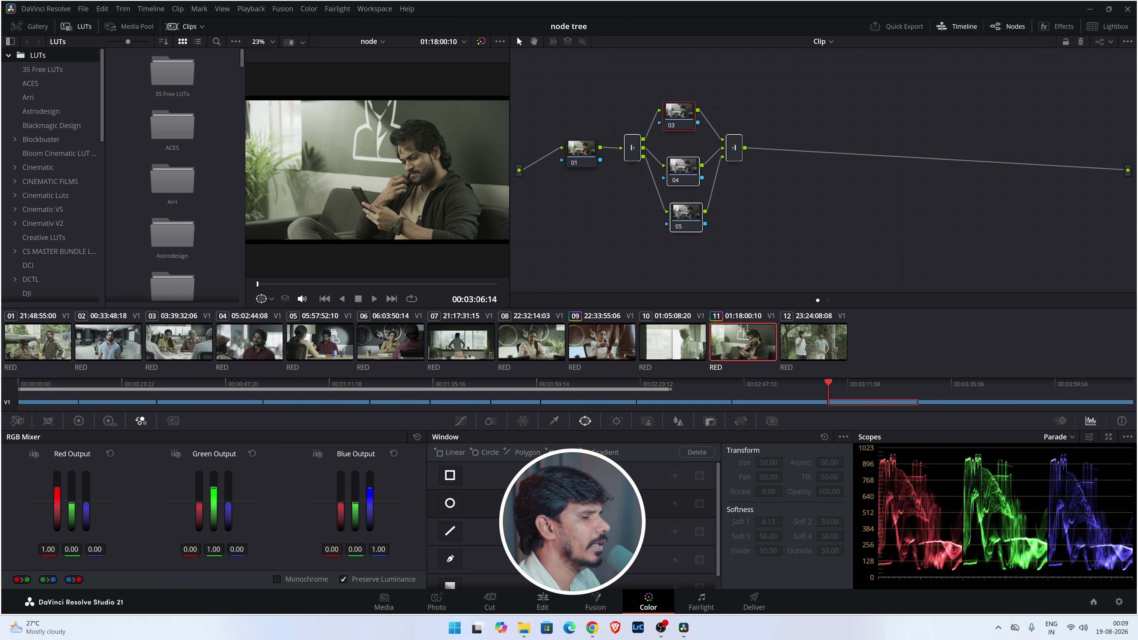
drag(57, 488, 58, 496)
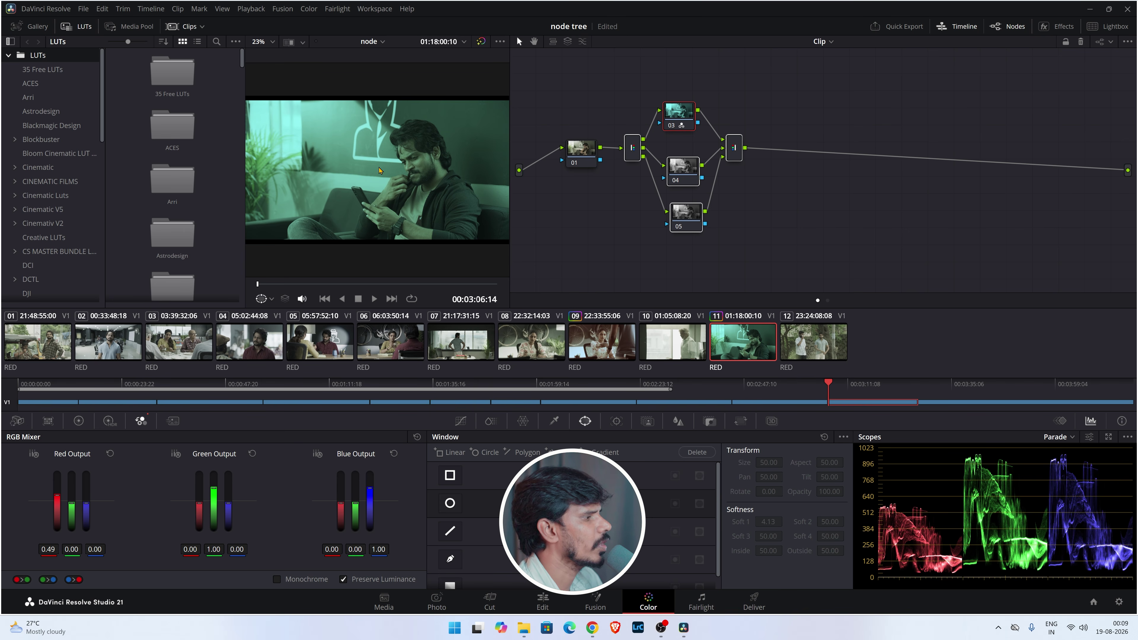
drag(57, 499, 49, 506)
click(110, 454)
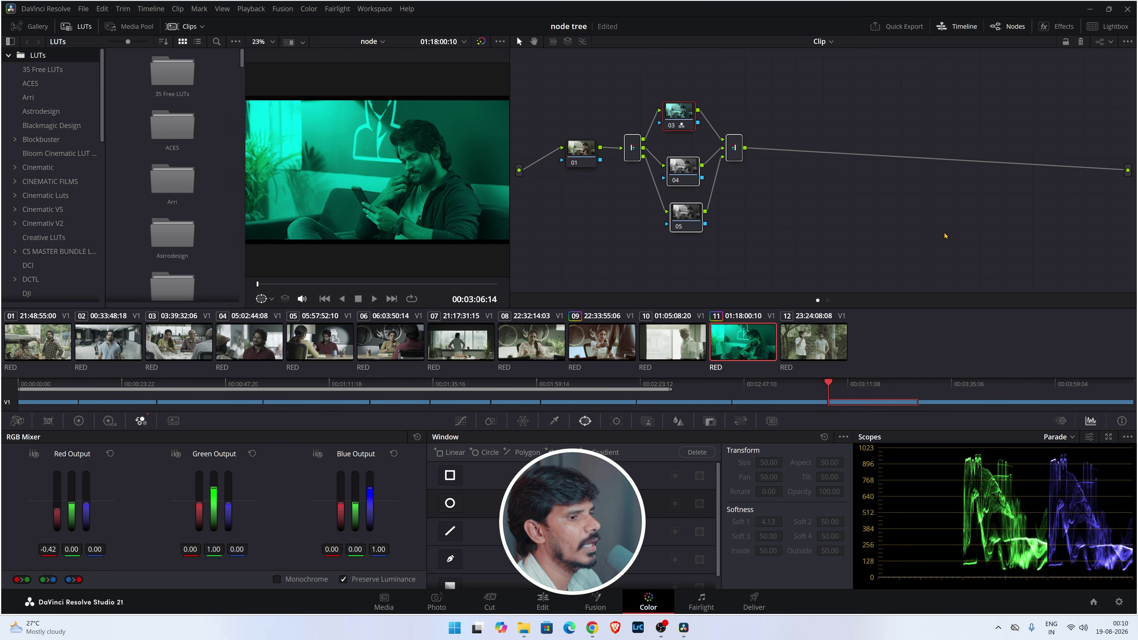
drag(57, 509, 56, 496)
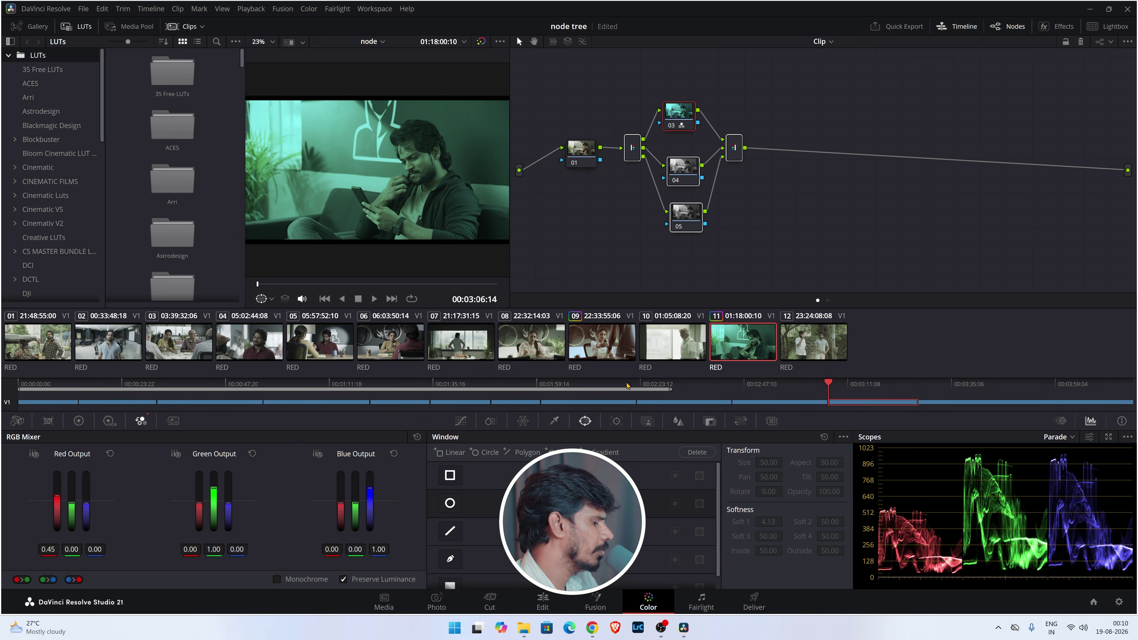
Toggle the selected splitter combiner nodes off and on to compare the image with and without the red channel change.
key(ctrl+d)
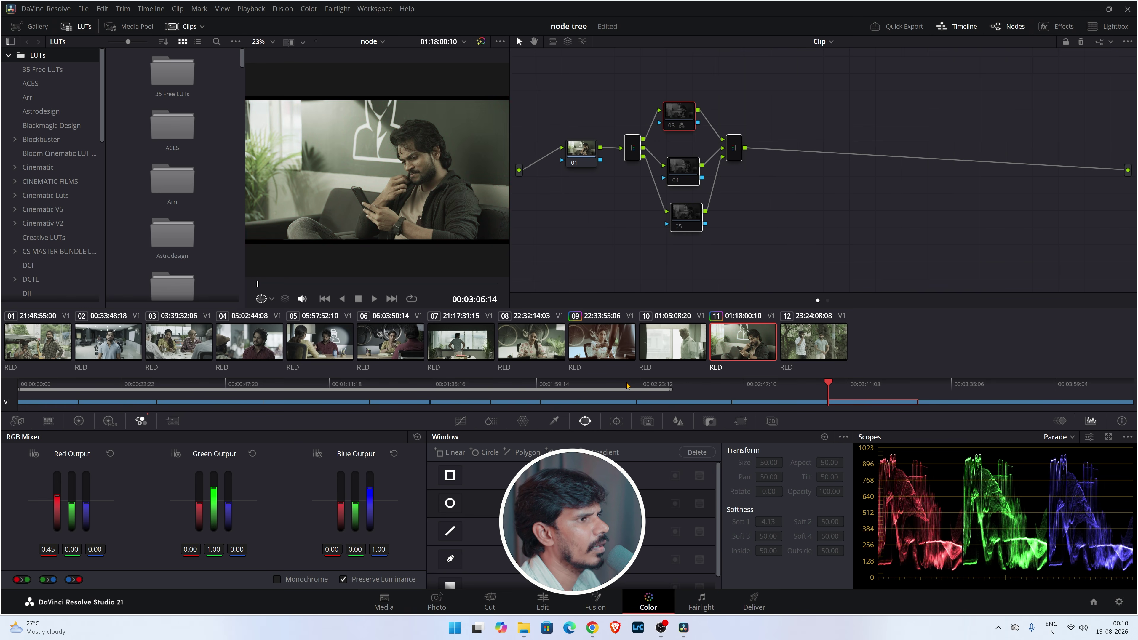
key(ctrl+d)
key(ctrl+d)
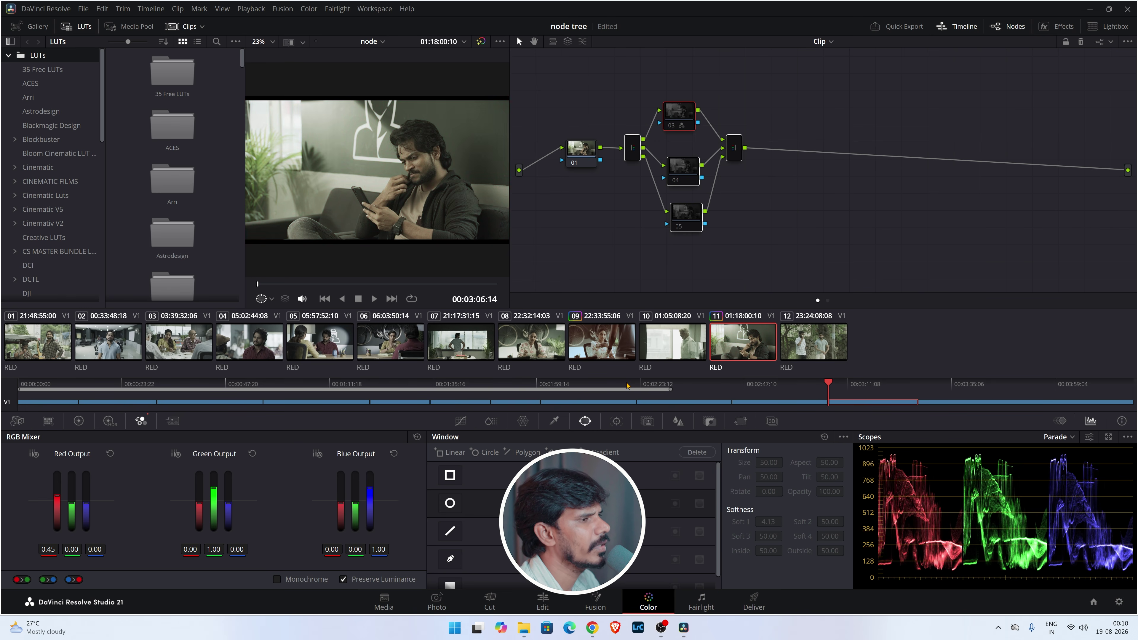
Toggle the selected splitter combiner nodes on and off, including in the full-screen viewer, to compare the image.
key(ctrl+d)
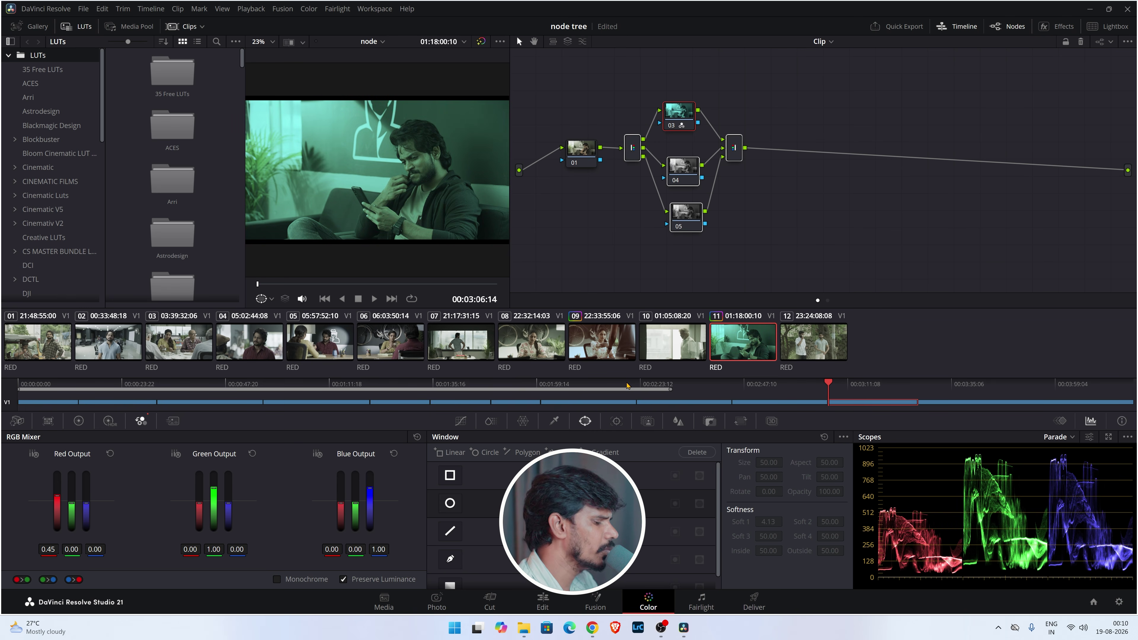
key(ctrl+f)
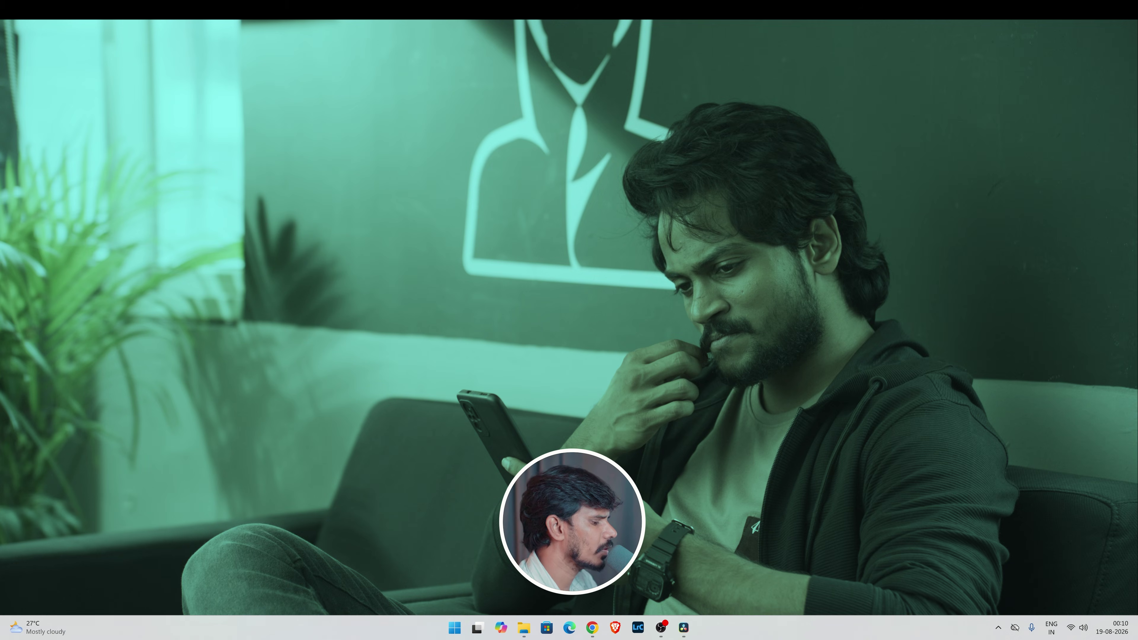
key(ctrl+d)
key(ctrl+d)
key(ctrl+d)
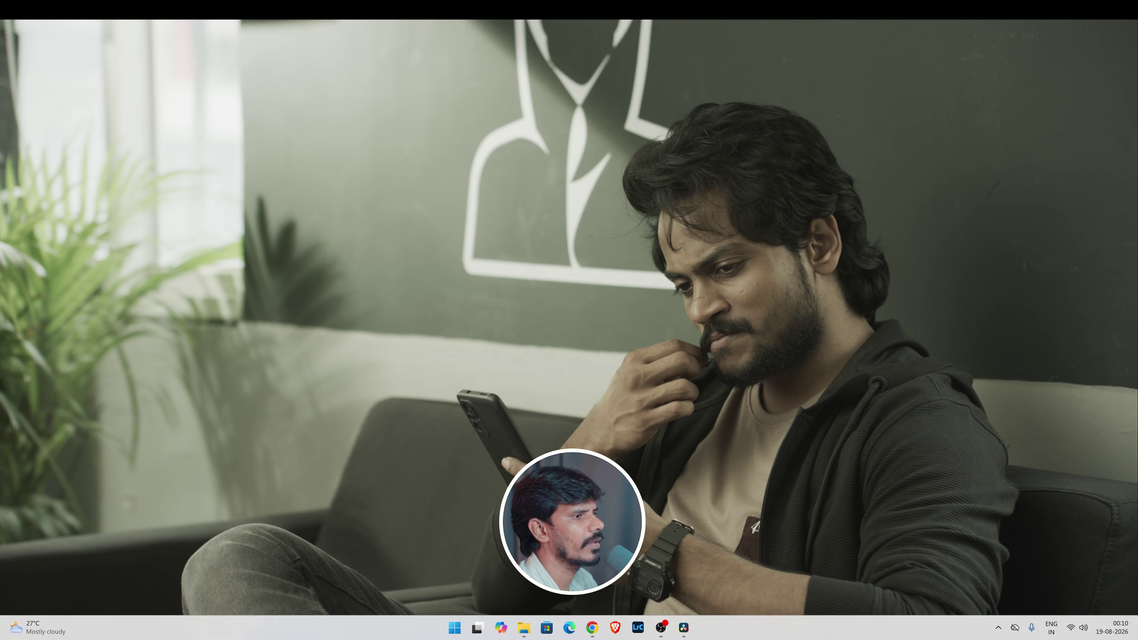
key(ctrl+f)
Lower the green level of node 04's Green Output to about -0.13 in the RGB Mixer.
click(685, 173)
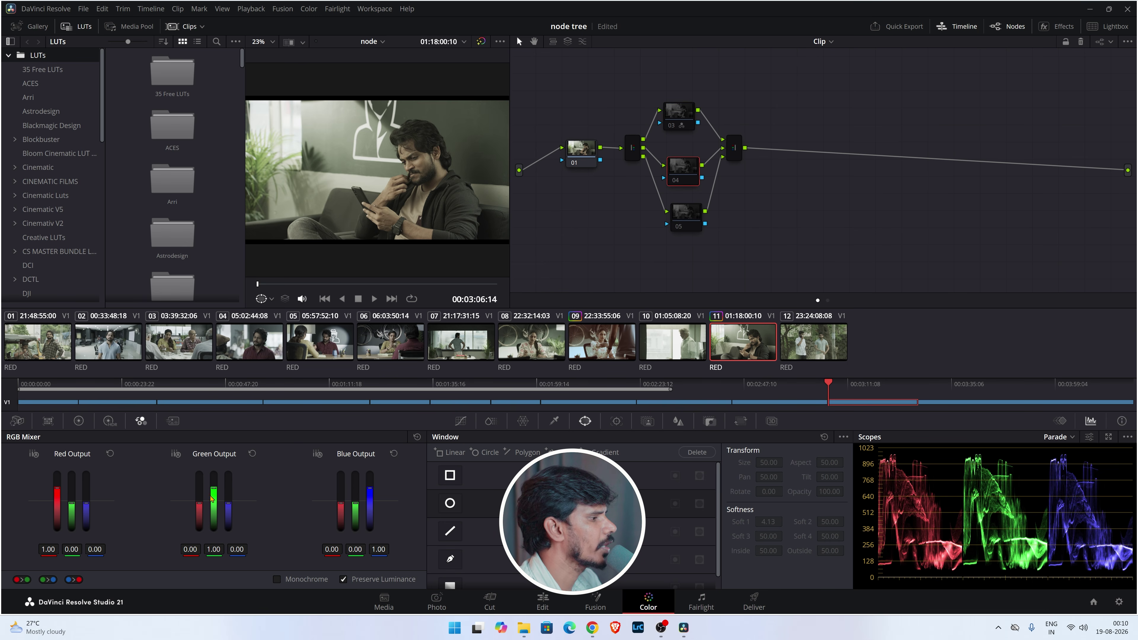
mouse_move(213, 489)
mouse_down()
mouse_move(213, 510)
mouse_move(213, 485)
mouse_up()
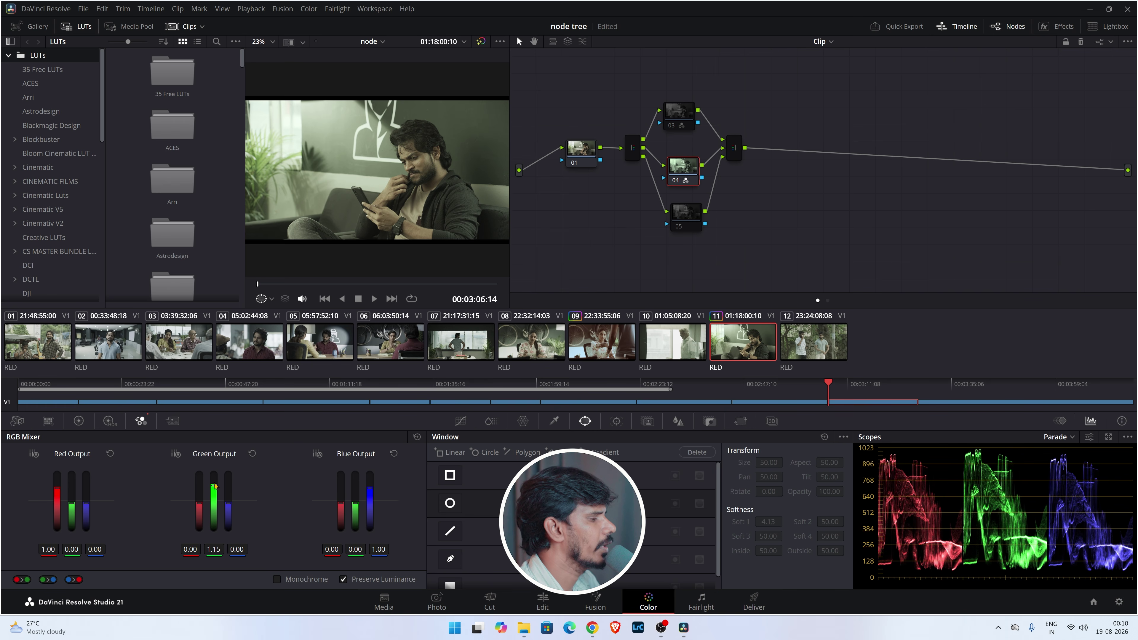
drag(213, 486, 213, 506)
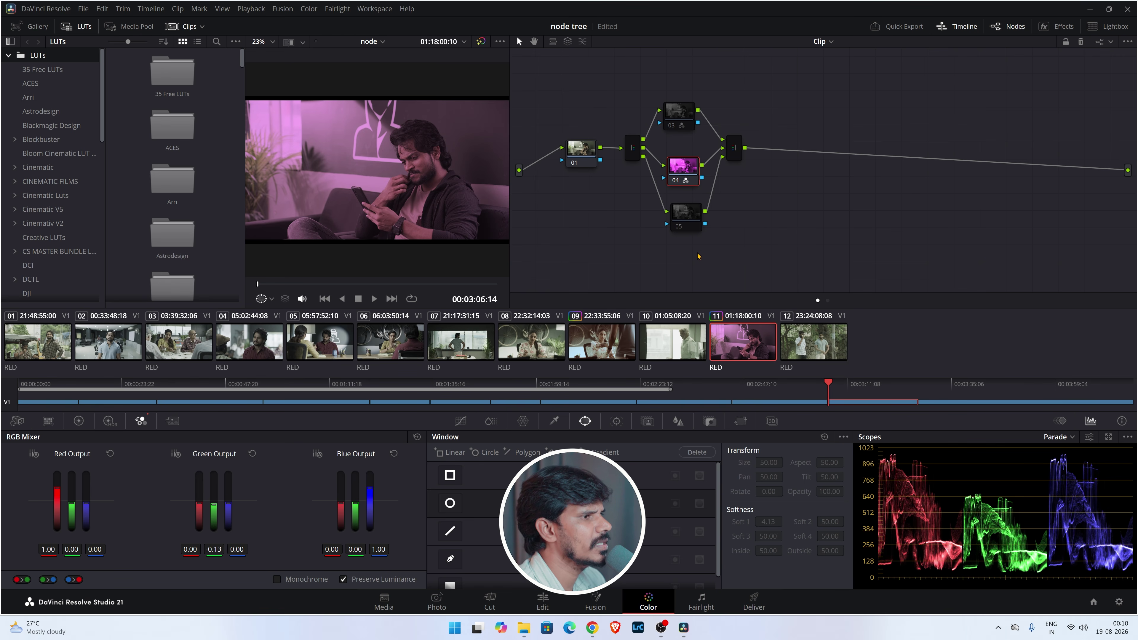
Lower the blue level of node 05's Blue Output to about 0.06, and reset the Blue Output.
click(690, 217)
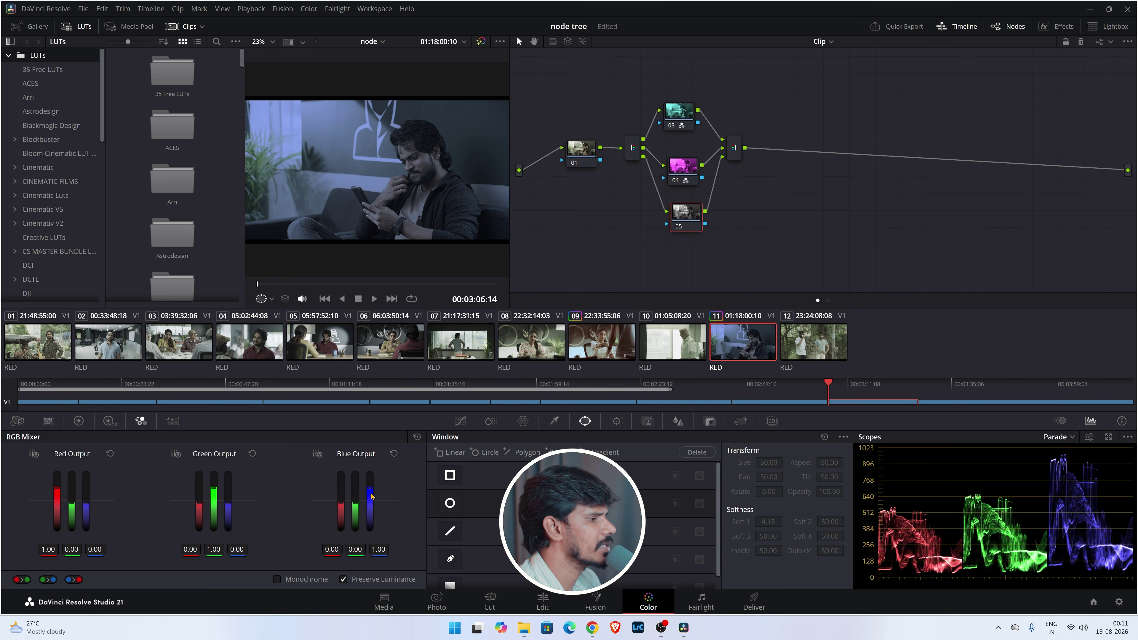
drag(370, 489, 369, 501)
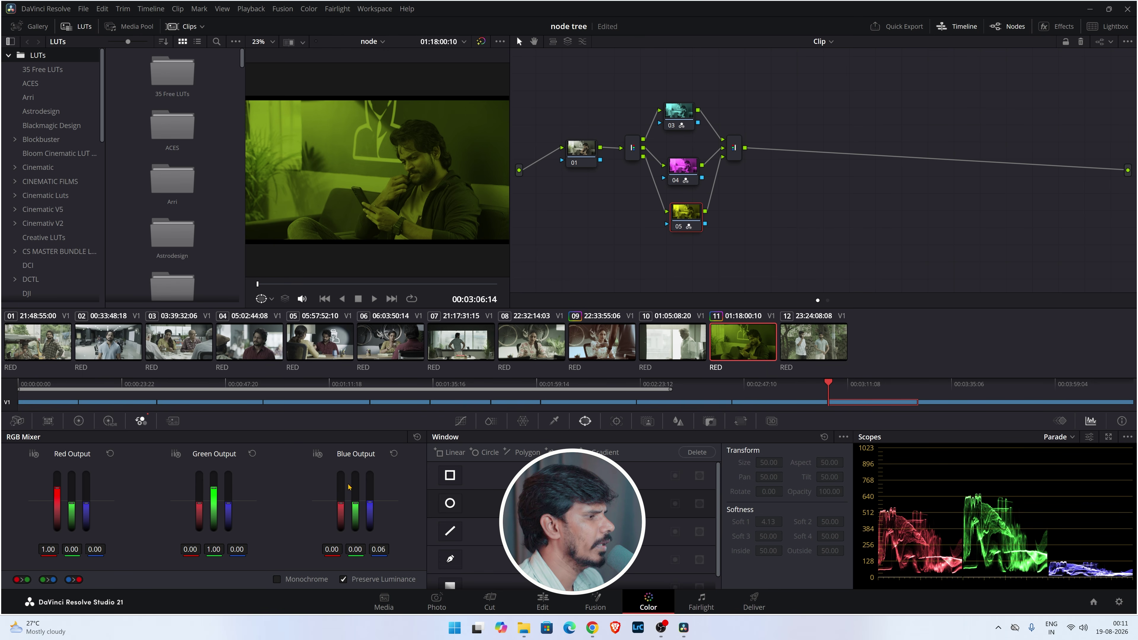
click(393, 453)
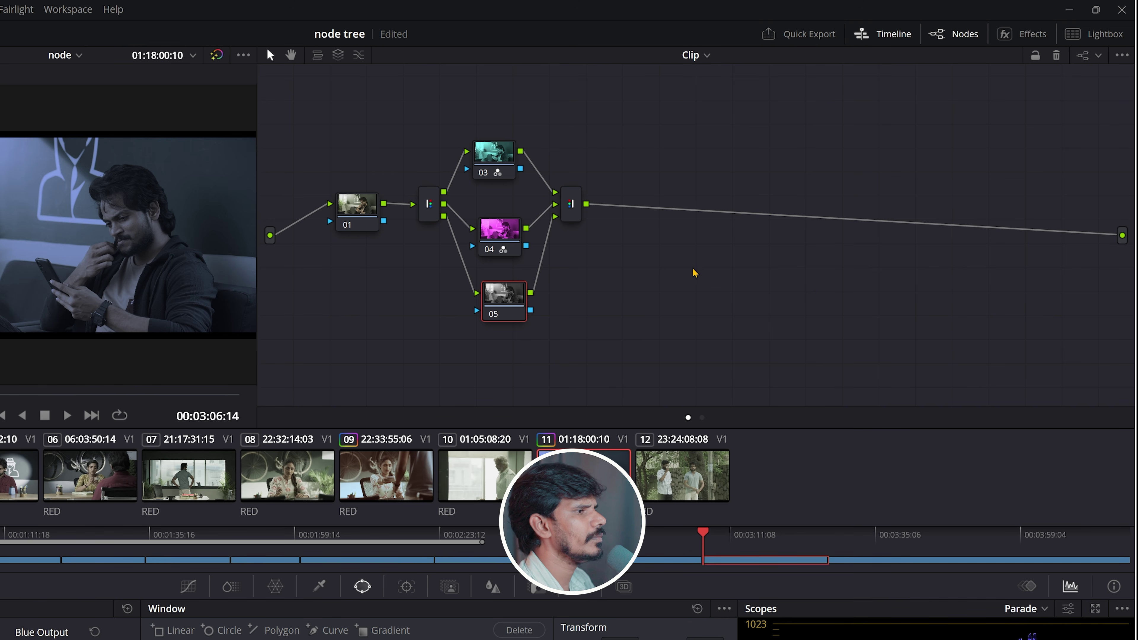
Select the whole node tree and reset the node grade of node 03.
drag(617, 140, 380, 362)
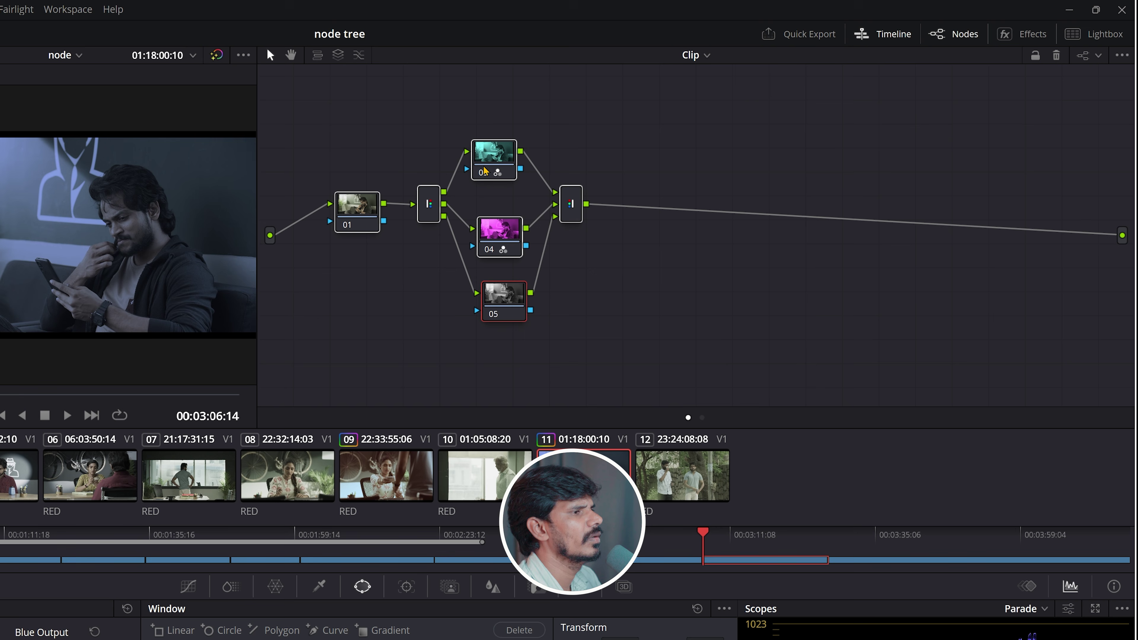
right_click(488, 148)
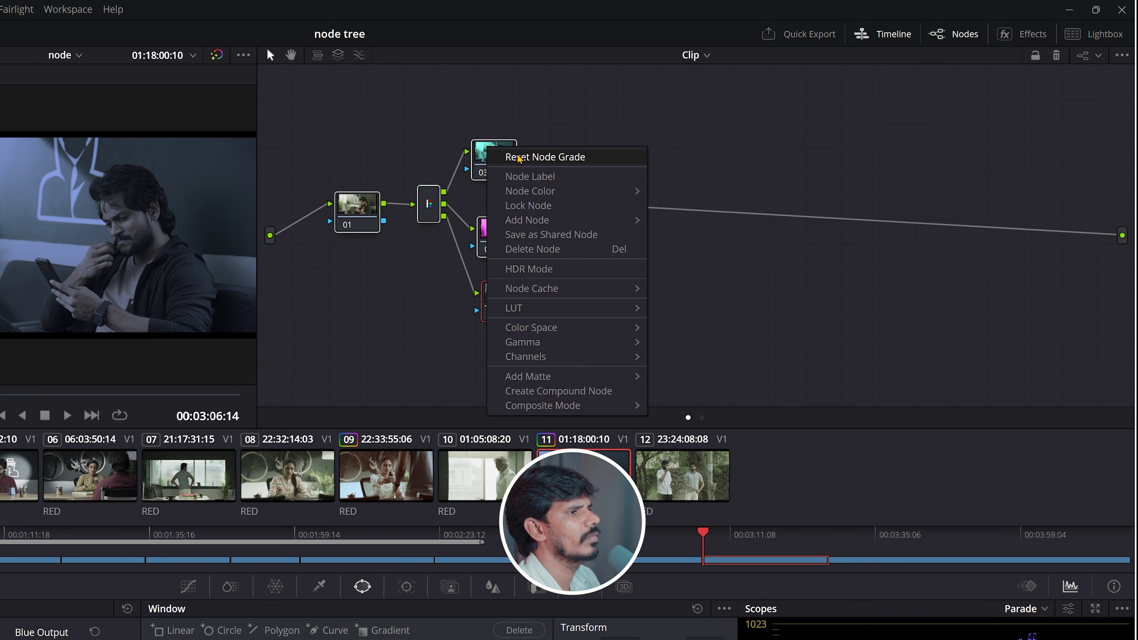
click(544, 156)
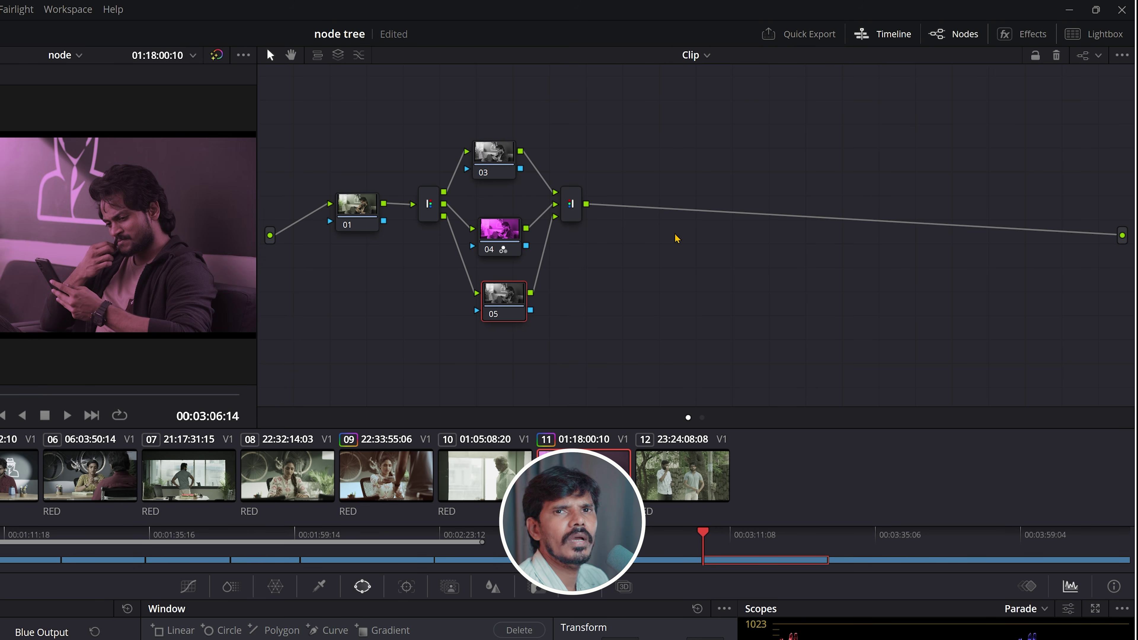
right_click(493, 160)
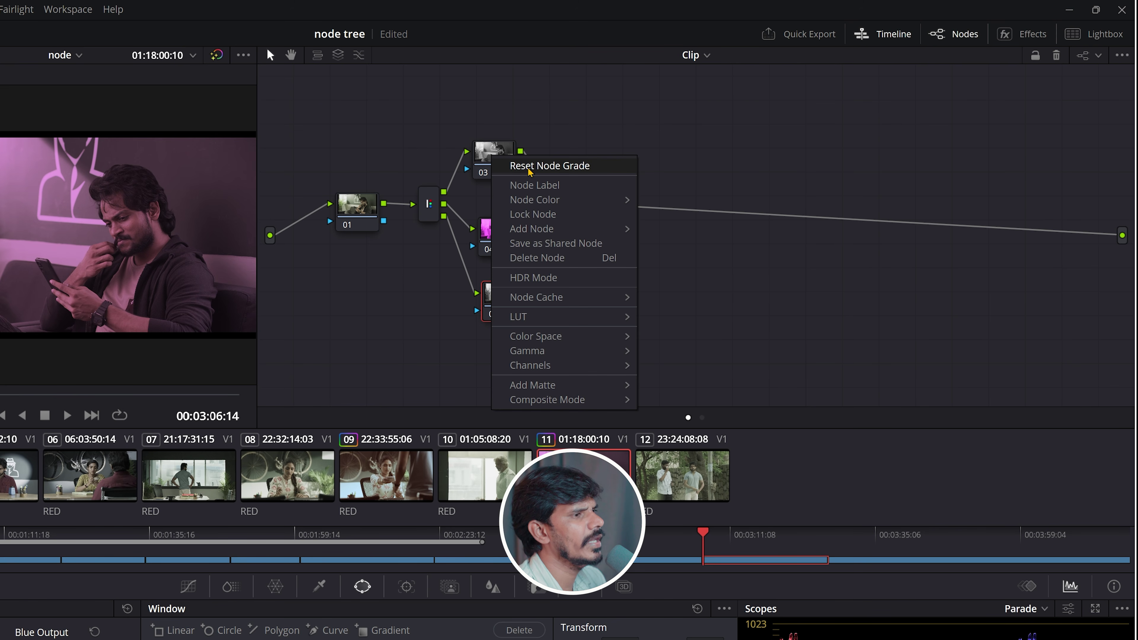
click(567, 166)
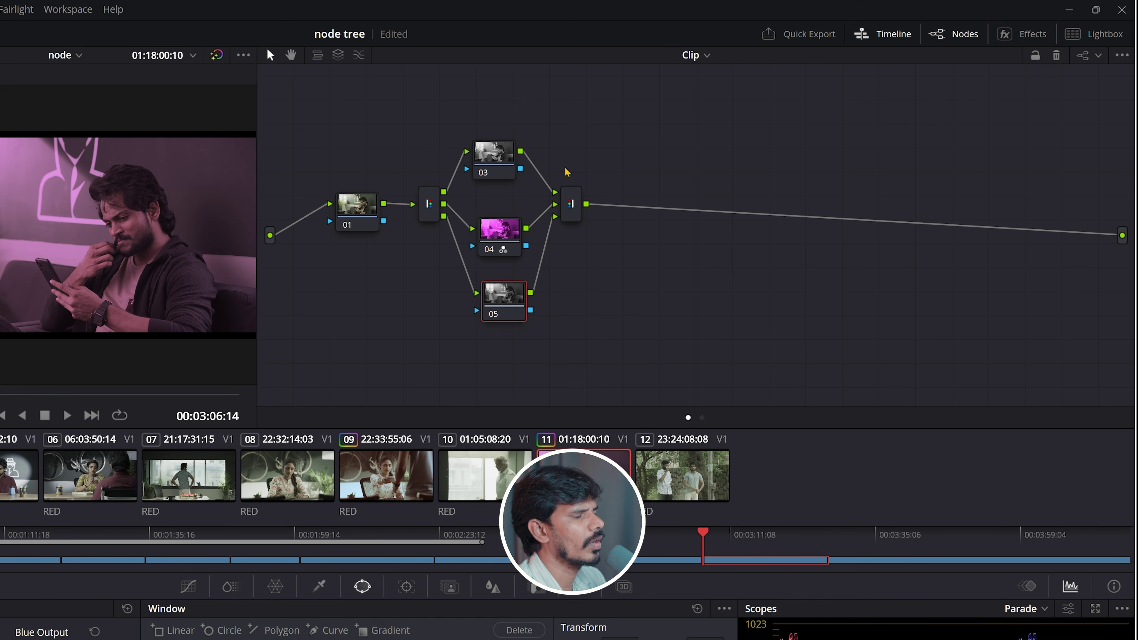
Delete the splitter, the combiner and nodes 03, 04 and 05, and connect node 01 directly to the output.
drag(663, 115, 412, 361)
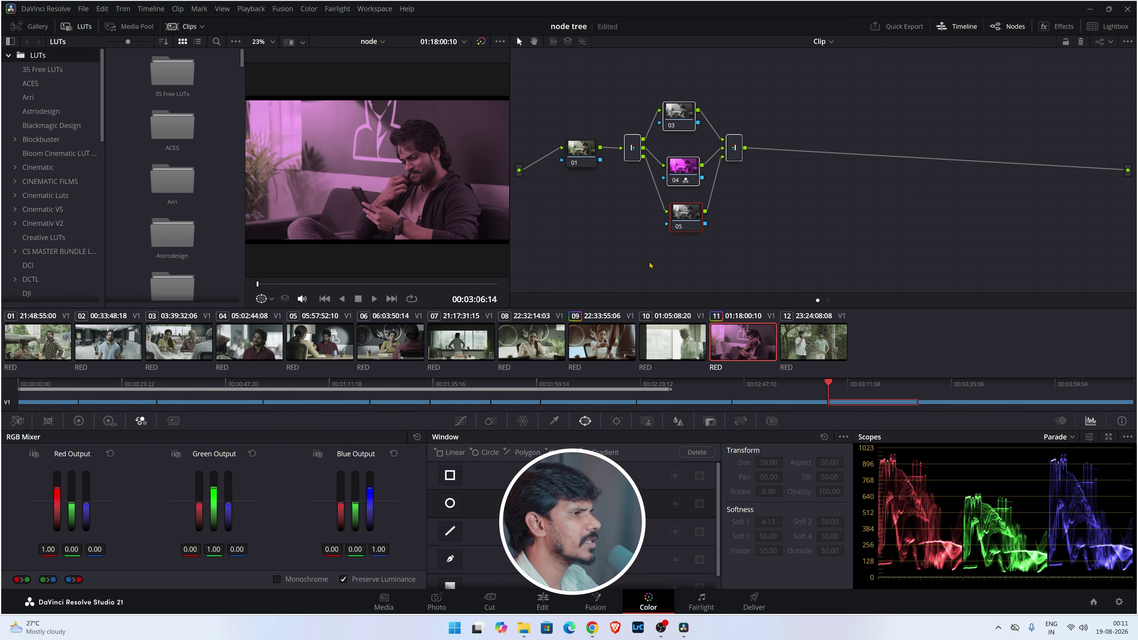
key(Delete)
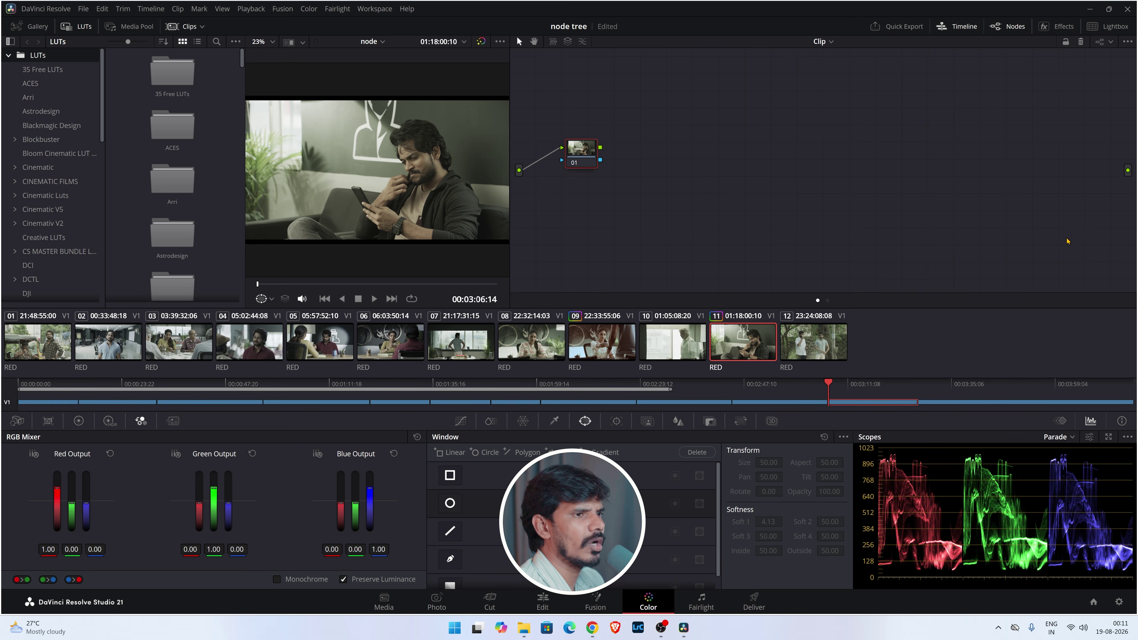
drag(600, 147, 1124, 169)
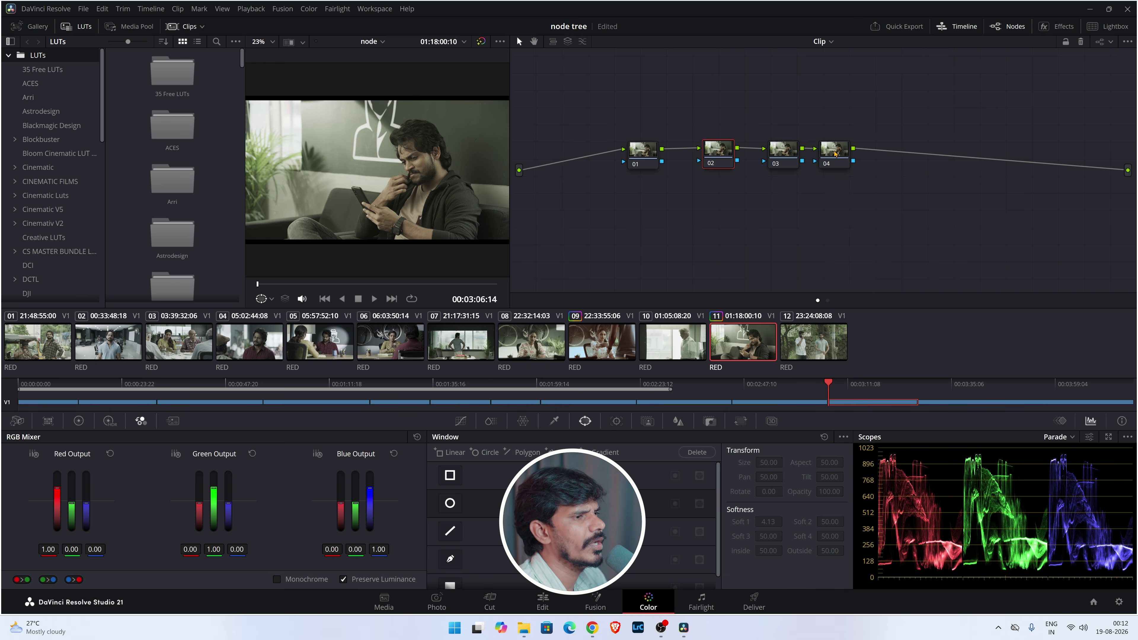
Raise the contrast of node 04 to about 1.256 in the primary color wheels.
click(835, 154)
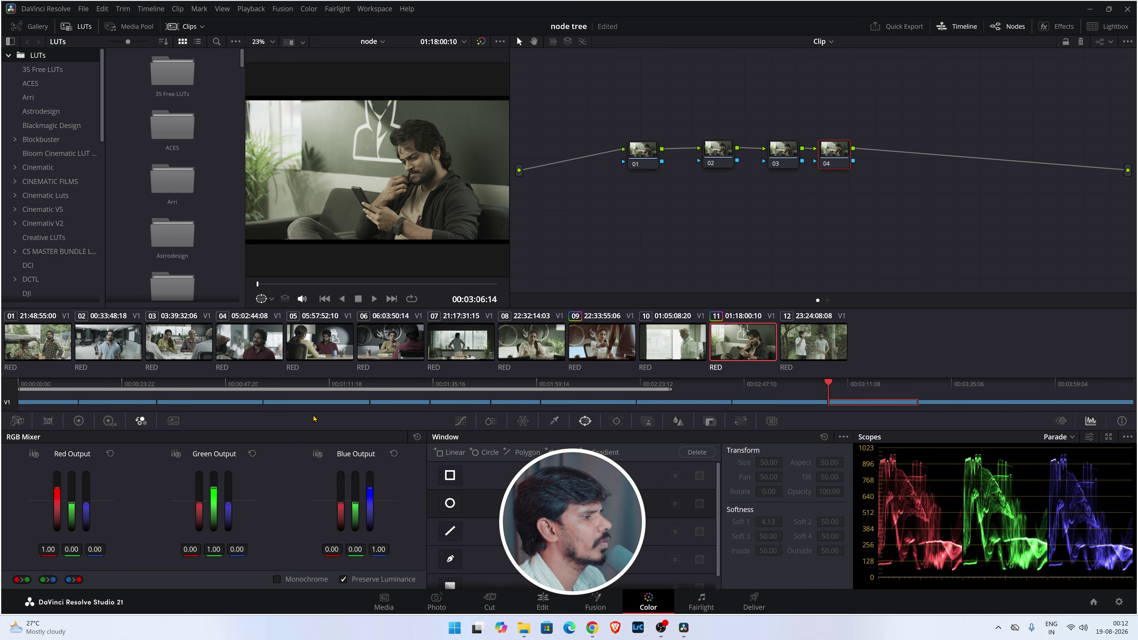
click(79, 420)
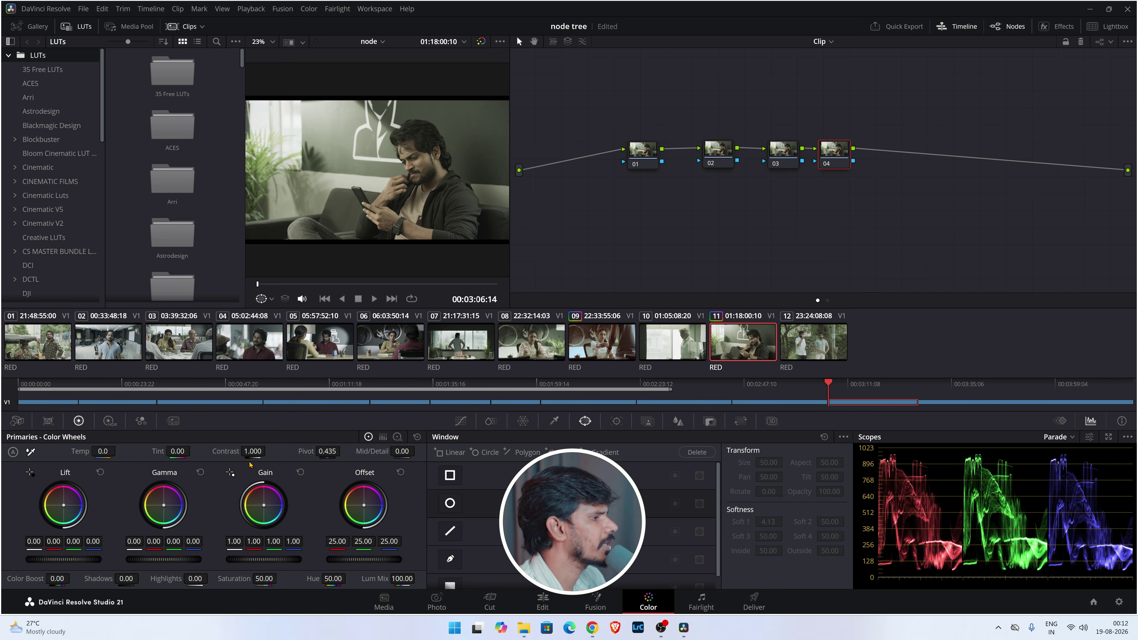
drag(253, 451, 281, 451)
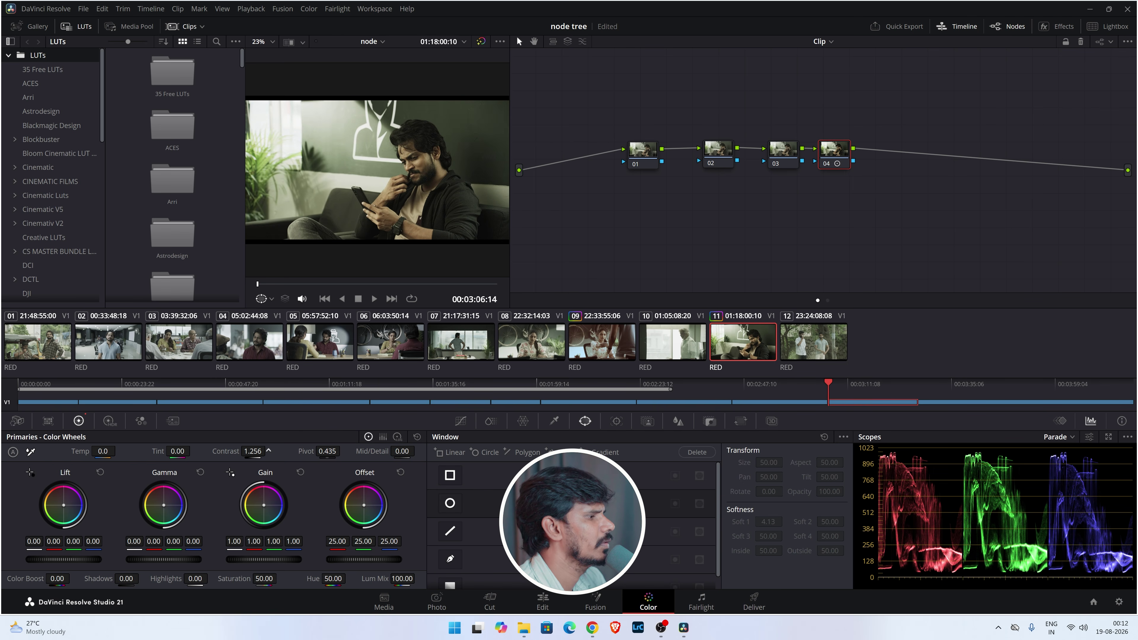
Set node 03's gamma to Linear and open its Lum Mix value for editing.
click(781, 156)
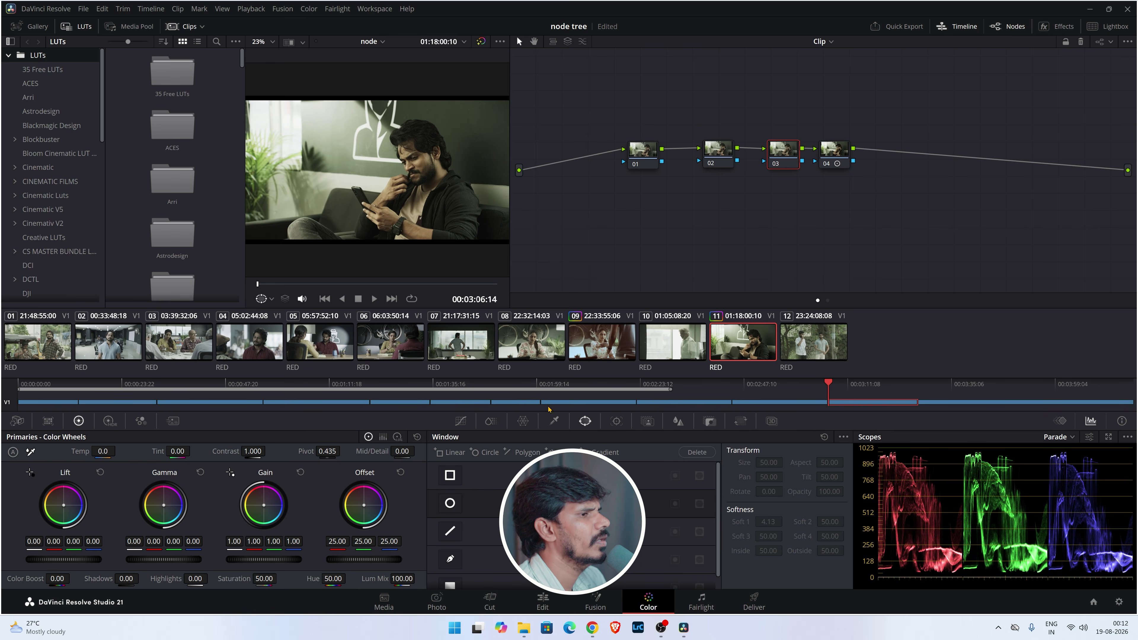
right_click(774, 152)
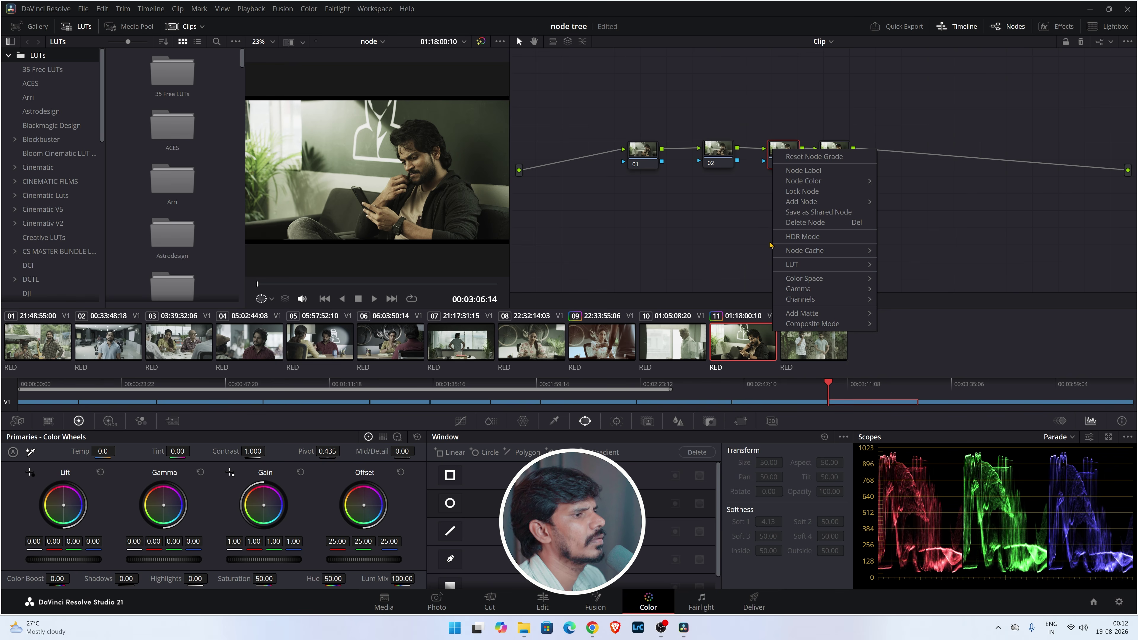
mouse_move(802, 290)
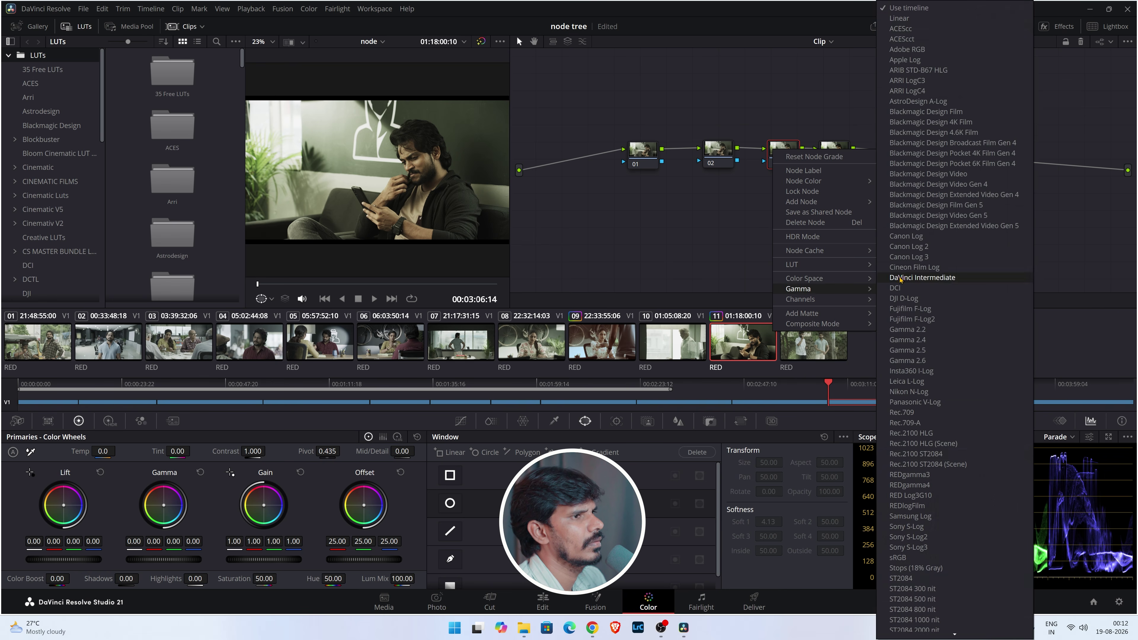
click(899, 19)
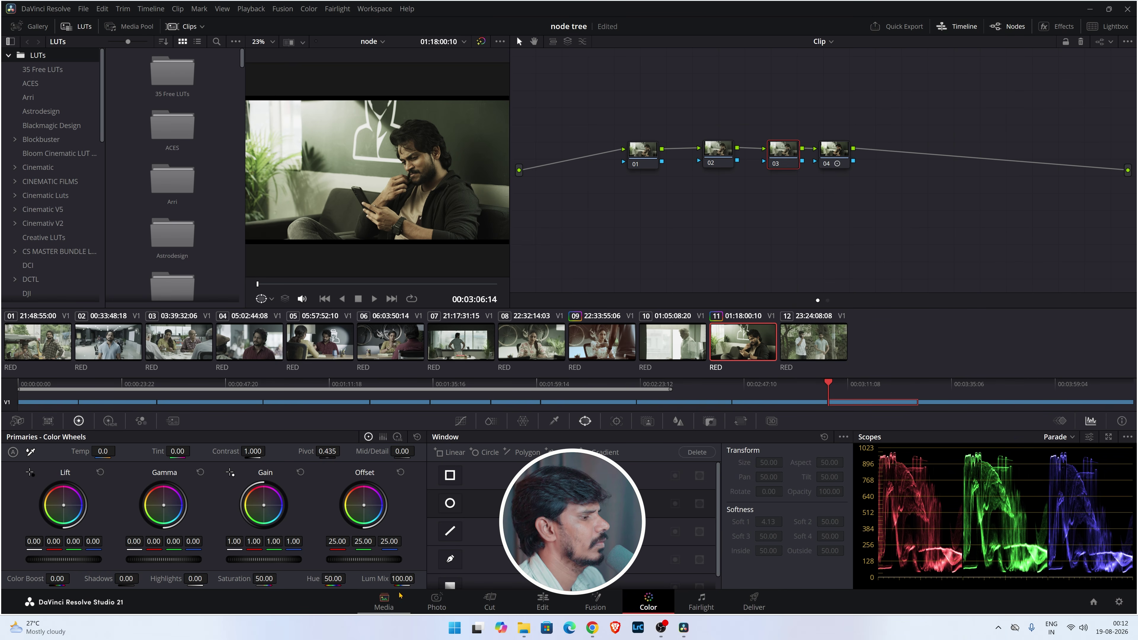
double_click(400, 580)
key(BackSpace)
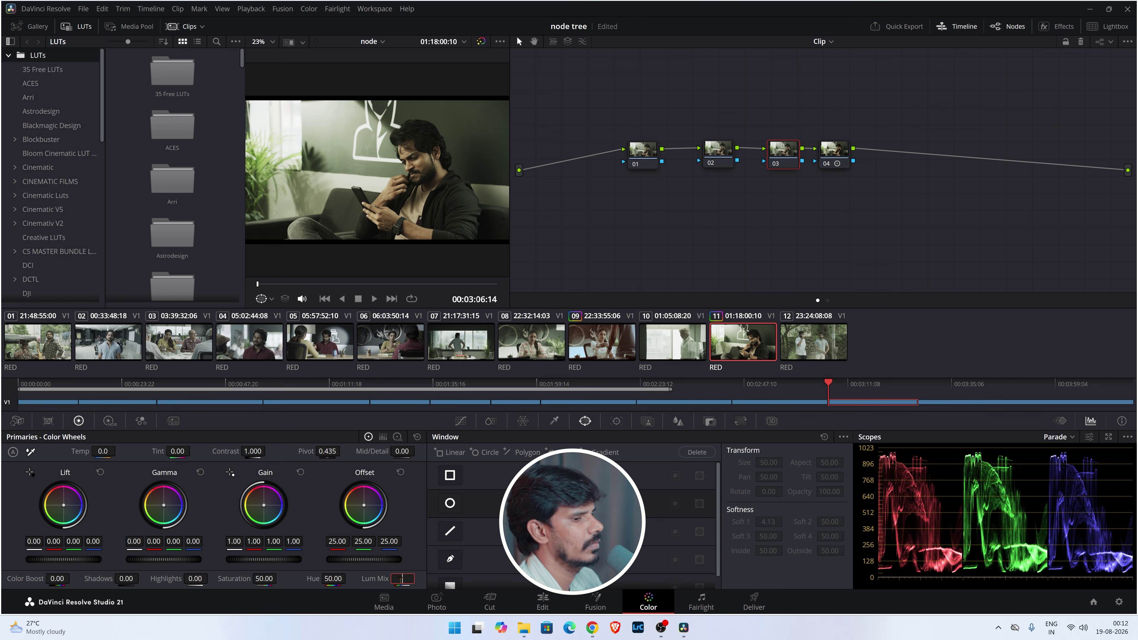
Switch the scopes to Vectorscope and shift node 03's Gain balance to about red 0.78, green 1.03, blue 1.33.
click(1059, 437)
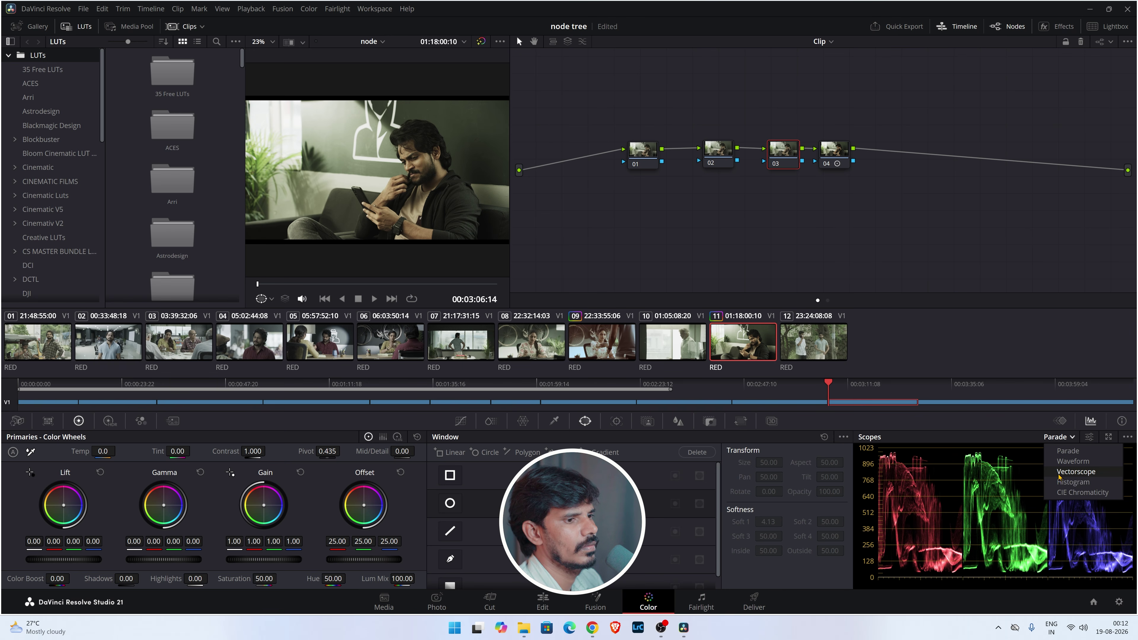
click(1068, 472)
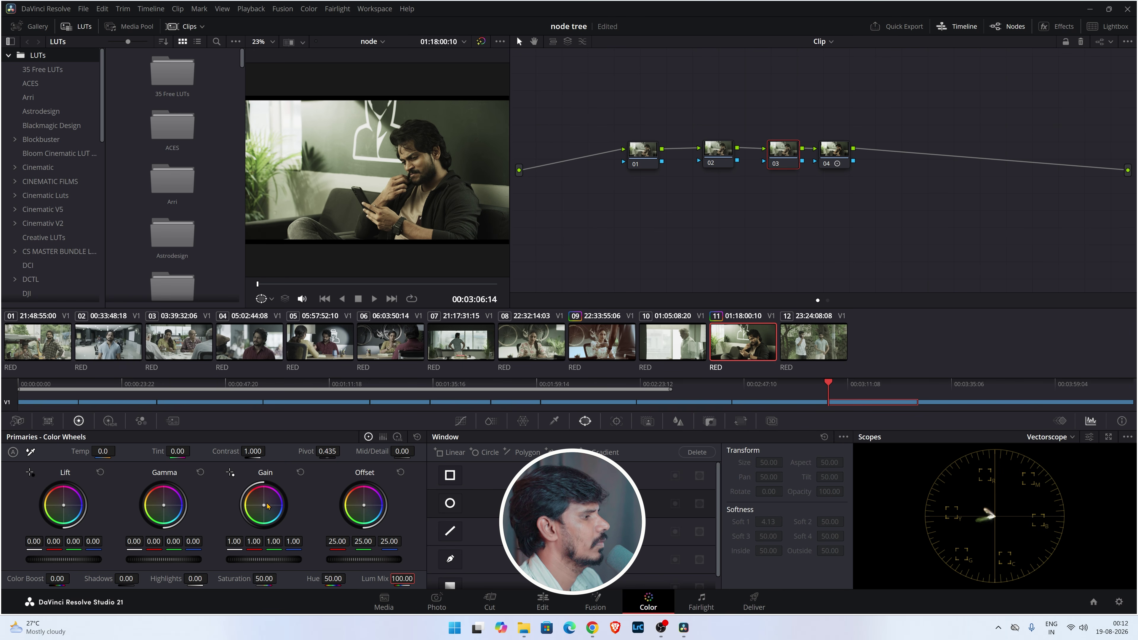
drag(264, 507, 267, 507)
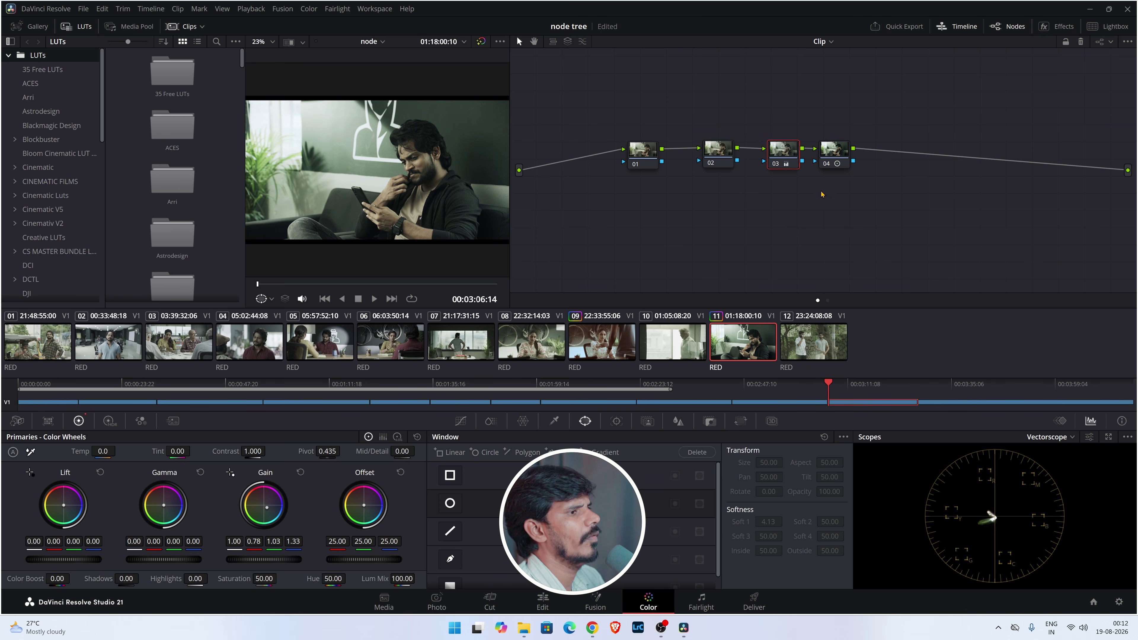
Raise node 02's overall Gain to about 1.15 and lower its overall Lift to about -0.03.
click(722, 152)
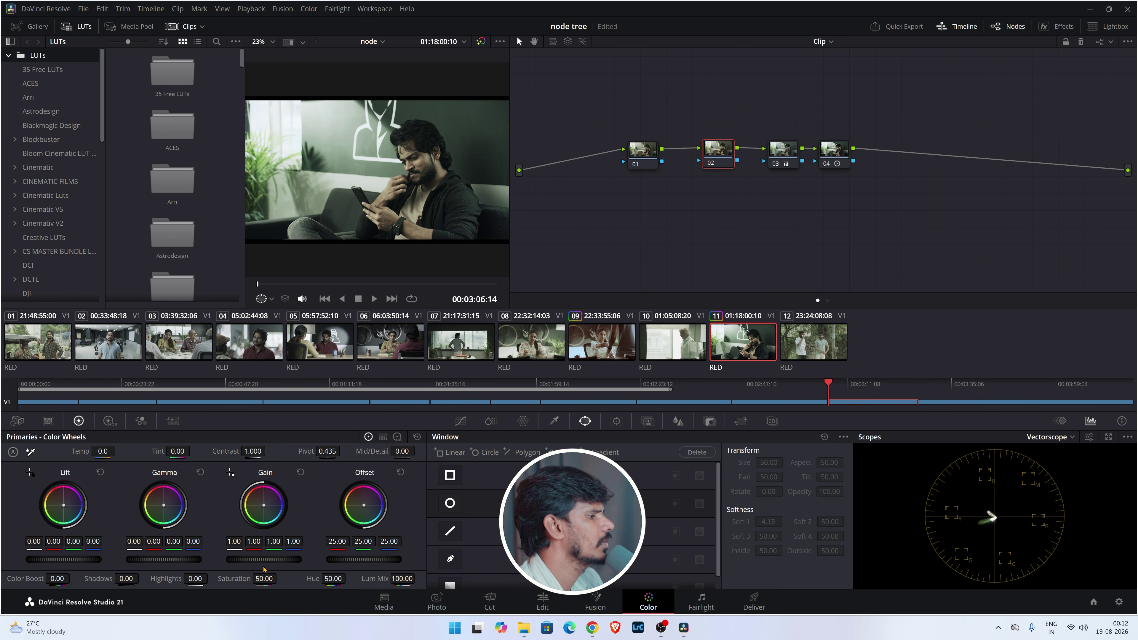
drag(266, 559, 276, 559)
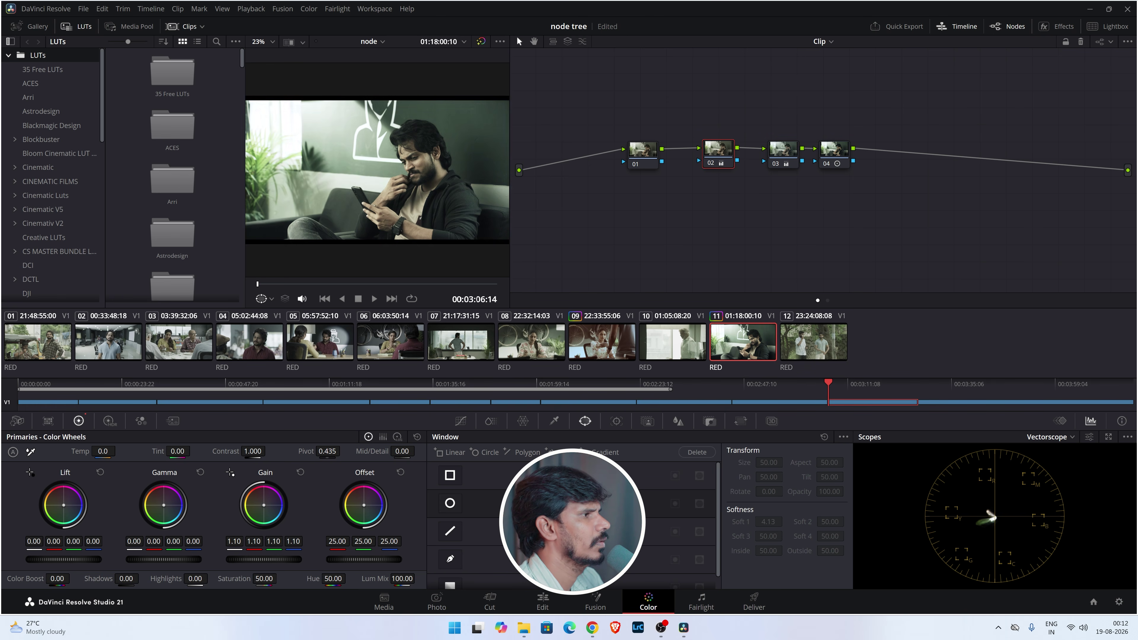
drag(78, 565, 61, 540)
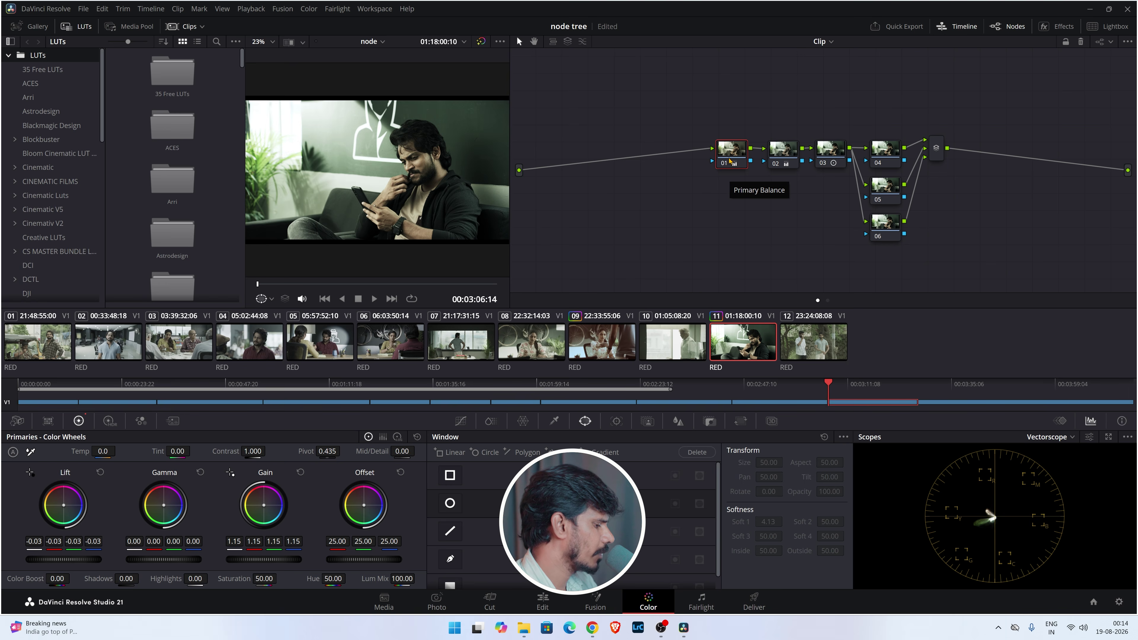
Add a serial node before the Primary Balance node and look through the available node commands and their shortcuts.
key(shift+s)
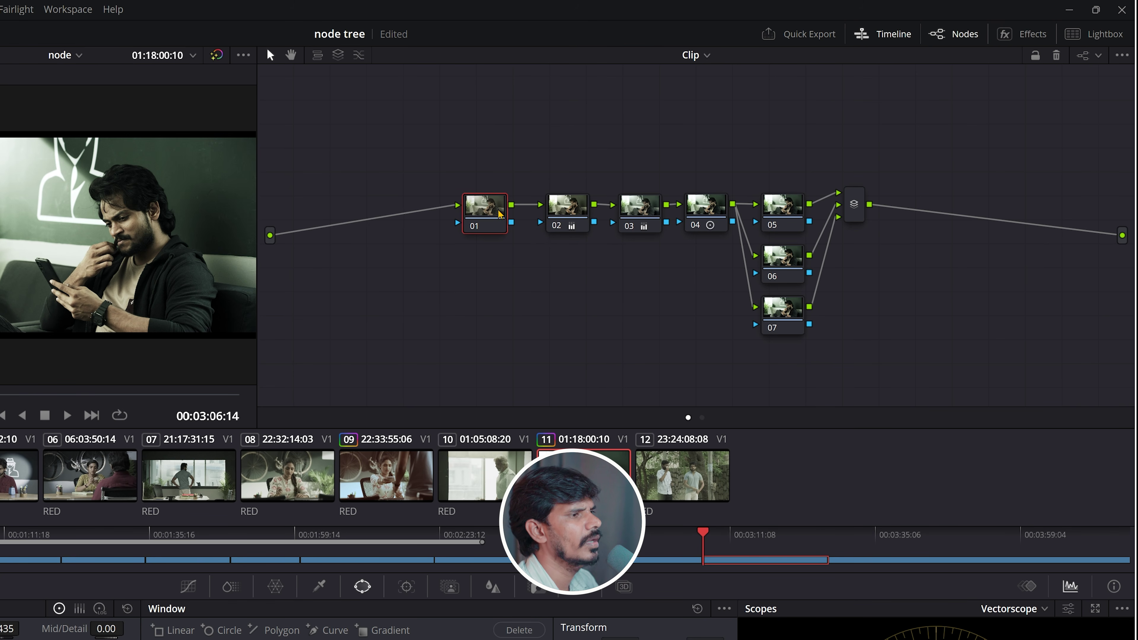
click(27, 9)
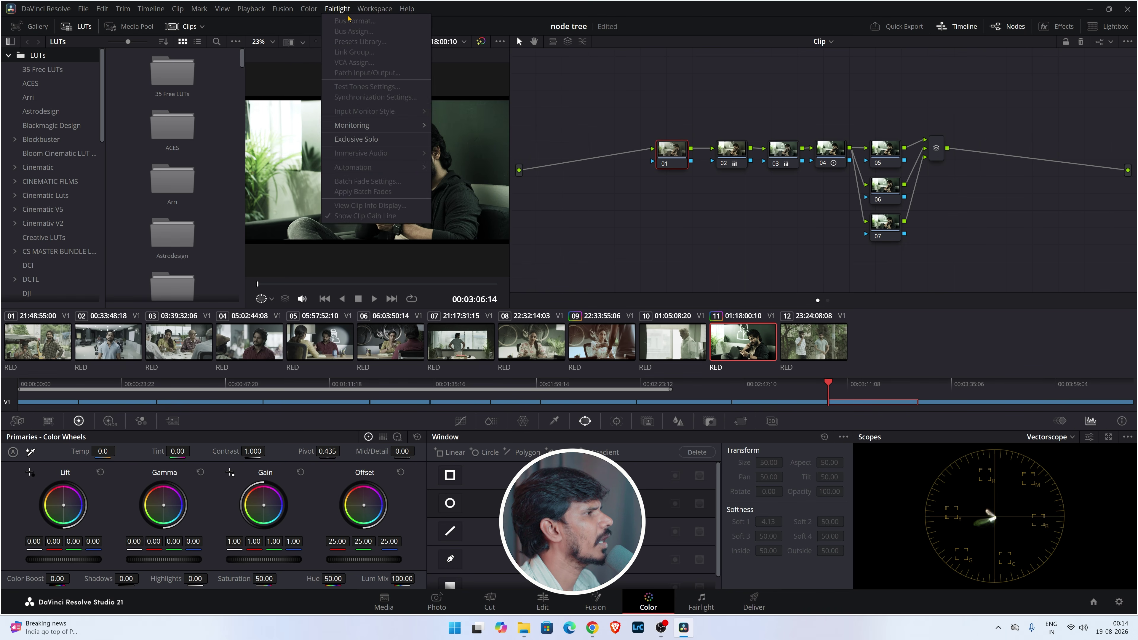
mouse_move(312, 10)
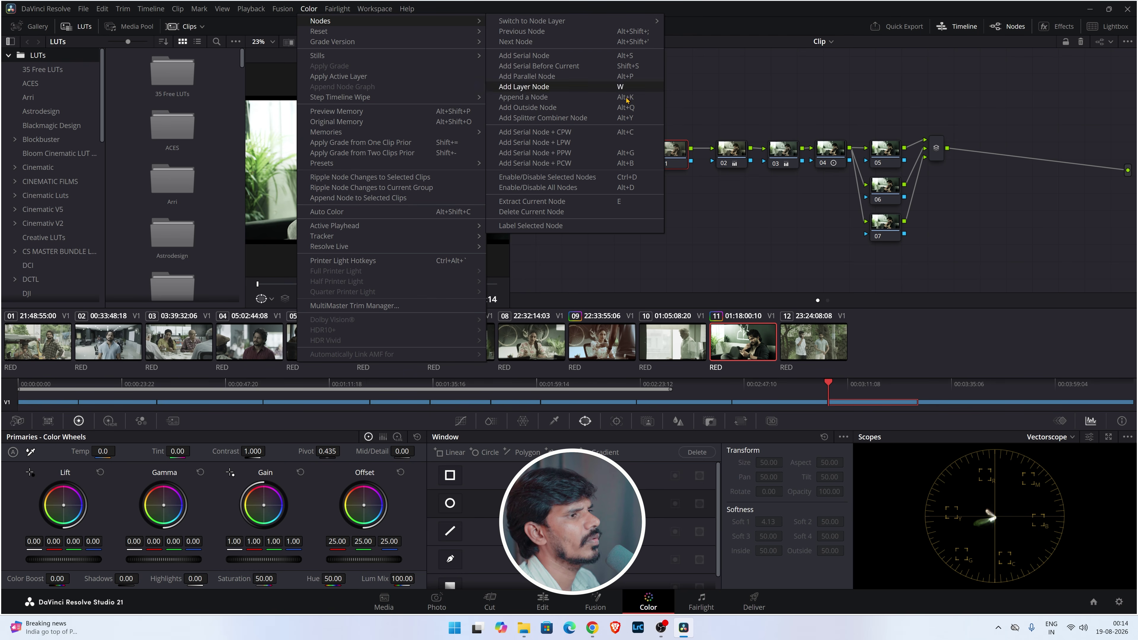
click(711, 98)
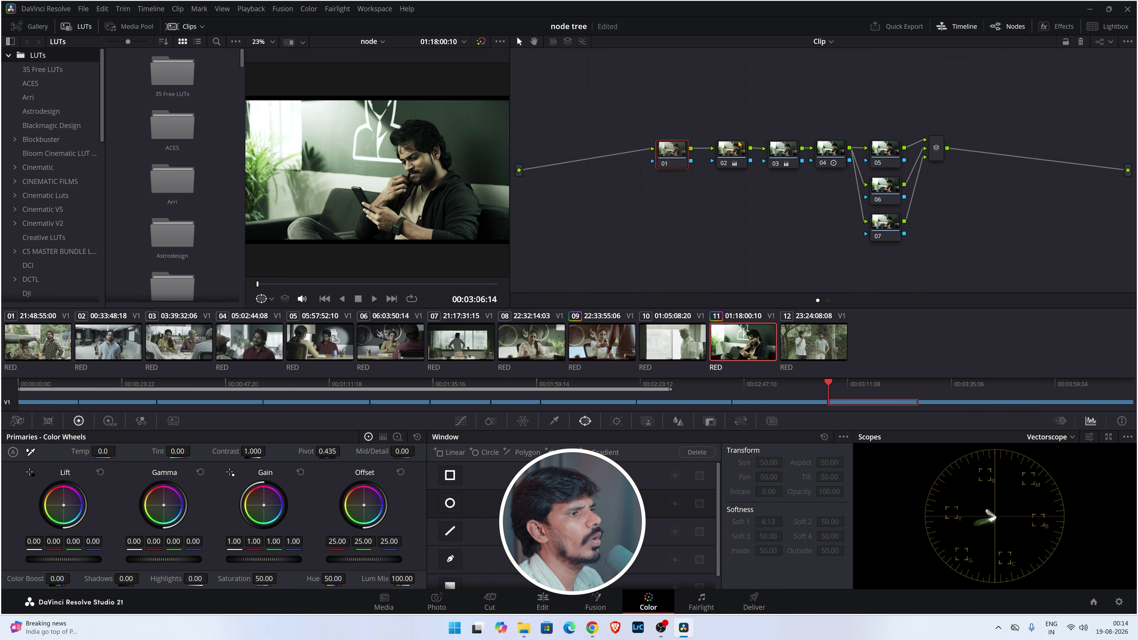
right_click(678, 150)
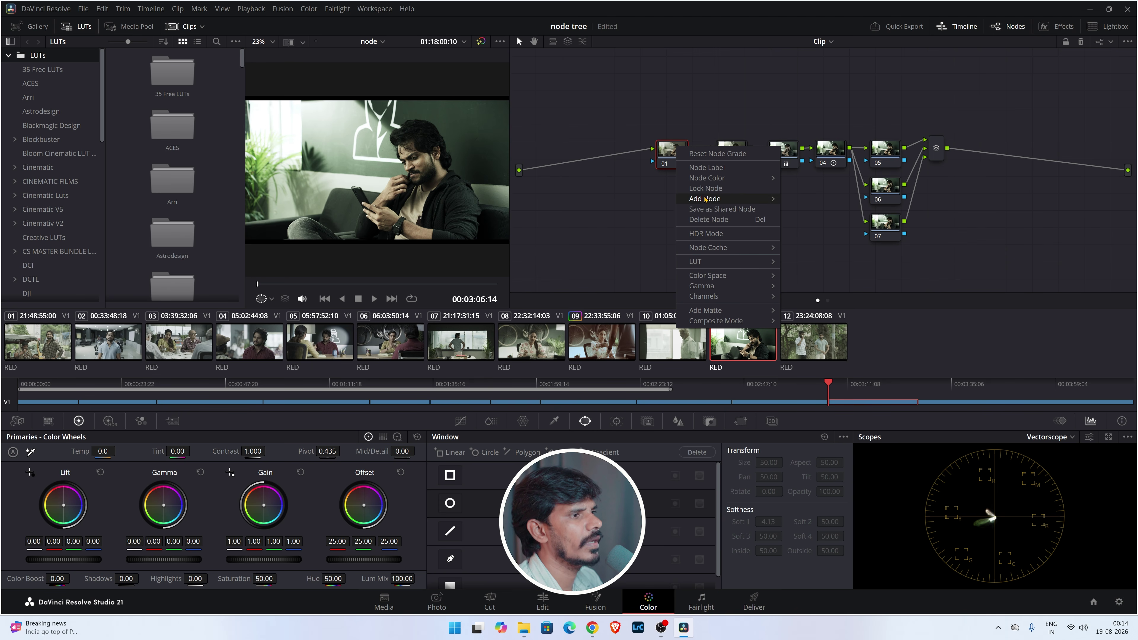
mouse_move(705, 199)
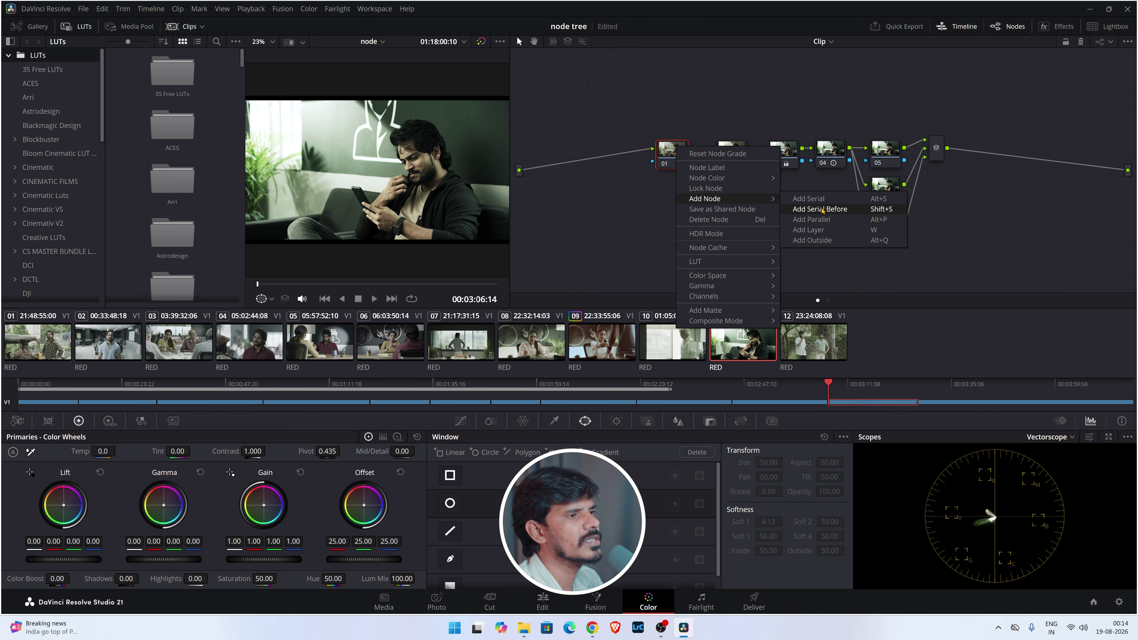
click(798, 172)
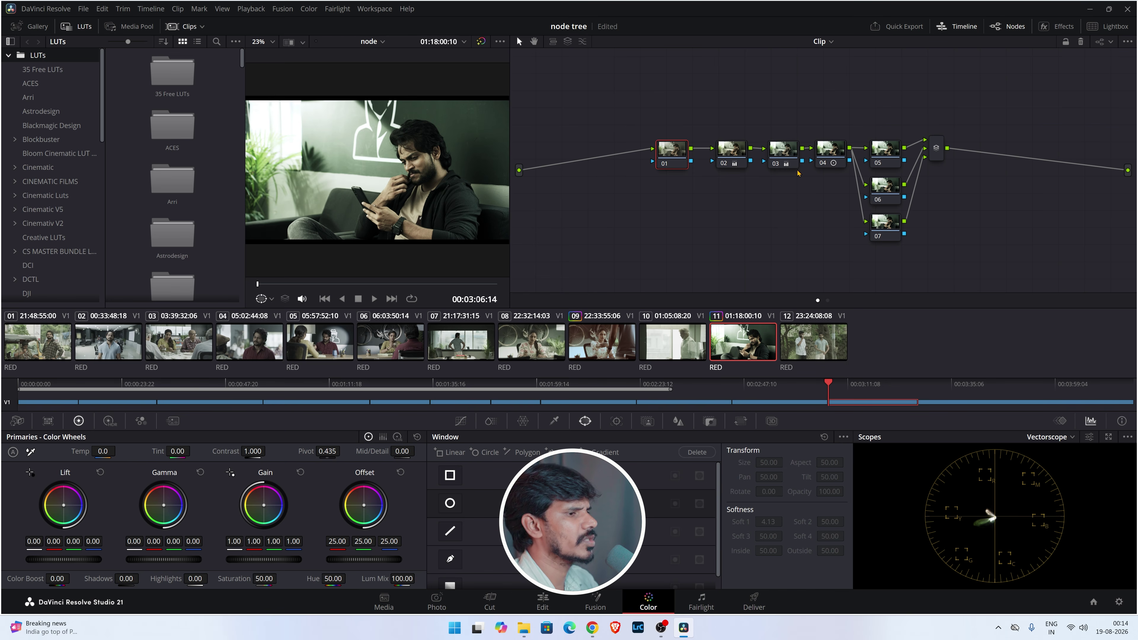
right_click(676, 164)
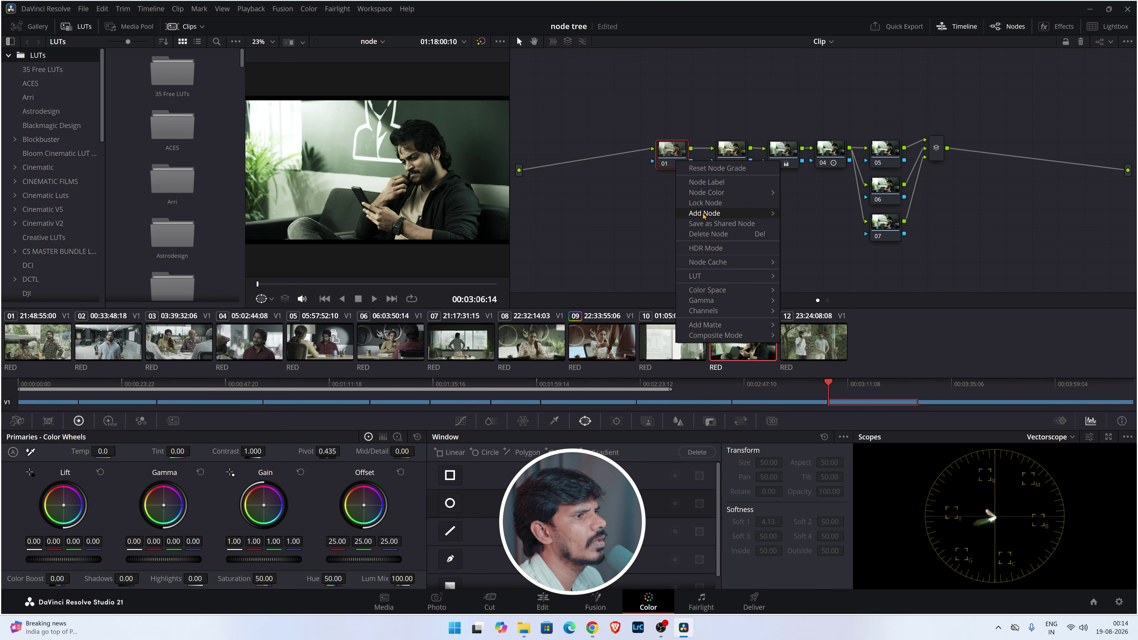
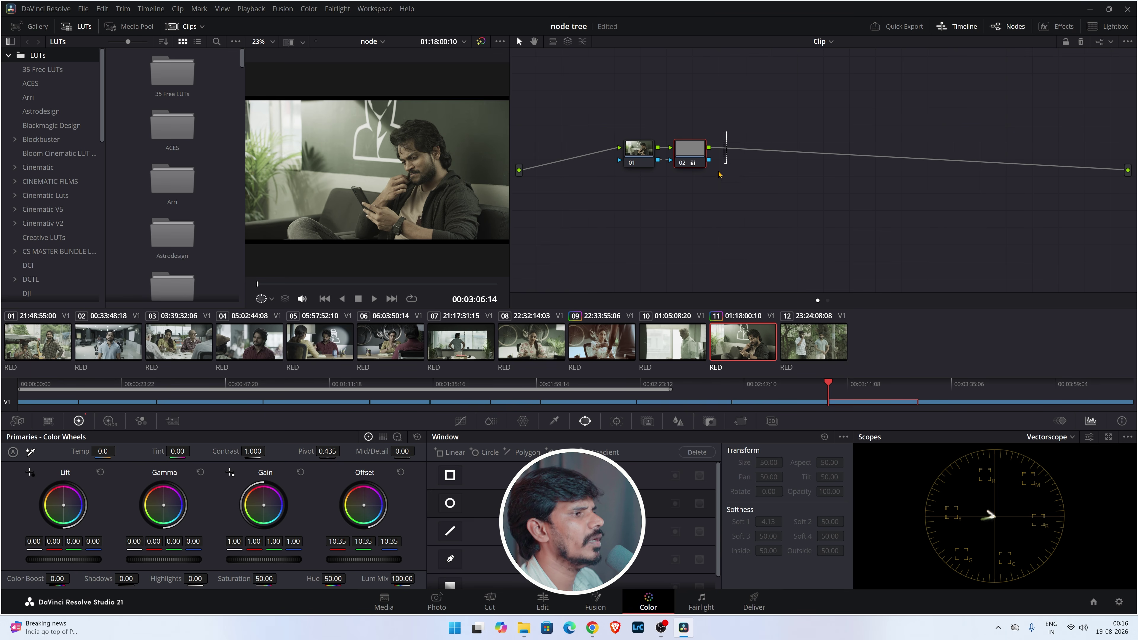
Delete node 02 and place a wide circle window on node 01, about size 56, aspect 79.13, pan 49.26 and tilt 51.75.
key(Delete)
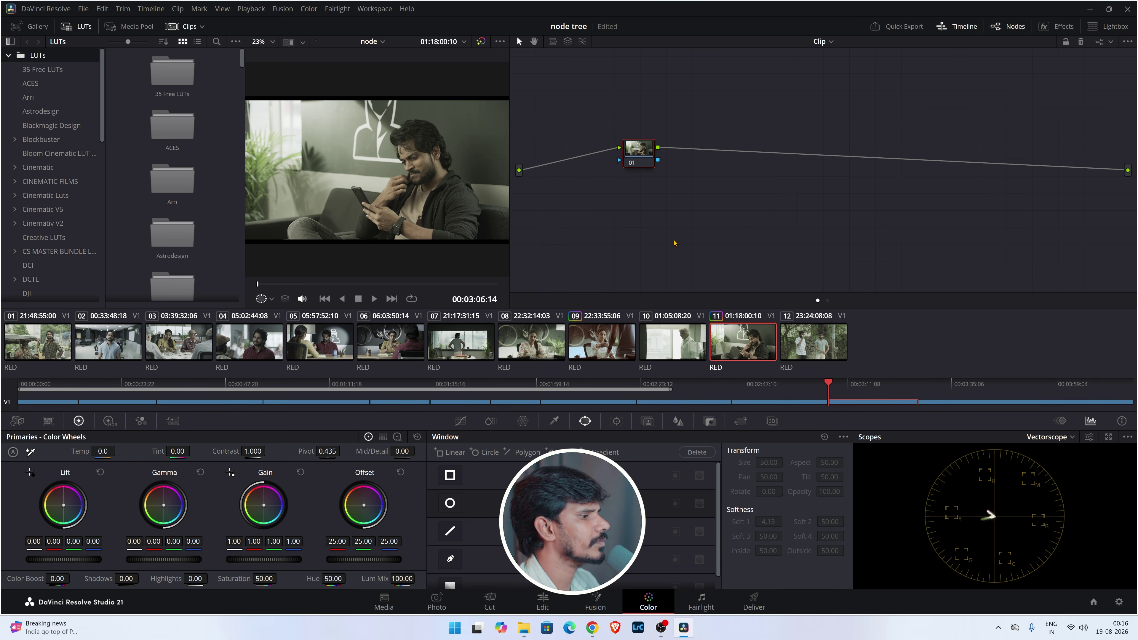
click(450, 503)
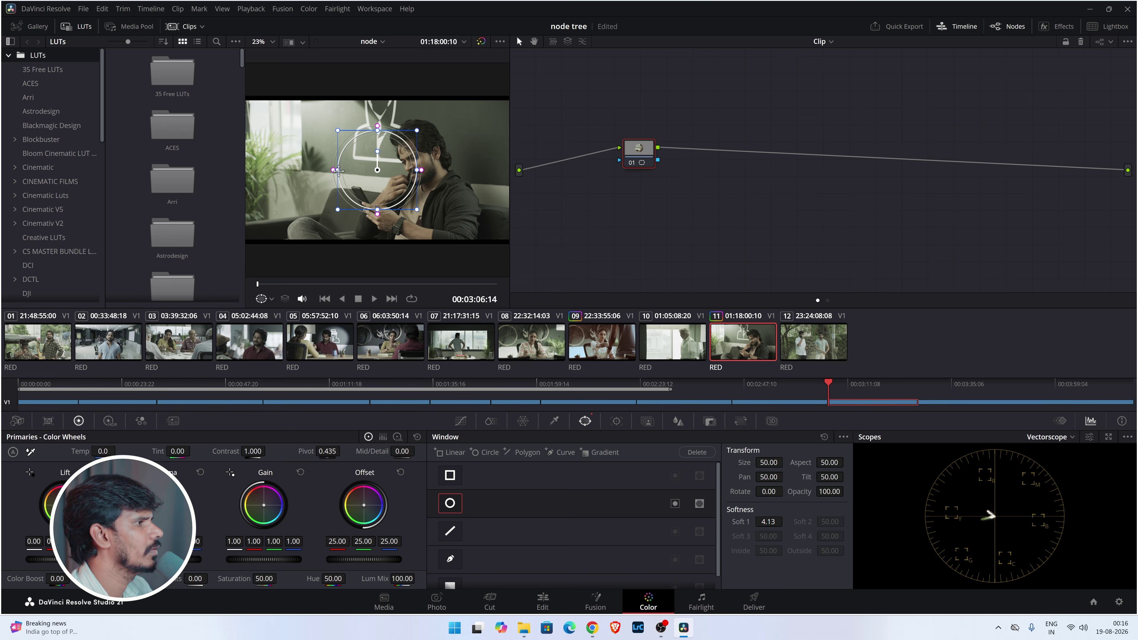
drag(336, 171, 245, 172)
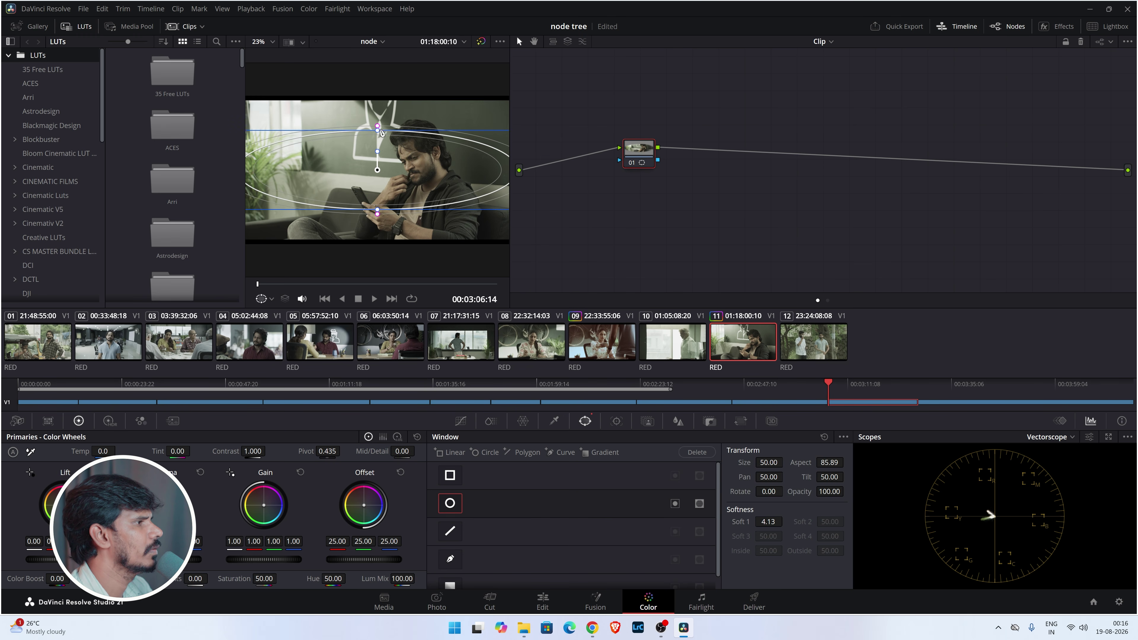
mouse_move(378, 133)
mouse_down()
mouse_move(376, 115)
mouse_move(373, 124)
mouse_up()
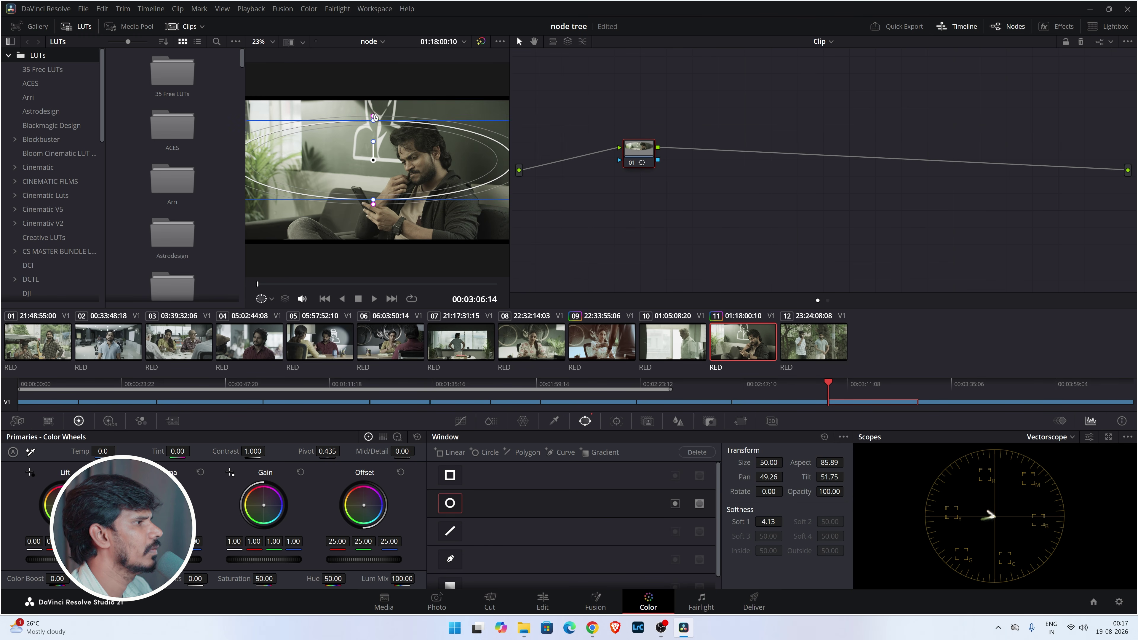
right_click(643, 146)
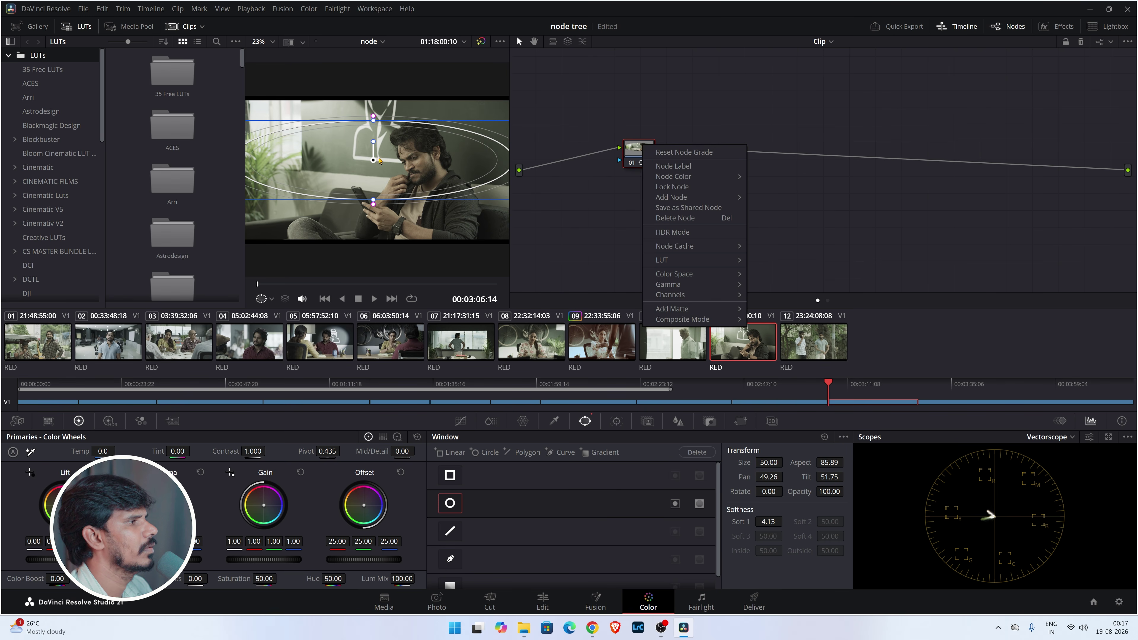
click(584, 245)
drag(374, 201, 374, 234)
drag(373, 87, 374, 104)
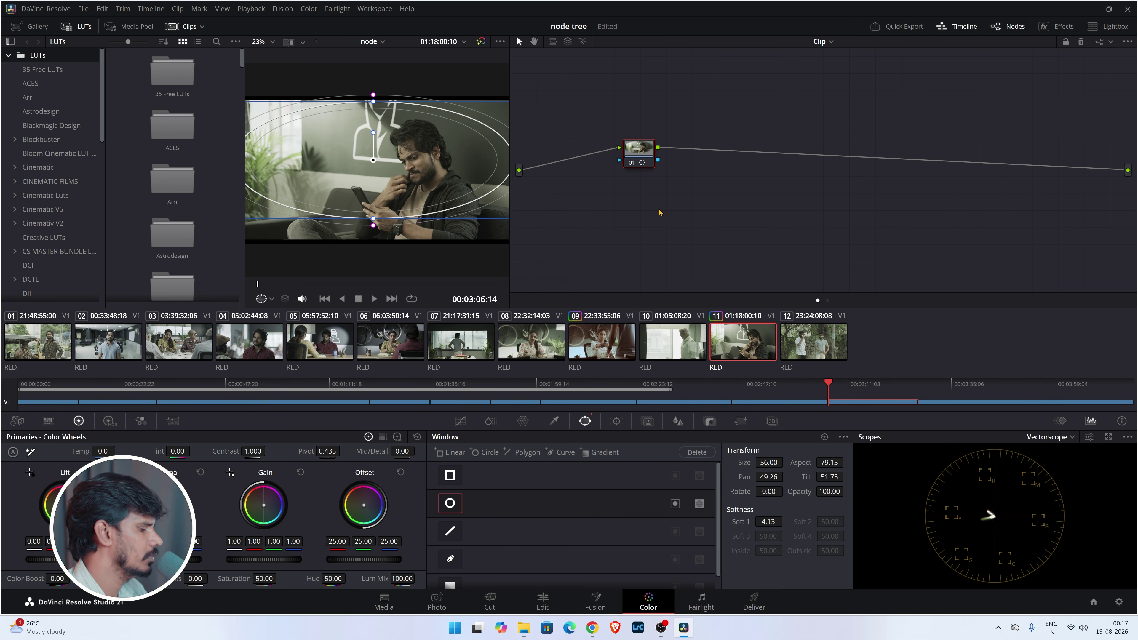
Add an outside node after node 01 and shift node 01's Gain balance to about red 1.54, green 0.86, blue 0.84.
key(alt+s)
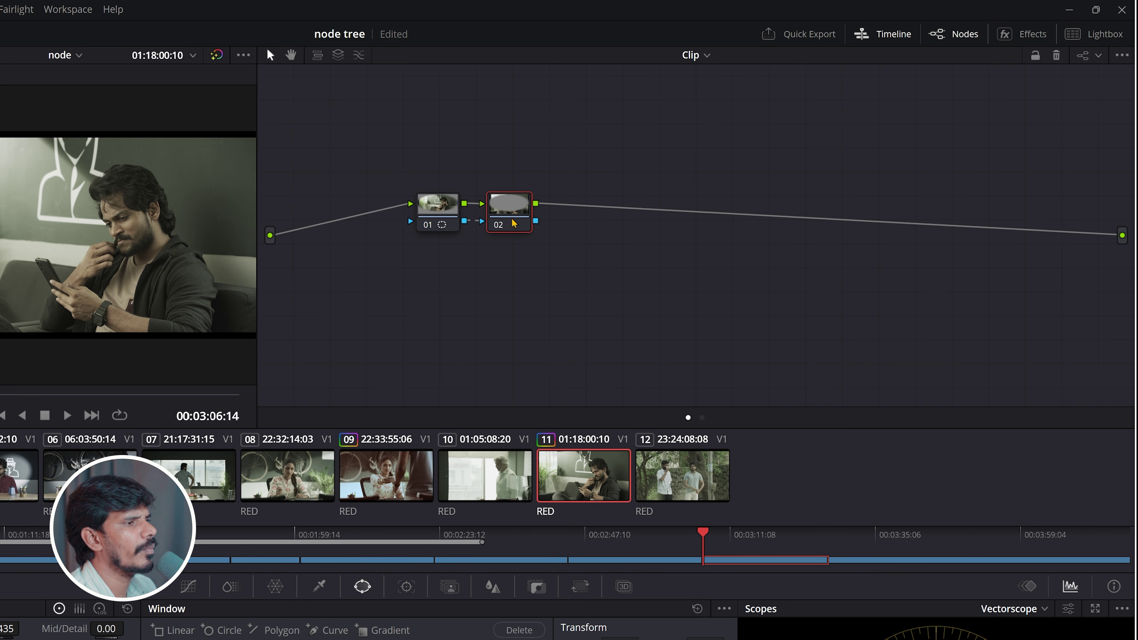
click(441, 219)
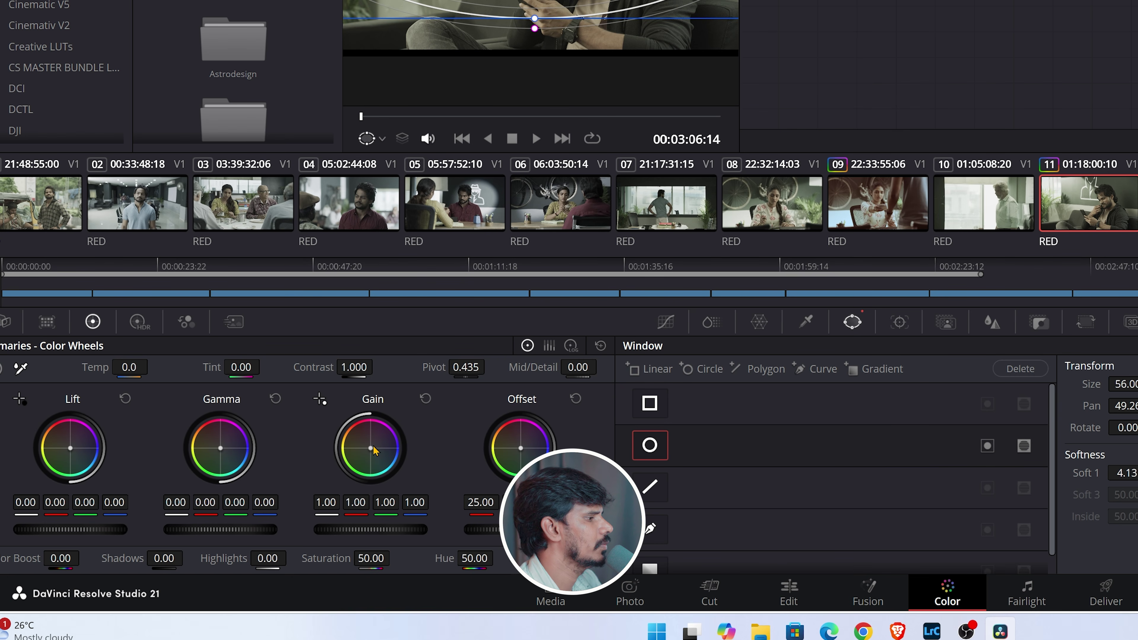
drag(372, 453, 368, 439)
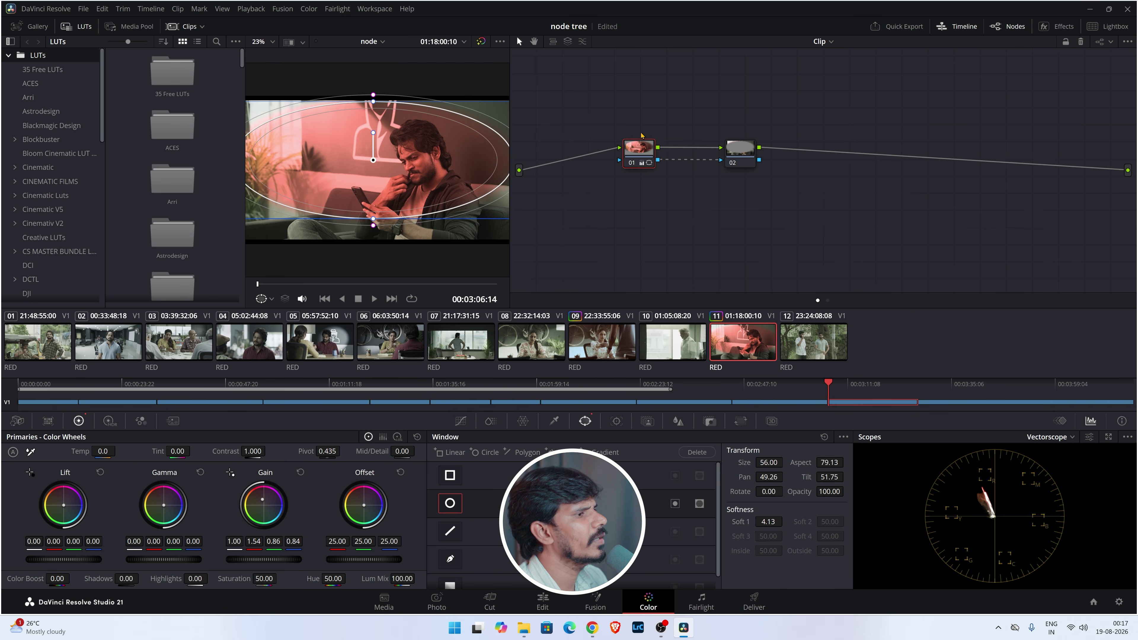
key(ctrl+f)
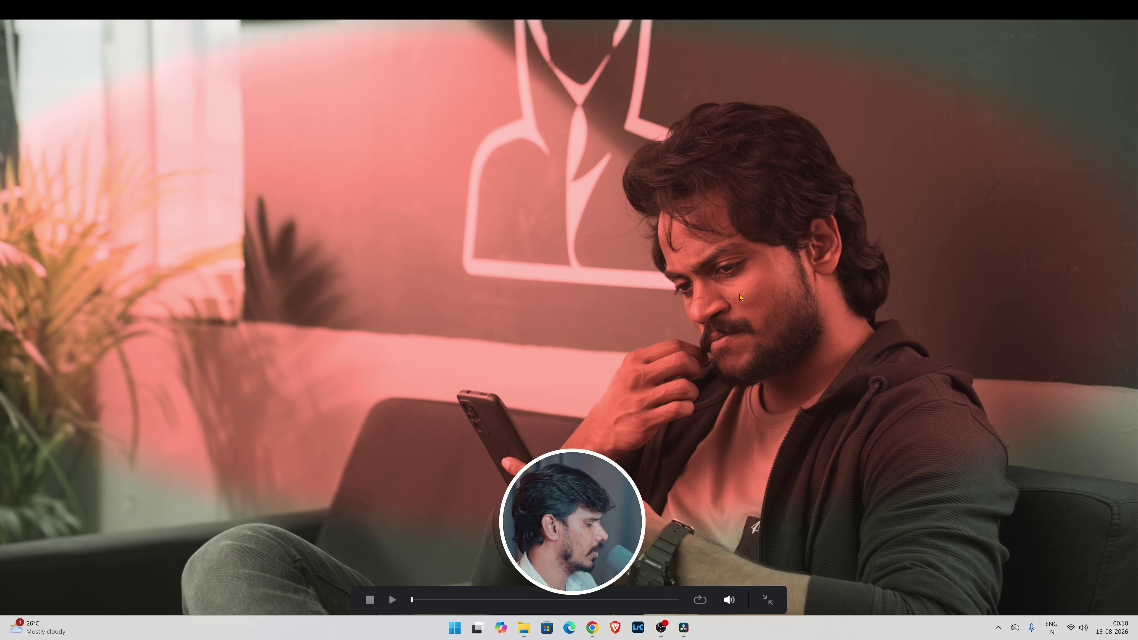
key(shift+d)
key(shift+d)
key(ctrl+f)
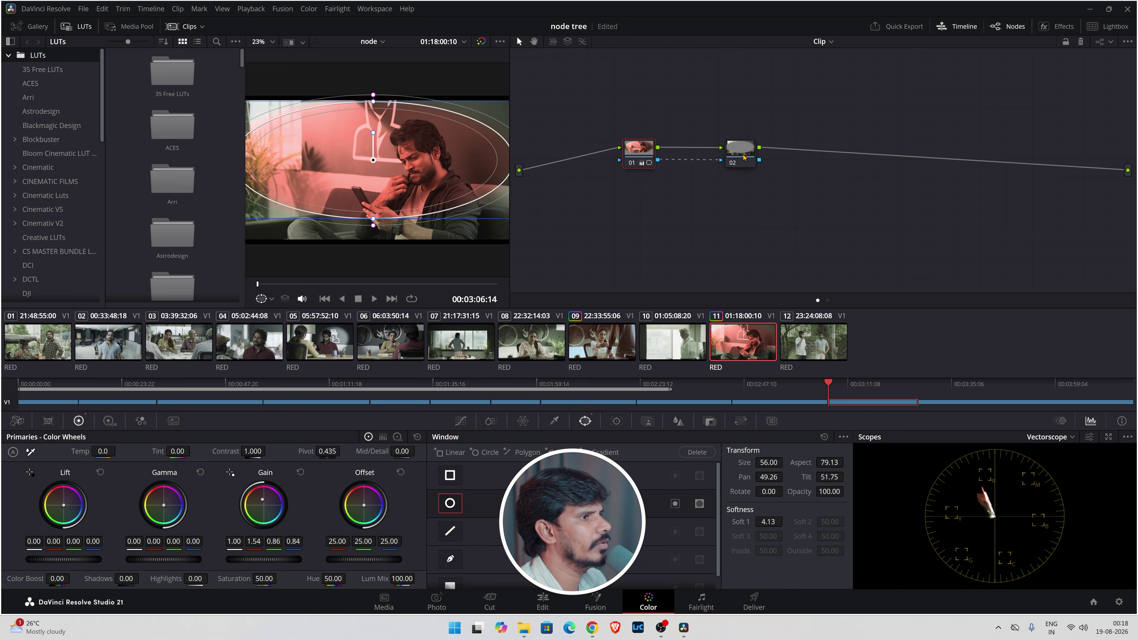
Shift node 02's Offset balance toward blue, to about red 15.42, green 25.30, blue 45.74.
click(741, 153)
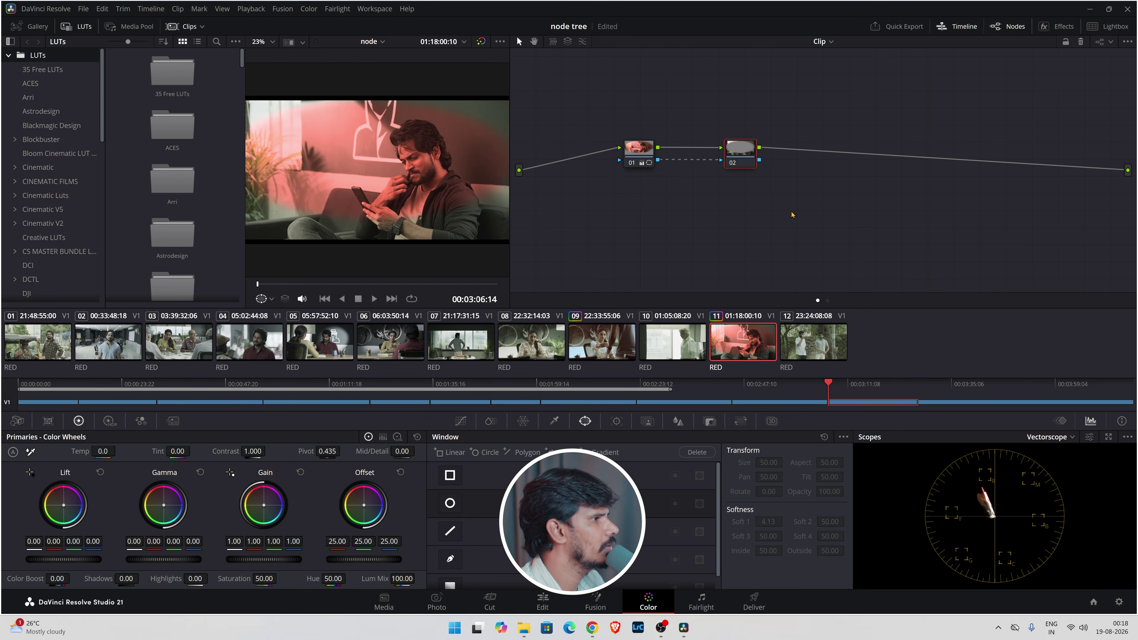
key(ctrl+f)
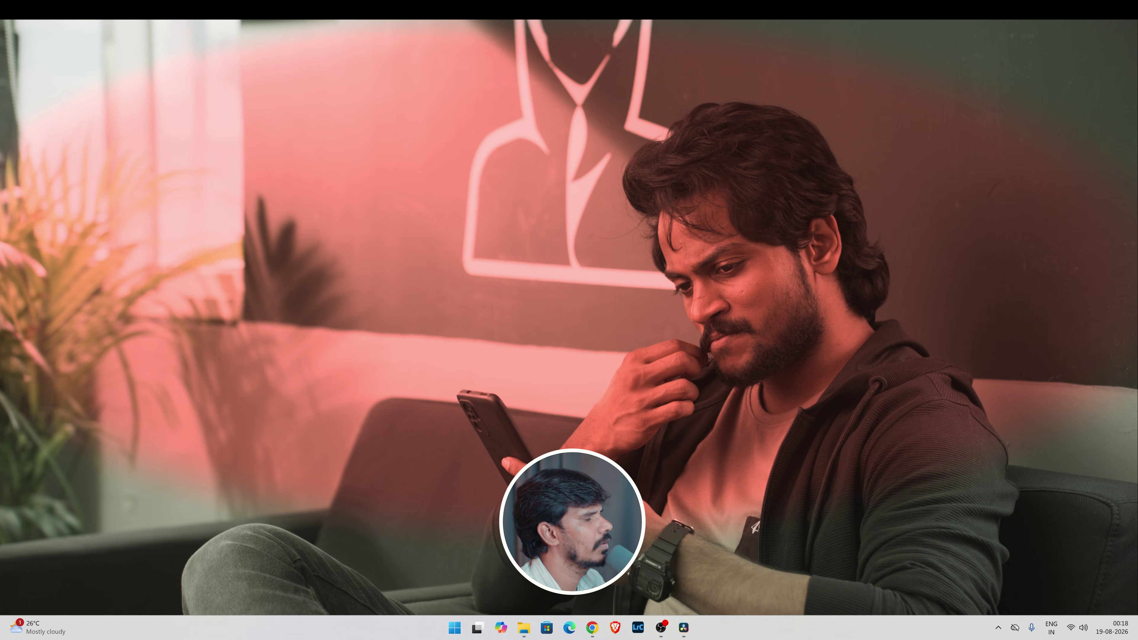
key(ctrl+f)
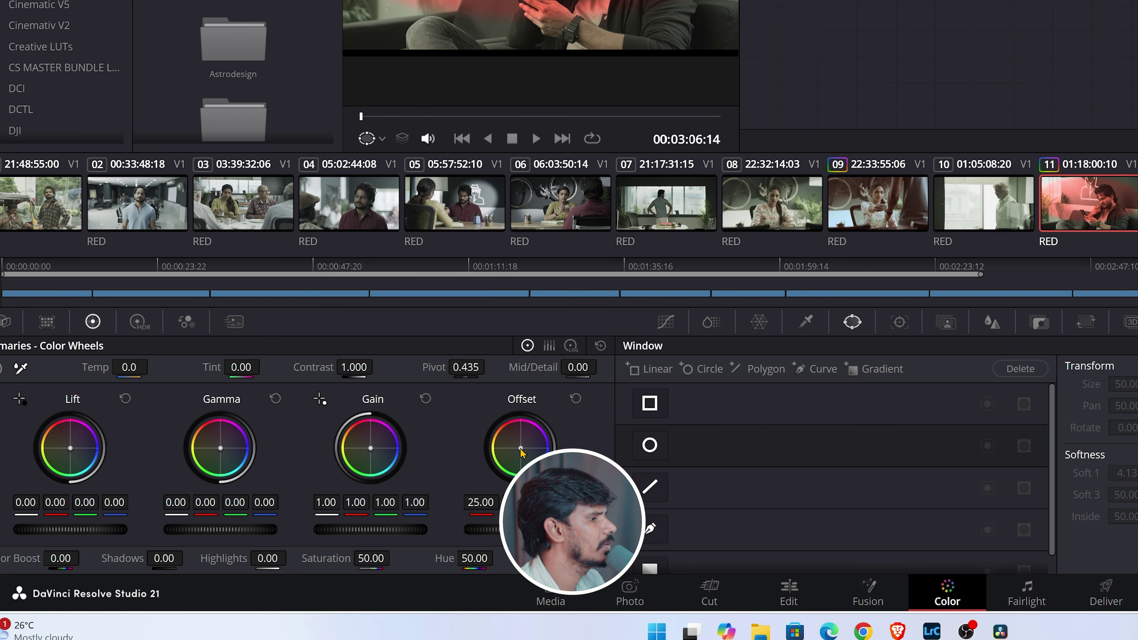
drag(521, 449, 533, 453)
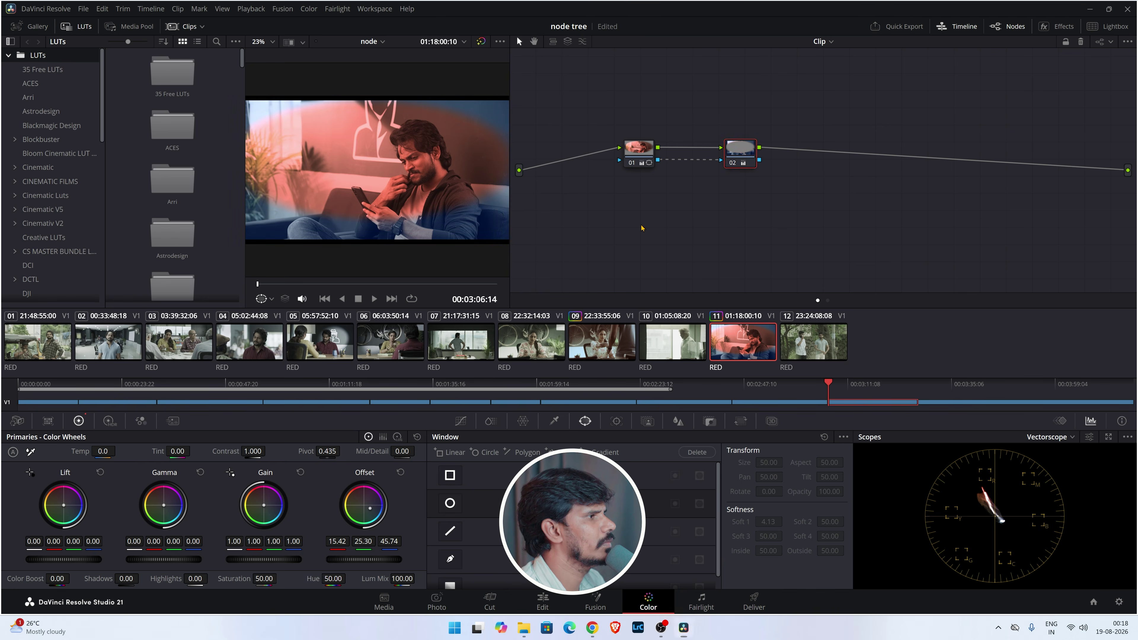
key(ctrl+f)
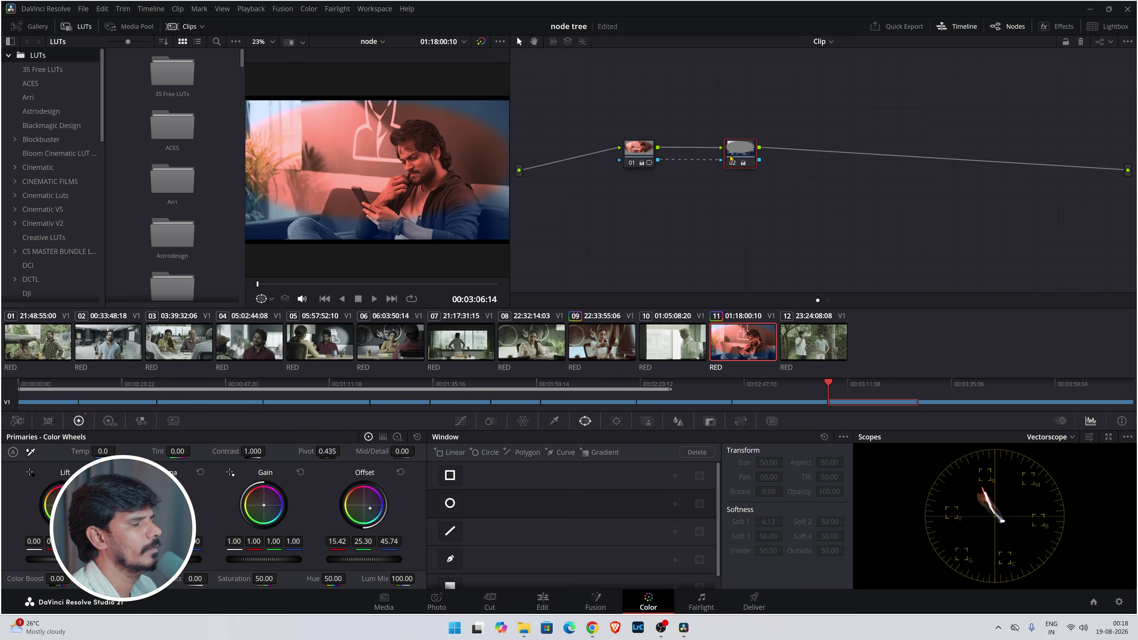
Delete node 02 and invert node 01's circle window, reshaping it to about size 54.19, aspect 81.16, pan 50.37 and tilt 50.55.
drag(702, 131, 786, 209)
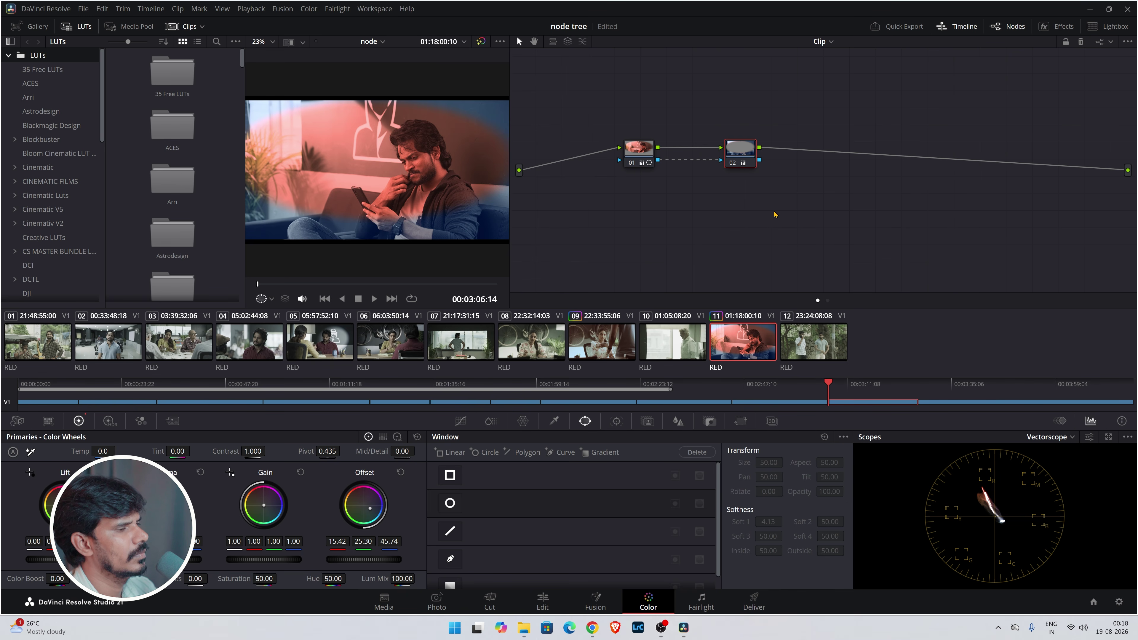
key(Delete)
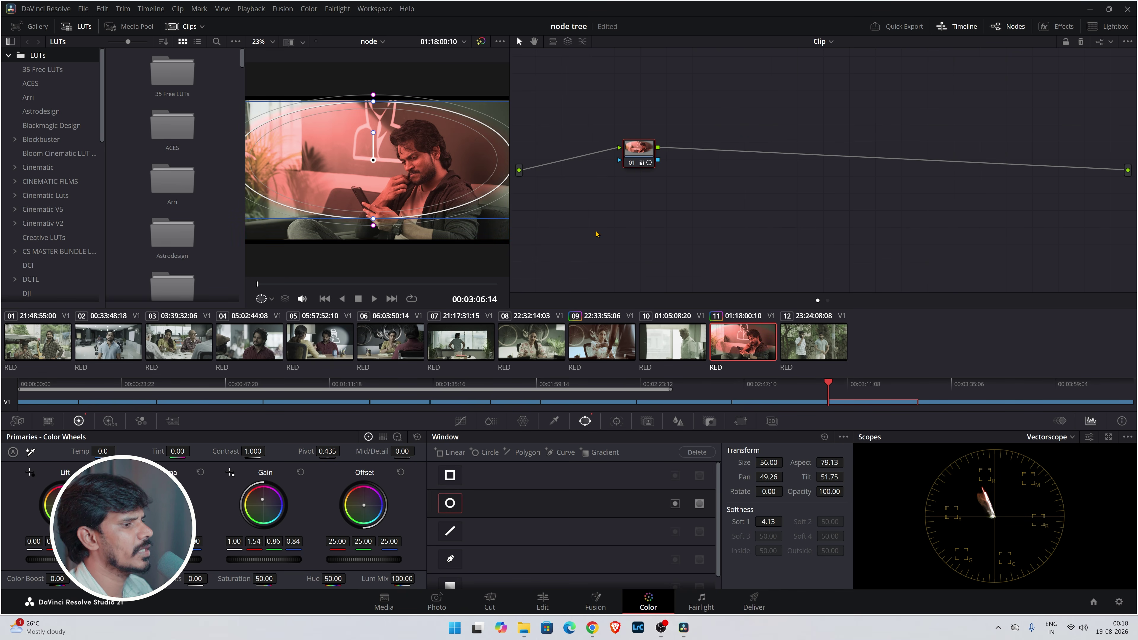
click(674, 504)
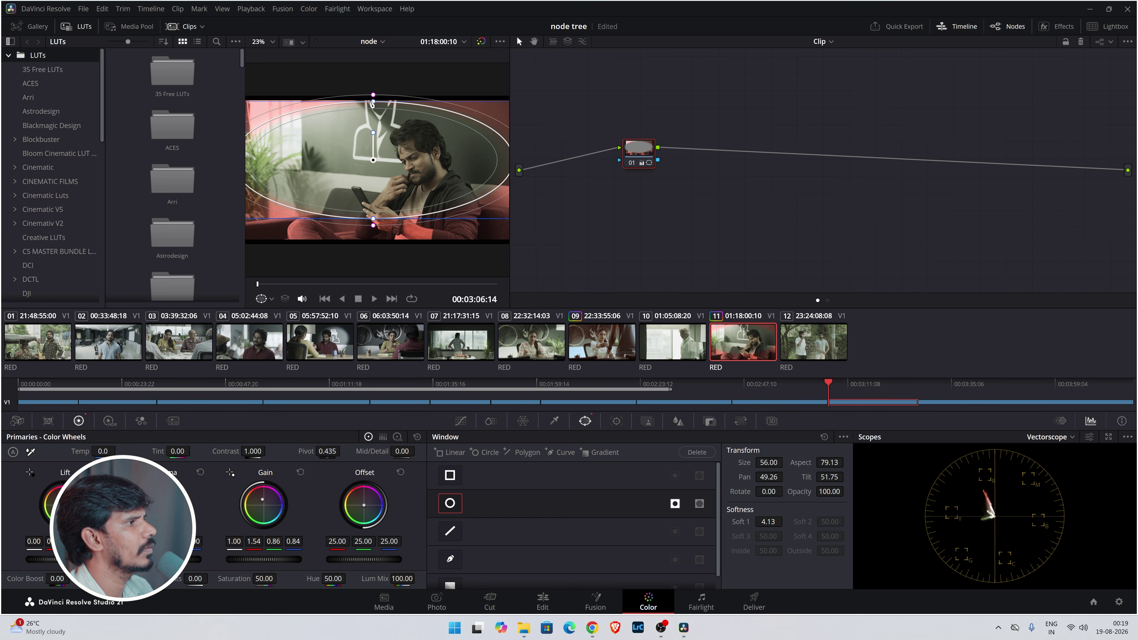
drag(373, 96, 372, 108)
drag(388, 163, 394, 170)
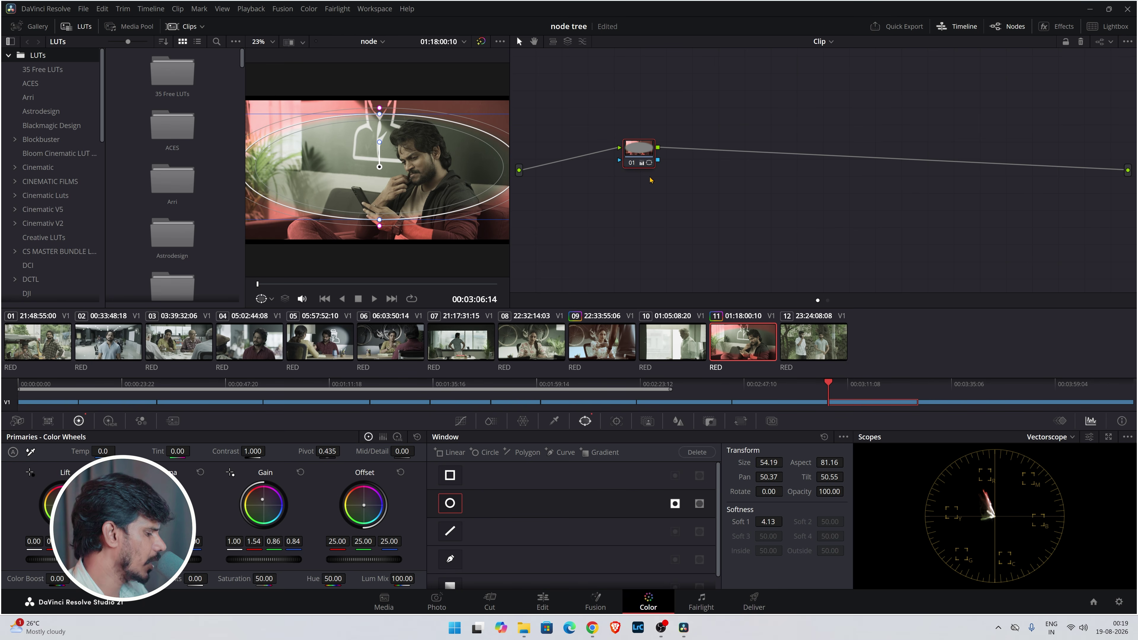
Add a node after node 01 that takes its window as an external key, and compare the image with node 02 off and on.
key(alt+s)
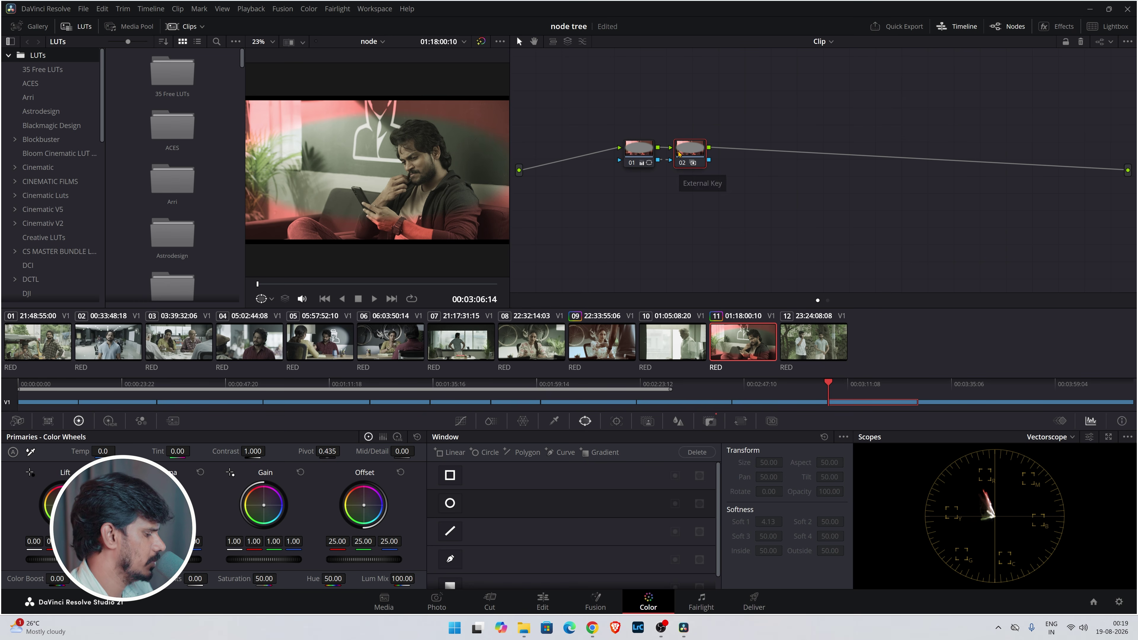
key(ctrl+f)
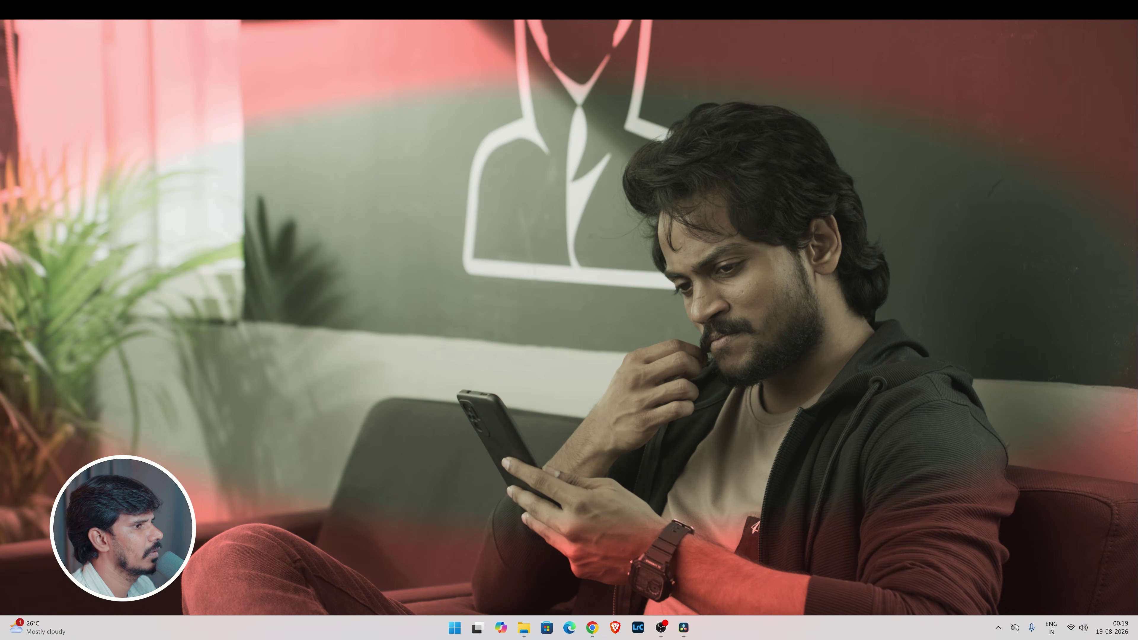
key(Escape)
click(639, 149)
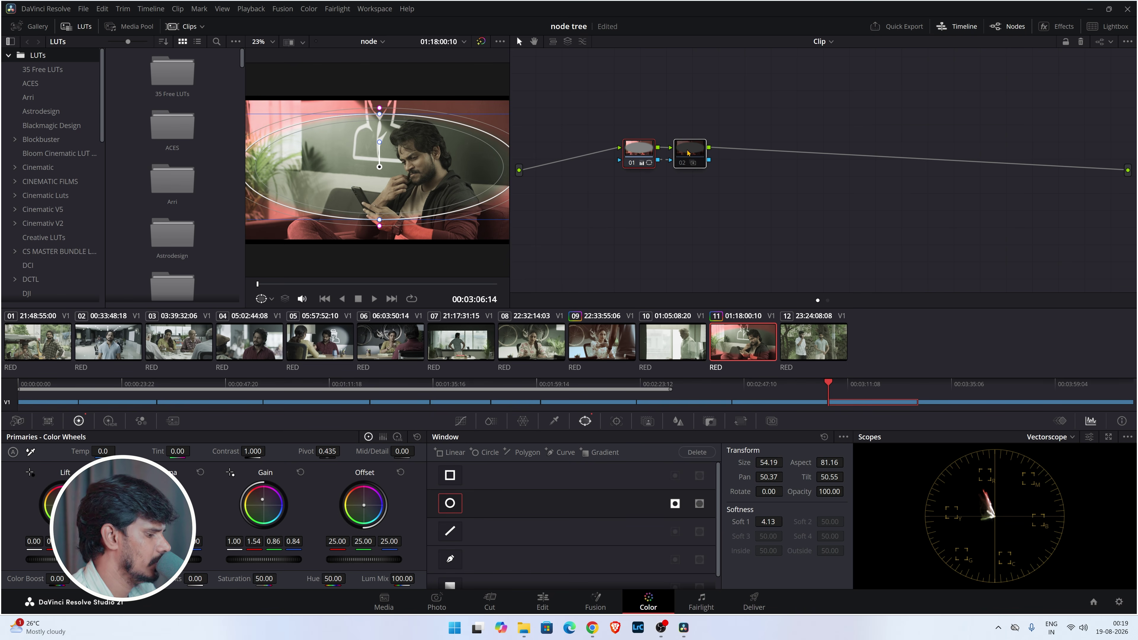
key(ctrl+d)
key(ctrl+d)
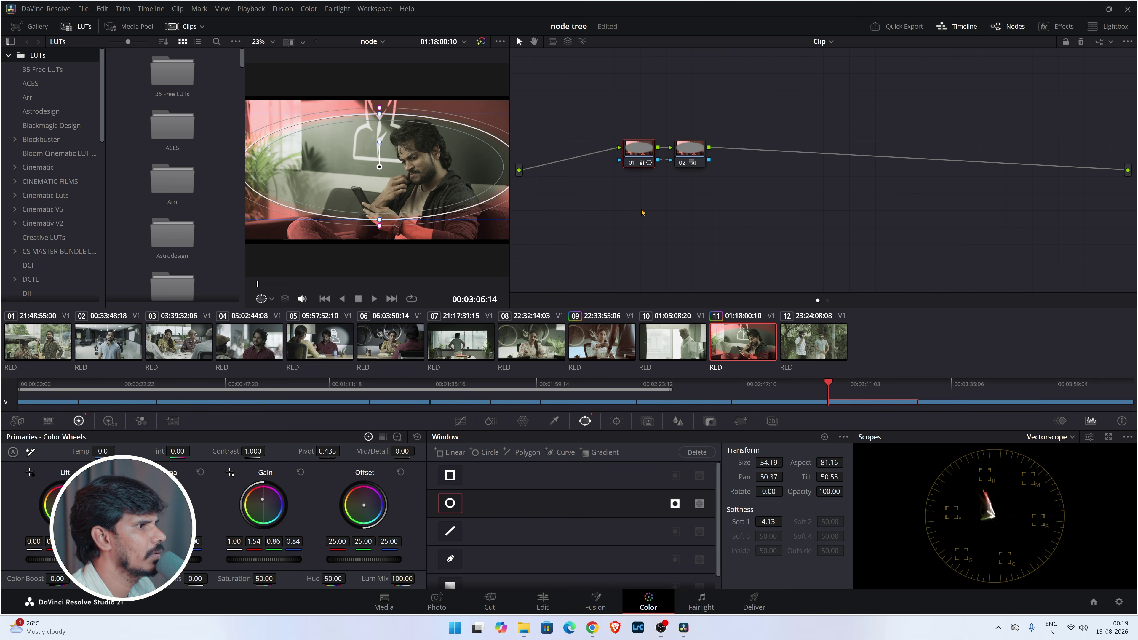
click(682, 163)
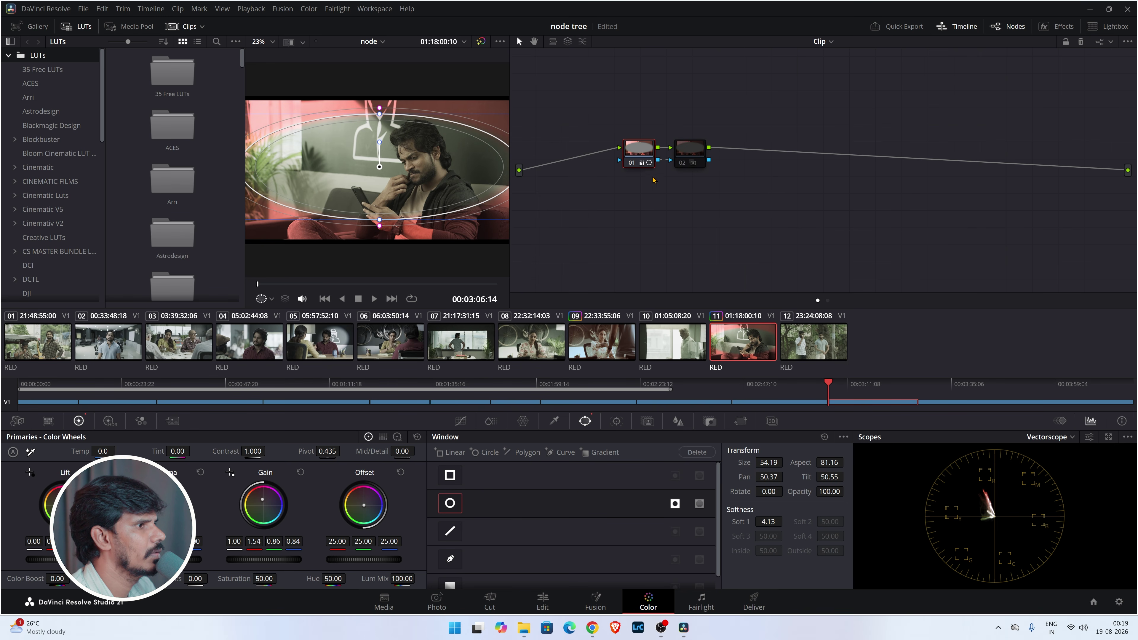
click(681, 163)
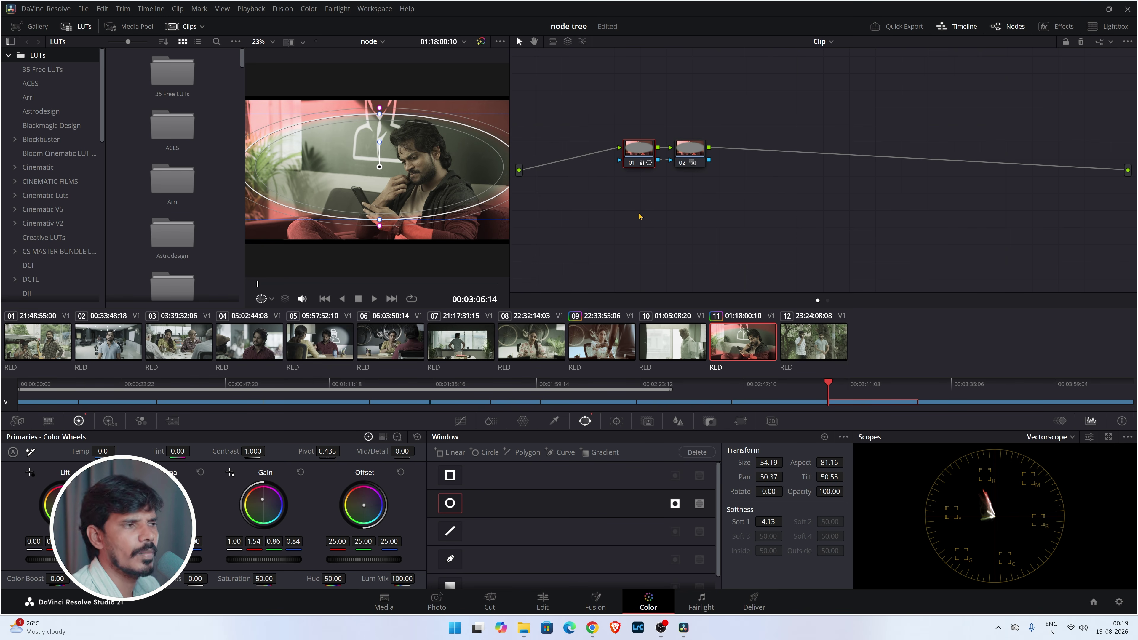
Add an outside node after node 02.
drag(664, 117, 716, 182)
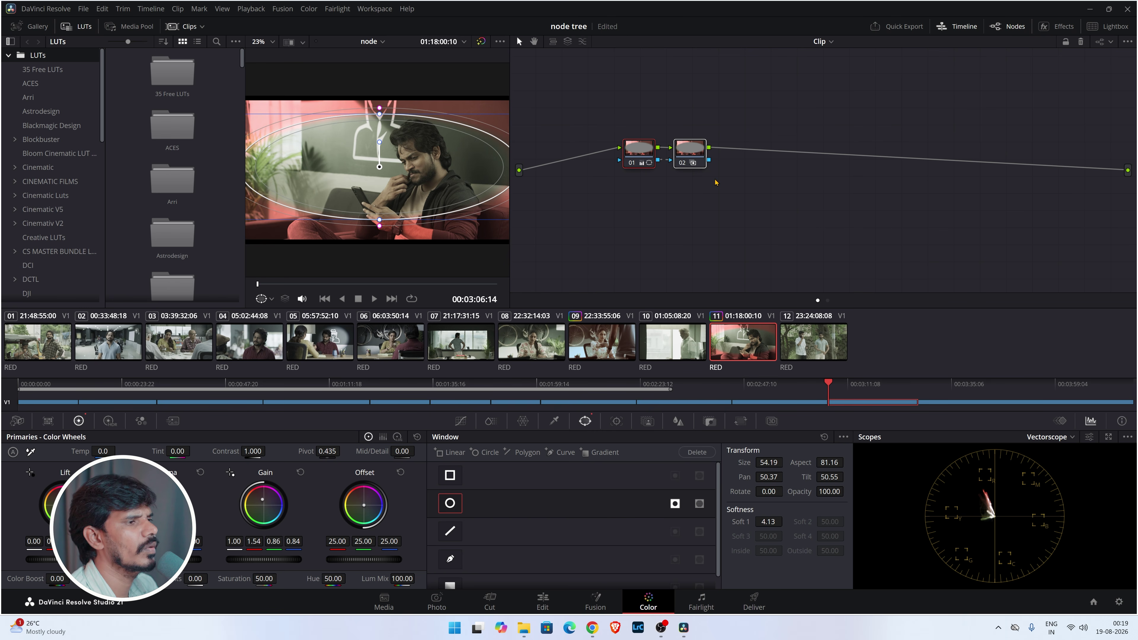
right_click(692, 149)
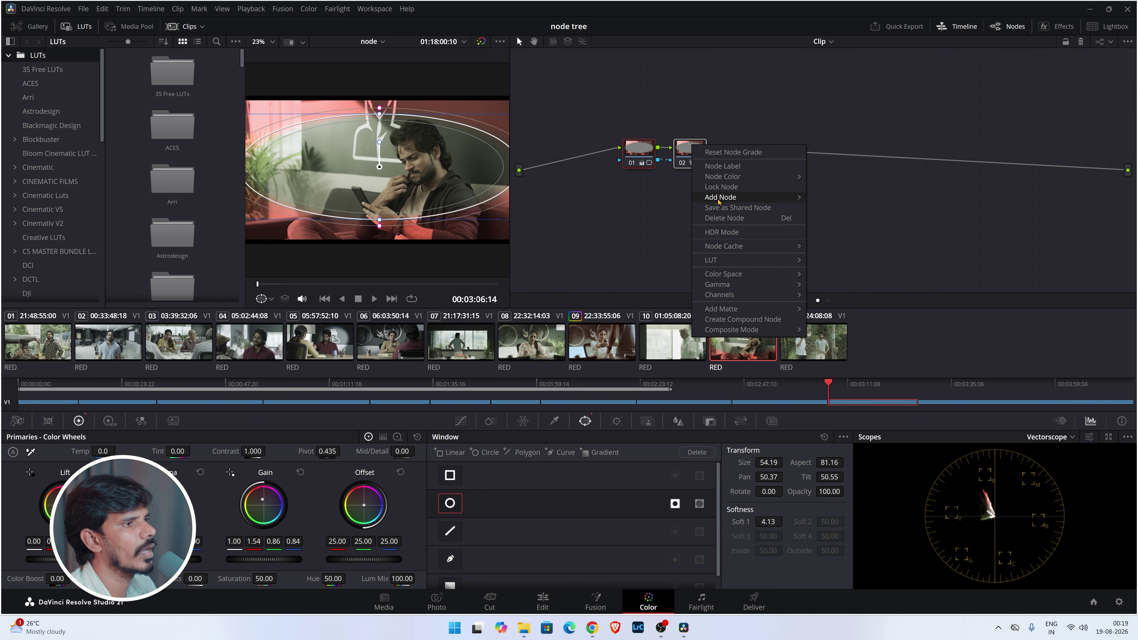
mouse_move(734, 197)
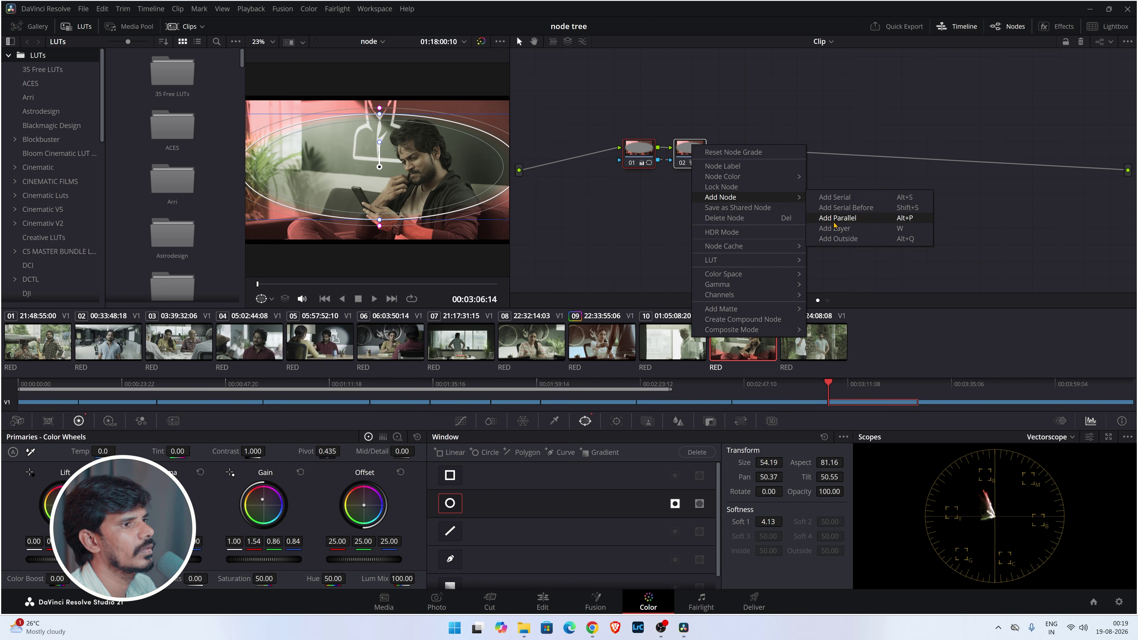
click(838, 239)
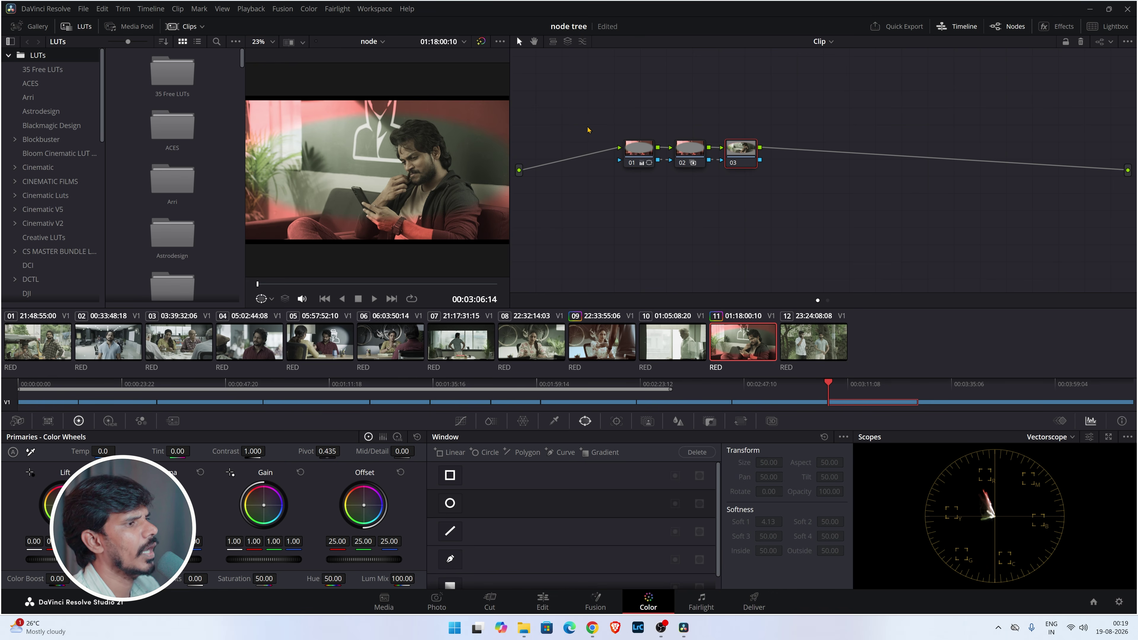
View the graded clip full screen and return to the normal workspace.
drag(613, 132, 715, 201)
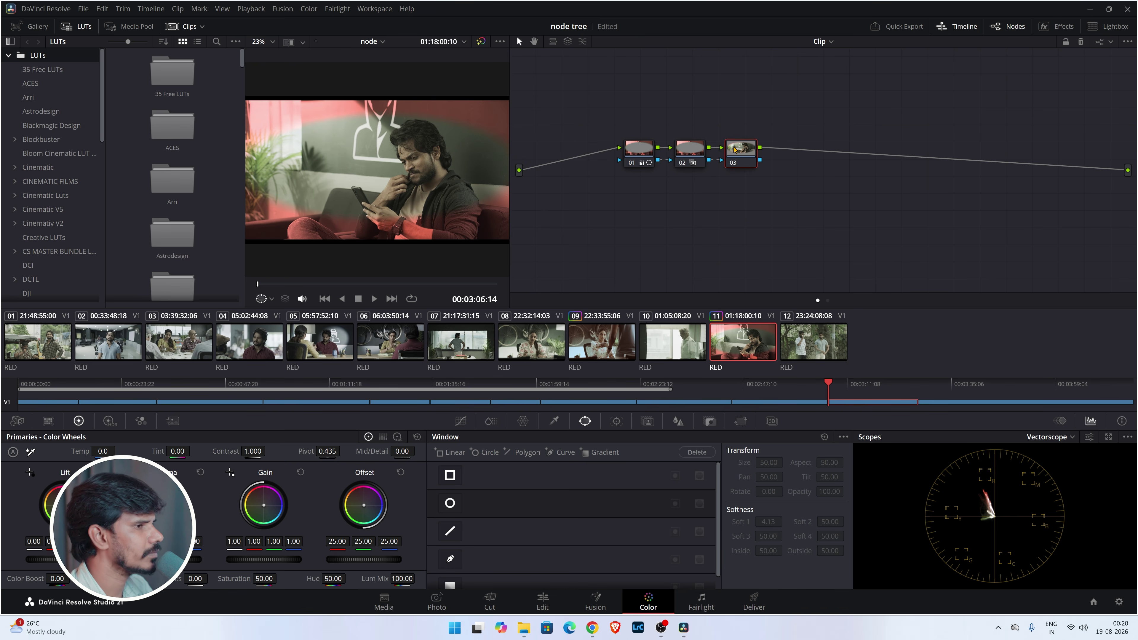
key(ctrl+f)
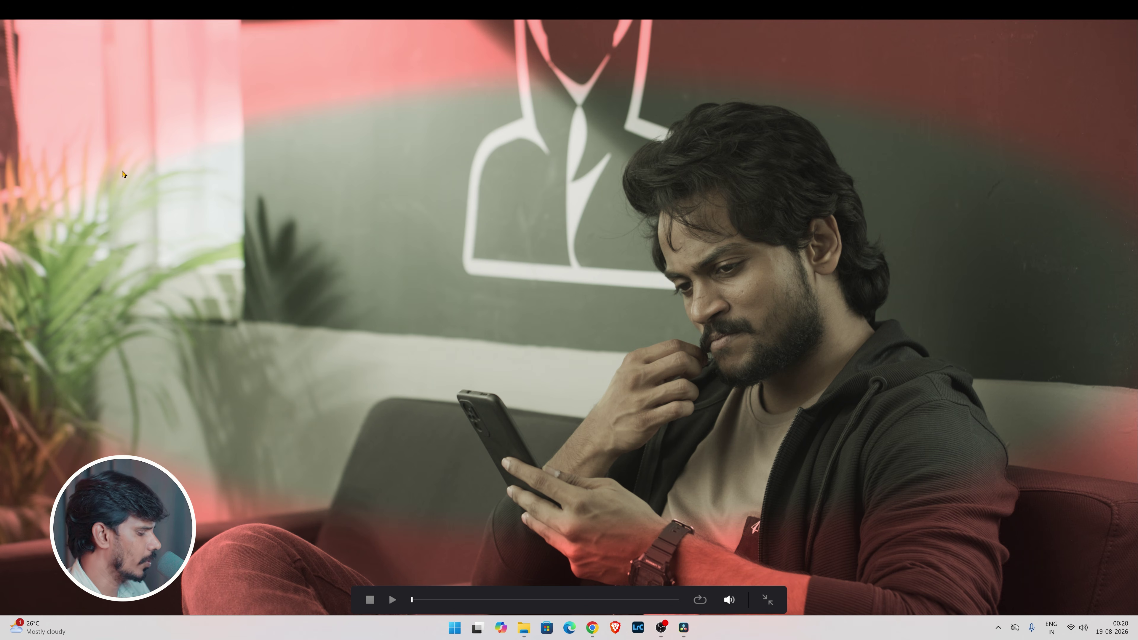
key(Escape)
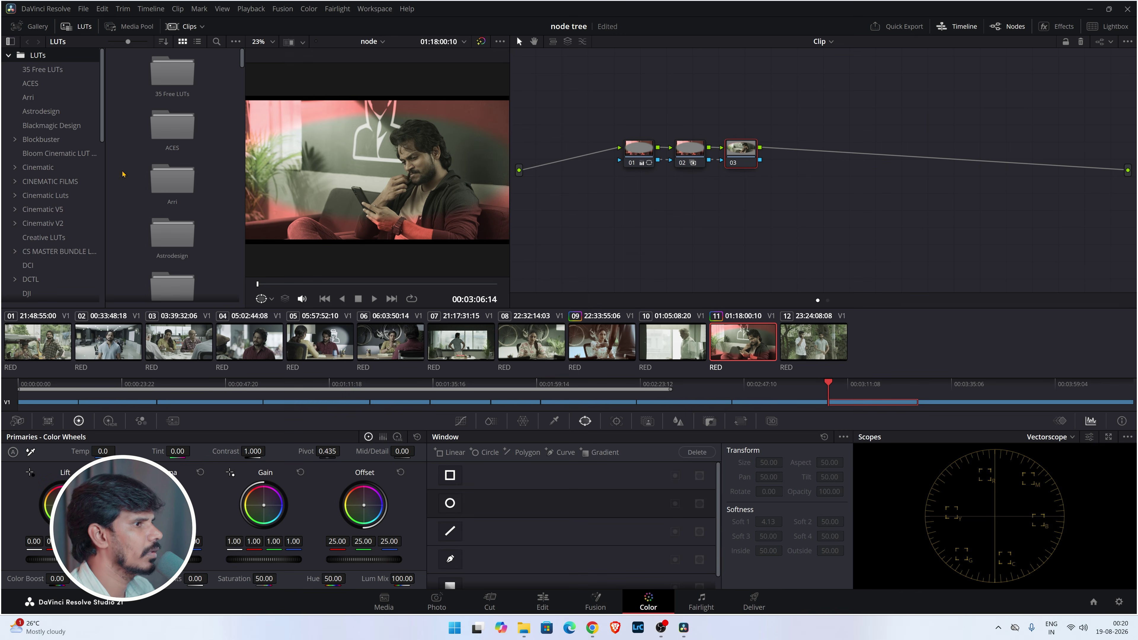
Delete every node after node 01, including a newly added outside node.
drag(780, 105, 728, 186)
key(Delete)
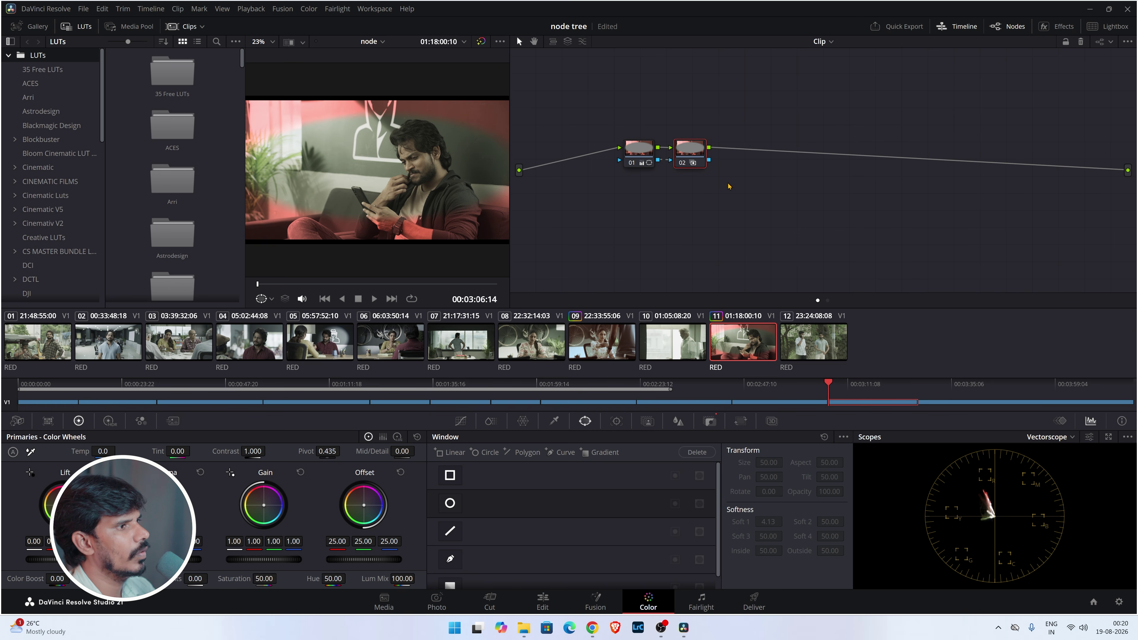
key(Delete)
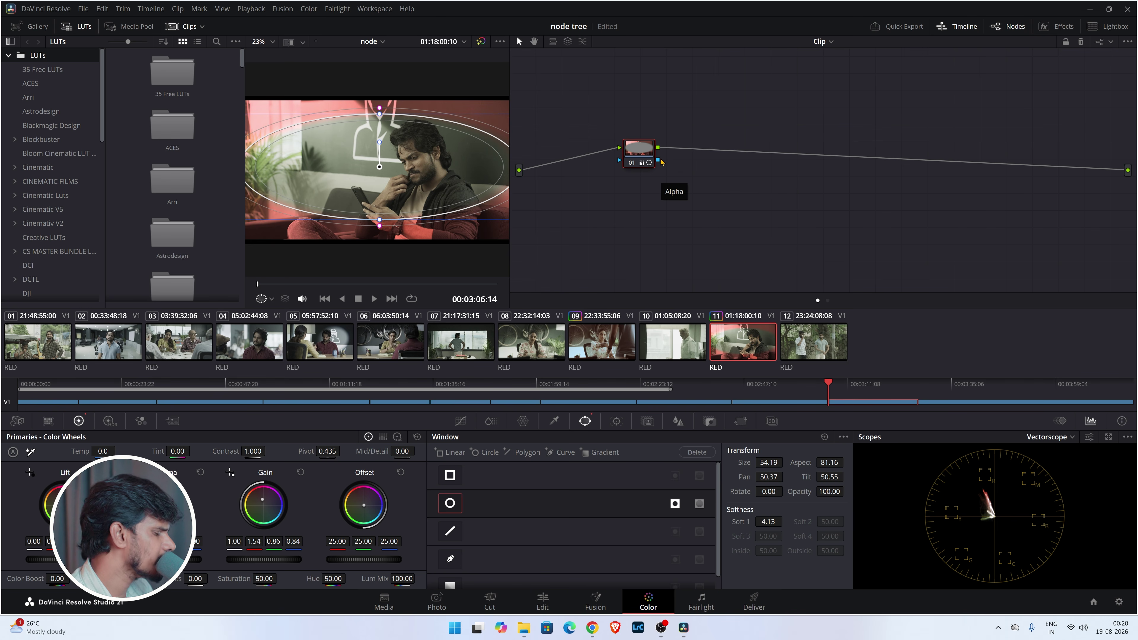
key(alt+s)
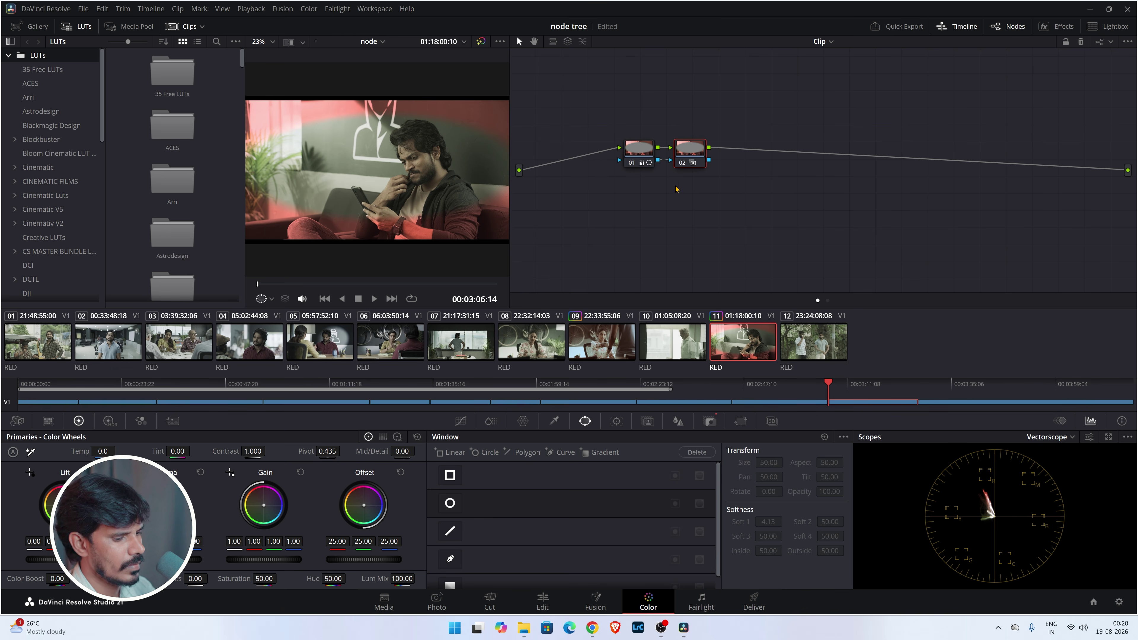
key(Delete)
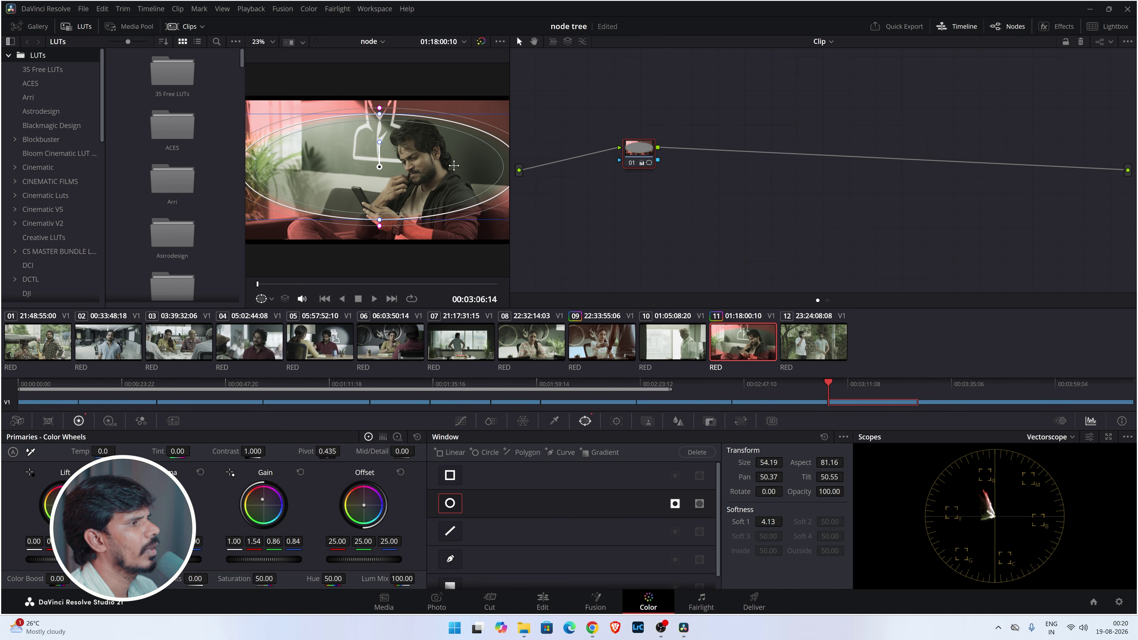
Add a serial node after node 01, space the two nodes slightly apart and select node 01.
drag(645, 160, 638, 162)
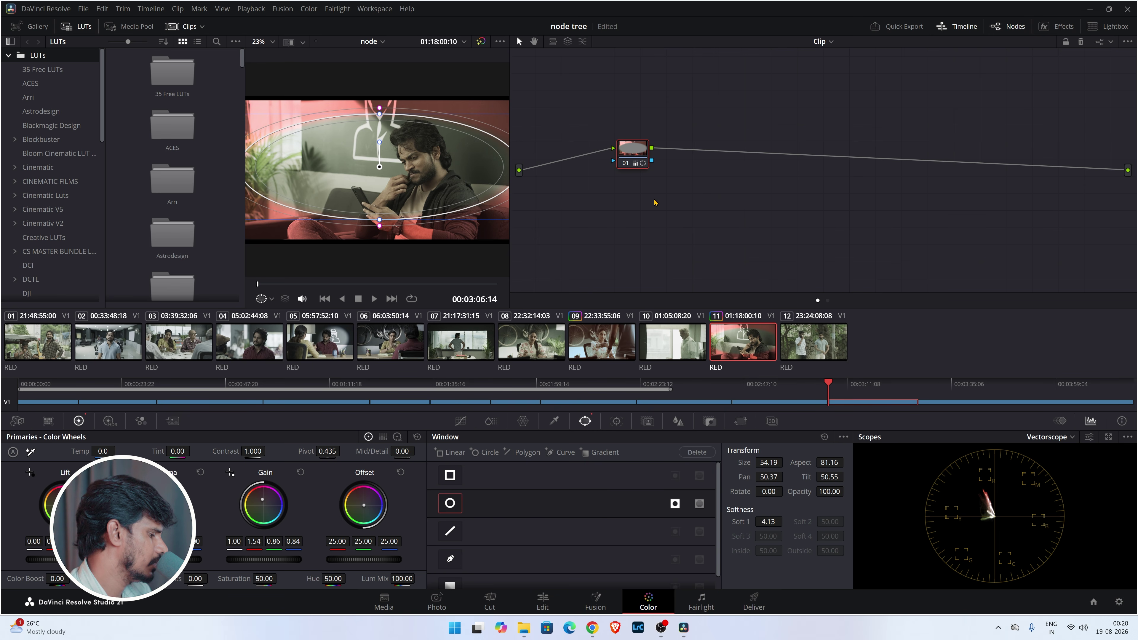
key(alt+s)
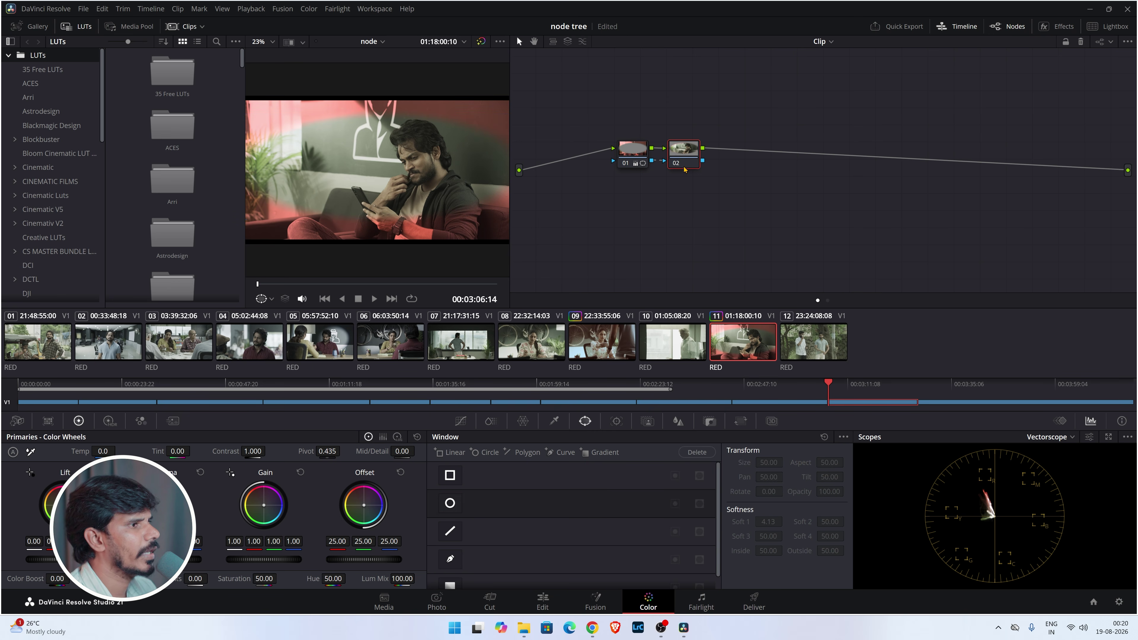
drag(681, 157, 692, 155)
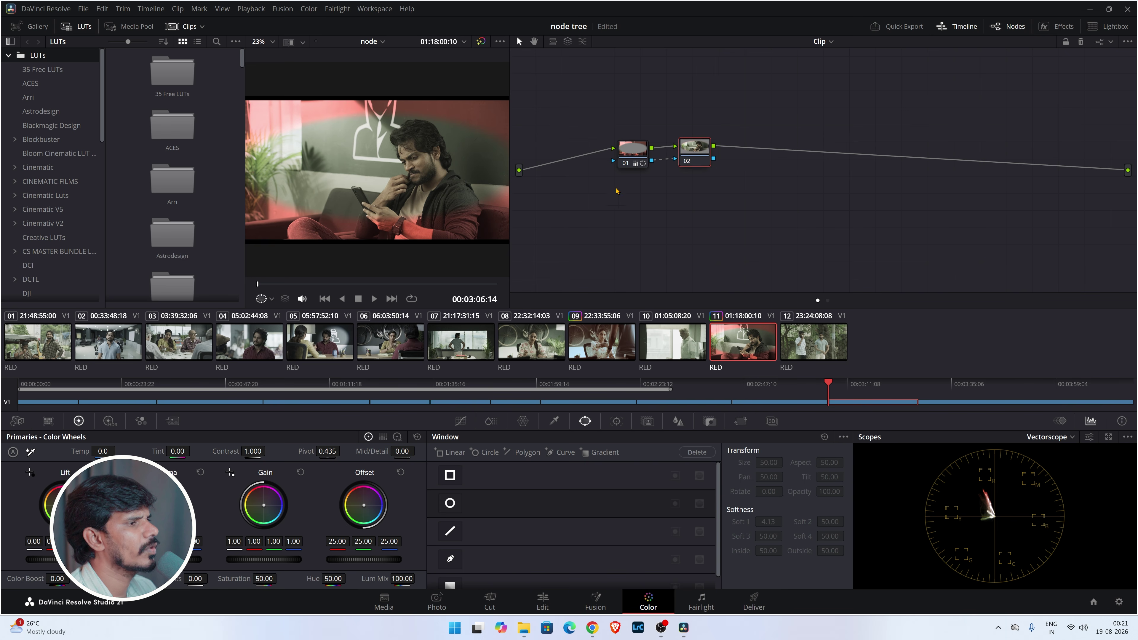
click(624, 153)
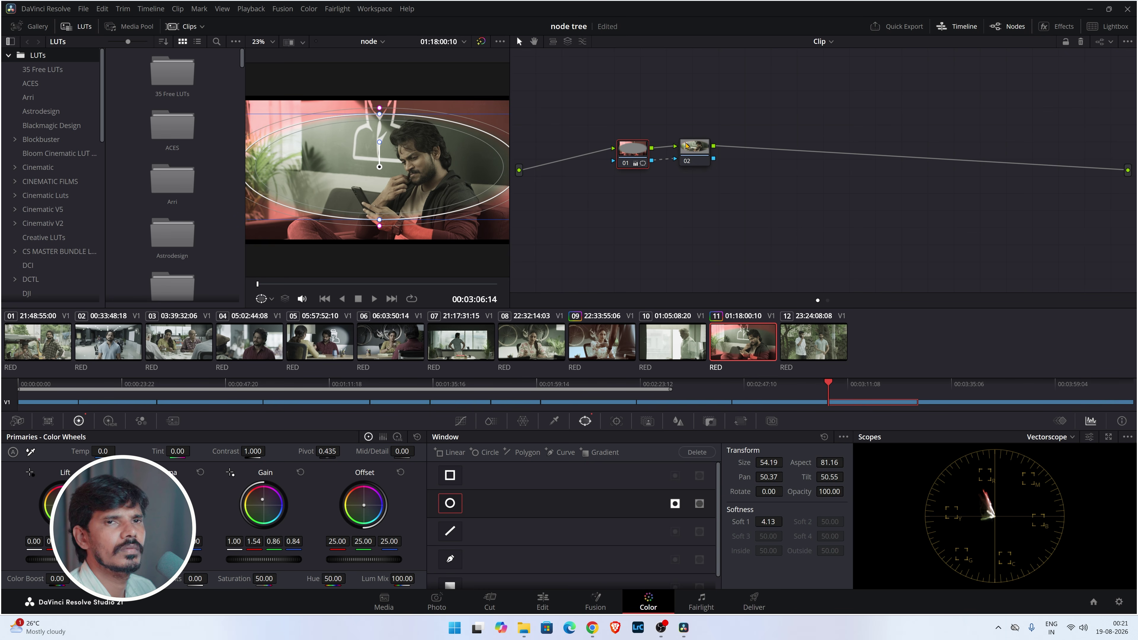
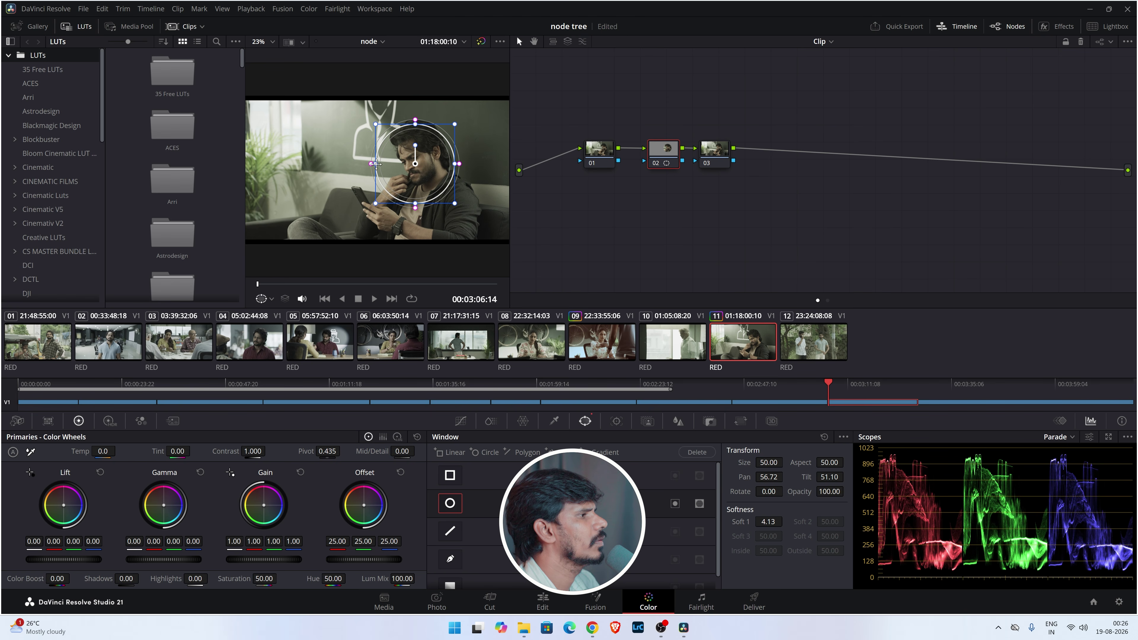
Fit node 02's circle window around the man's face, at about size 27.85, aspect 37.37, pan 57.28 and tilt 50.83.
drag(372, 164, 392, 164)
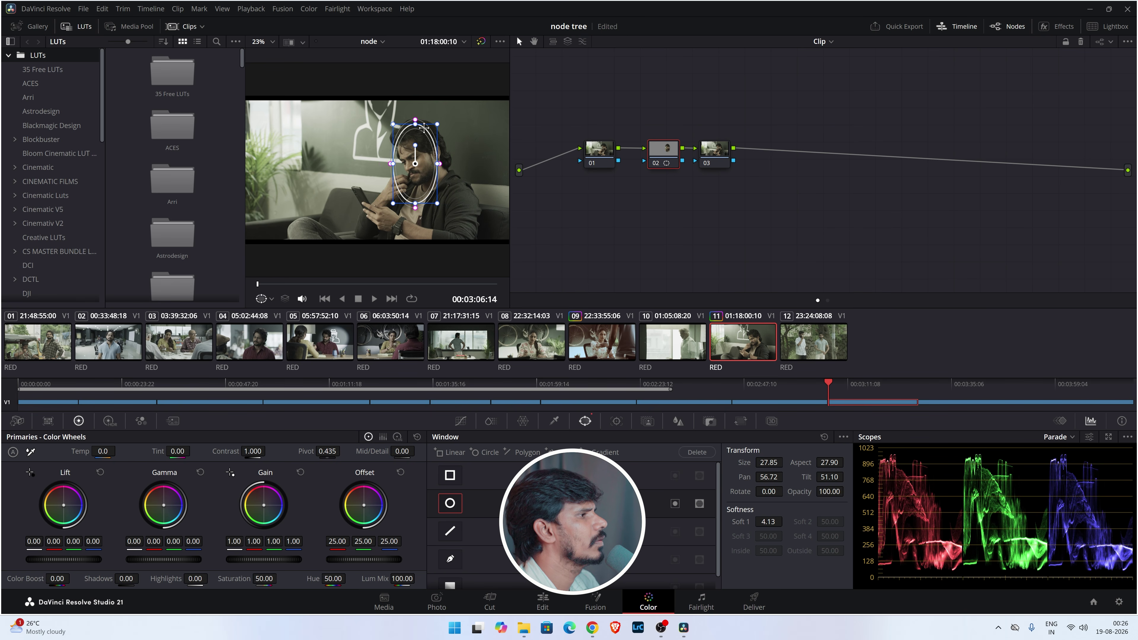
drag(416, 120, 421, 173)
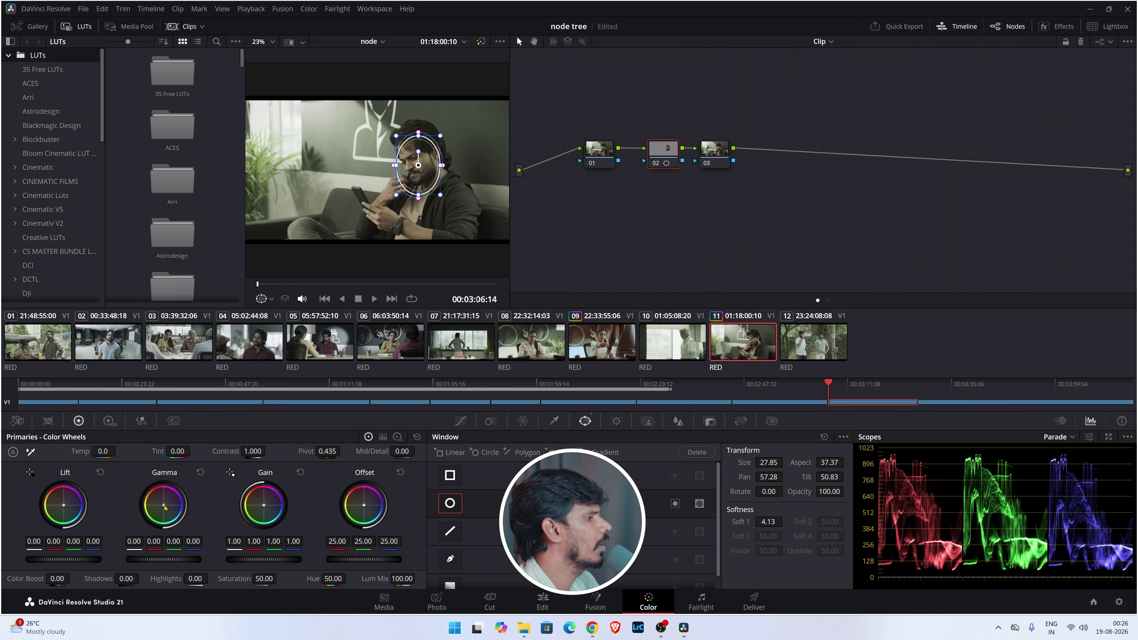
Shift node 02's Gamma toward yellow, about 0.01, 0.01, -0.21, and node 03's Gain toward blue, about 0.94, 0.94, 1.81.
drag(163, 506, 153, 504)
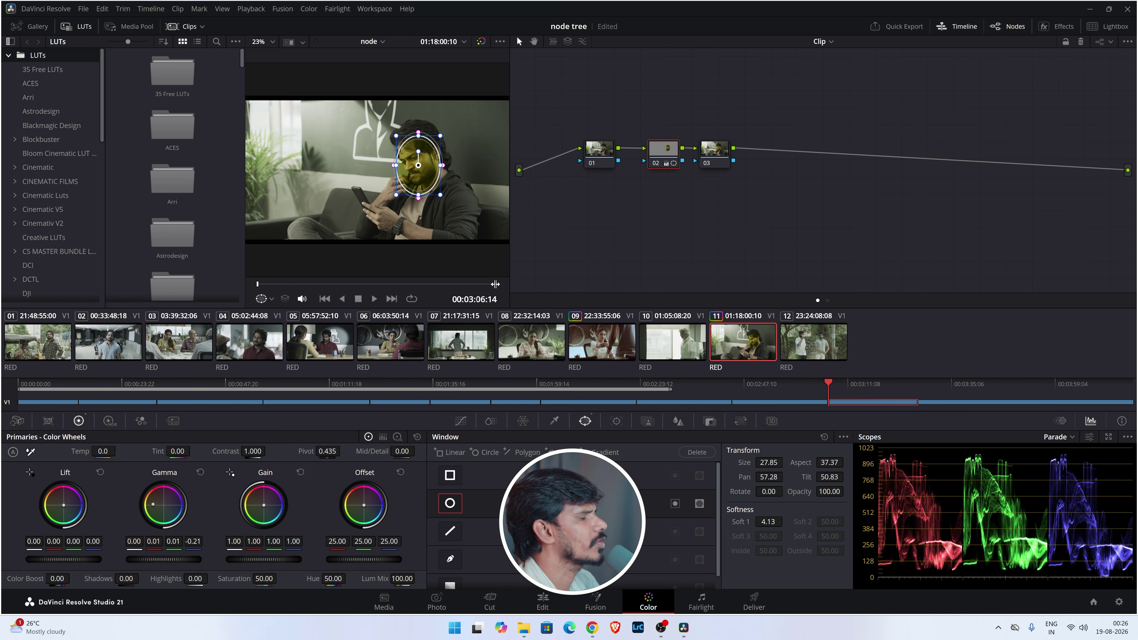
click(708, 151)
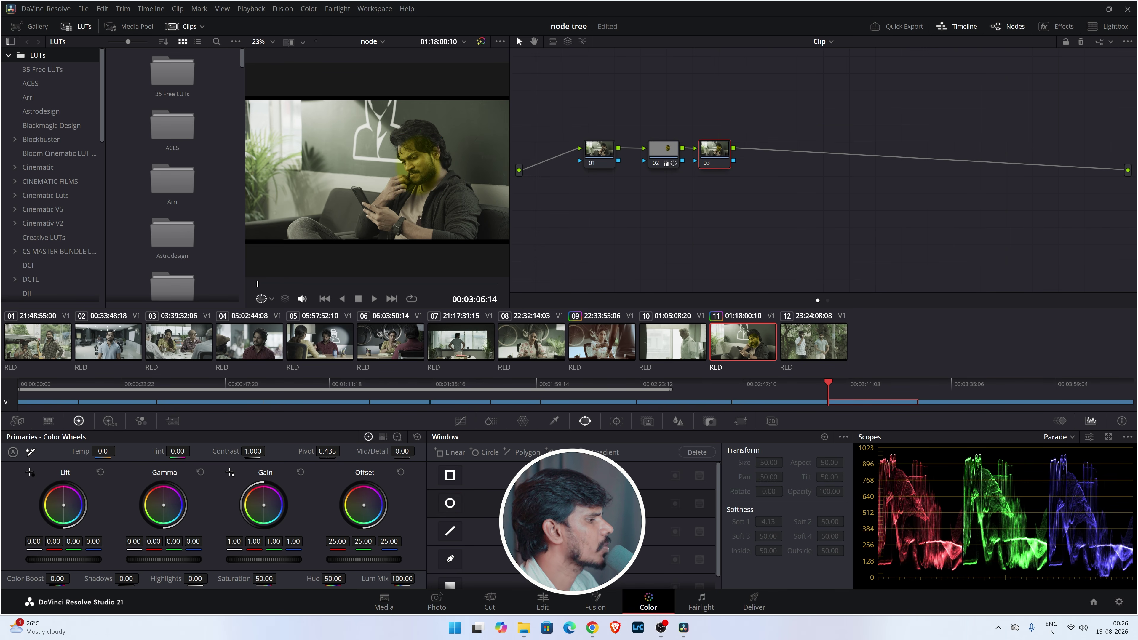
drag(263, 505, 272, 506)
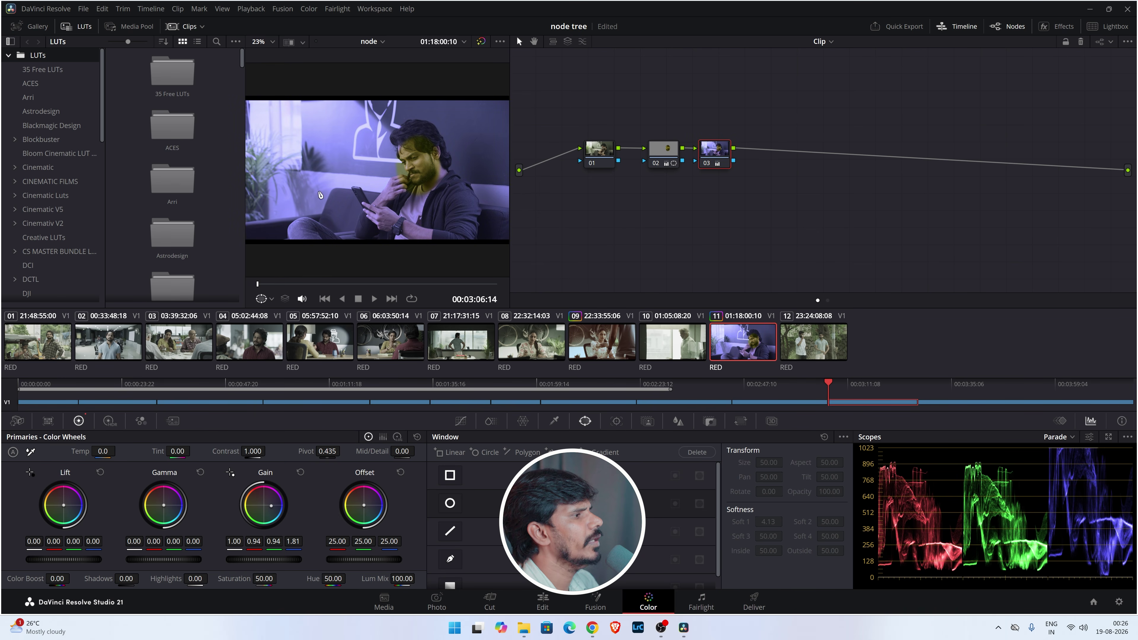
Combine nodes 02 and 03 into a compound node and move it slightly away from node 01.
drag(633, 118, 766, 202)
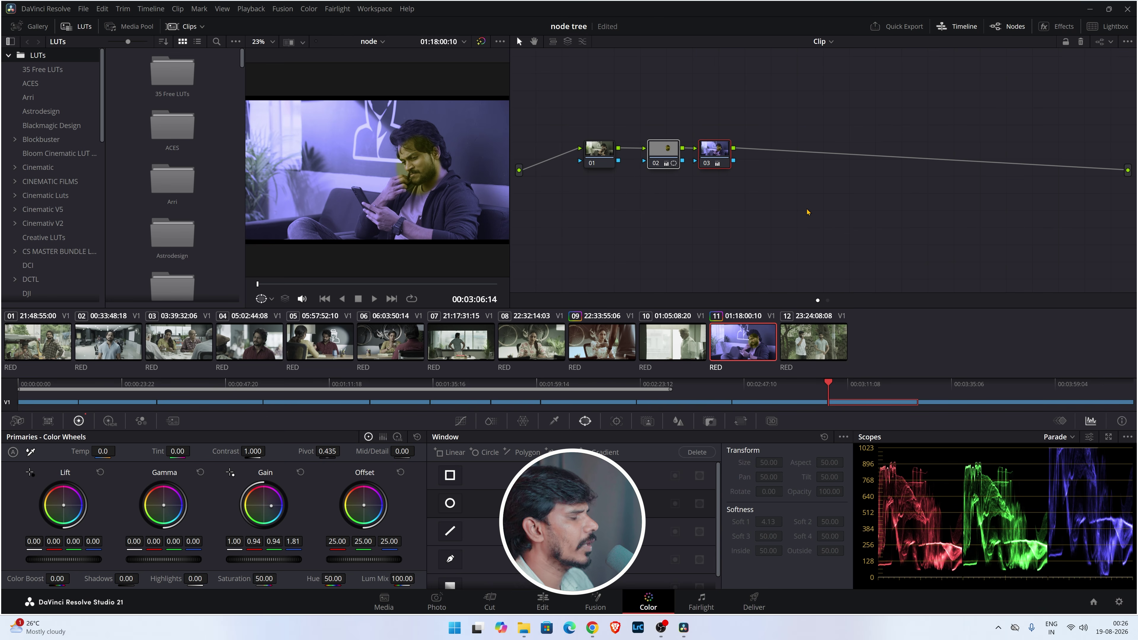
right_click(654, 153)
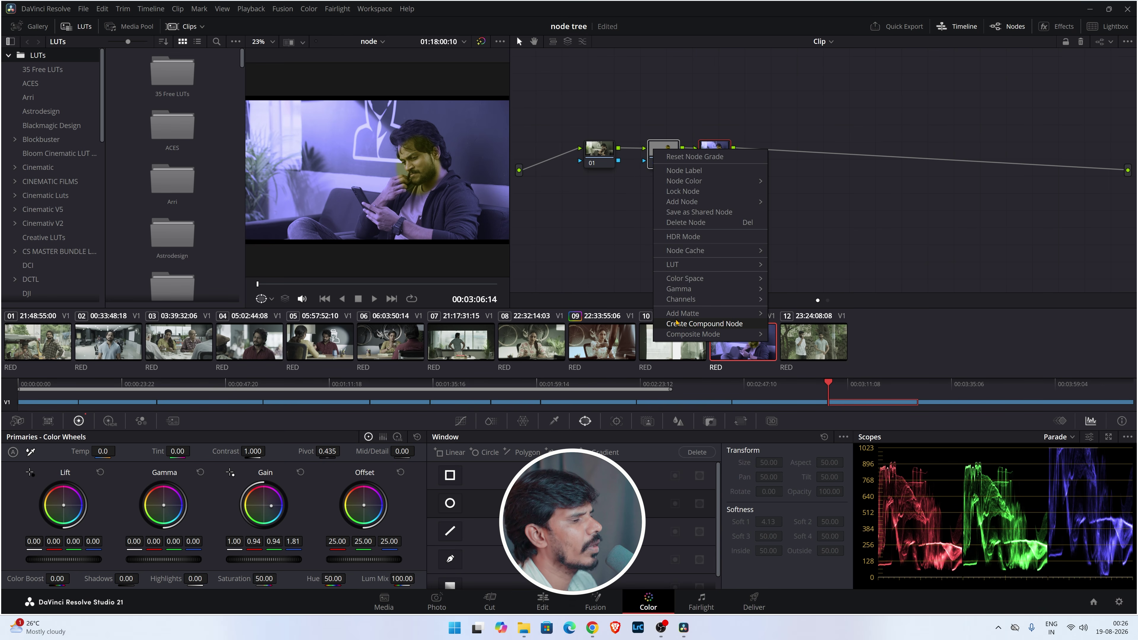
click(692, 324)
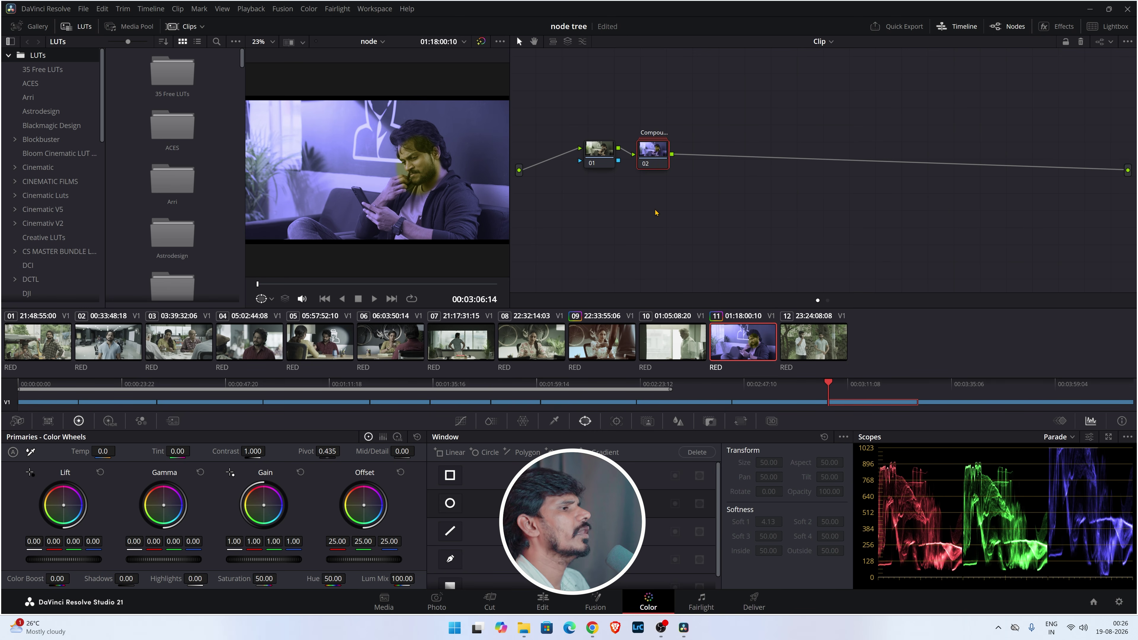
drag(645, 151, 665, 153)
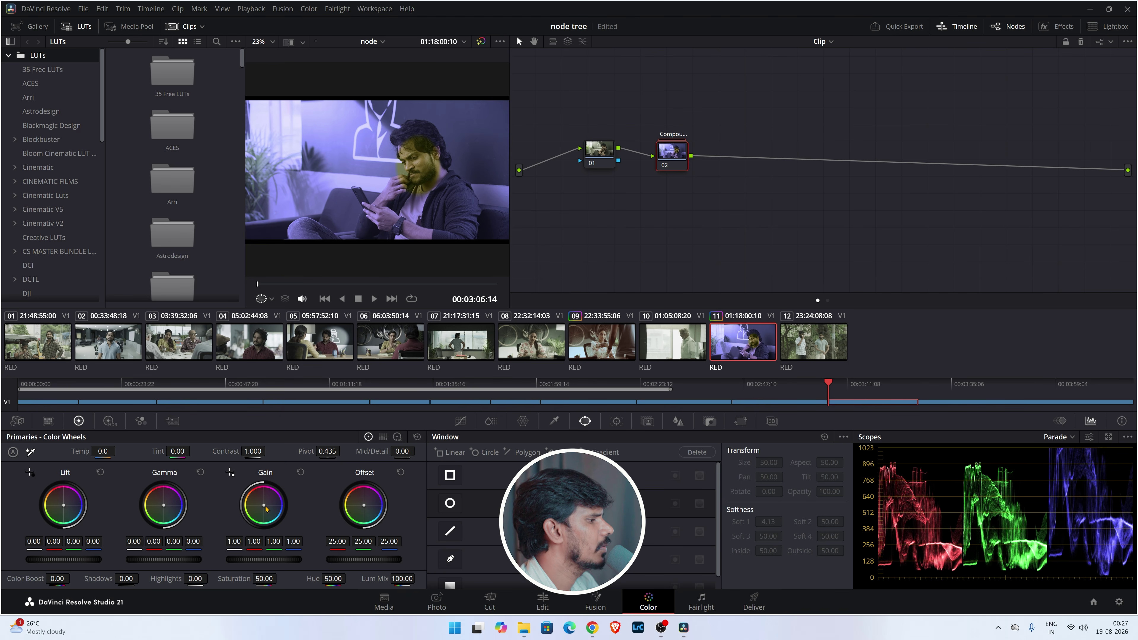
Try a red shift on the compound node's Gain, ending at about 1.07, 0.99, 0.97, and decompose the compound node.
drag(264, 507, 264, 502)
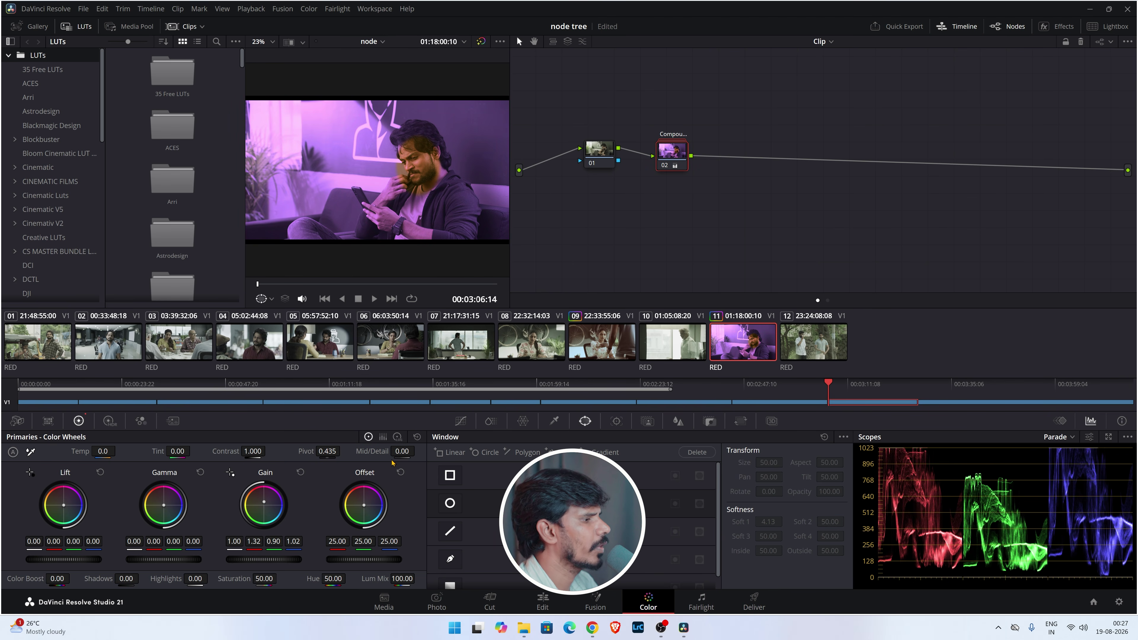
mouse_move(264, 502)
mouse_down()
mouse_move(273, 504)
mouse_move(263, 504)
mouse_up()
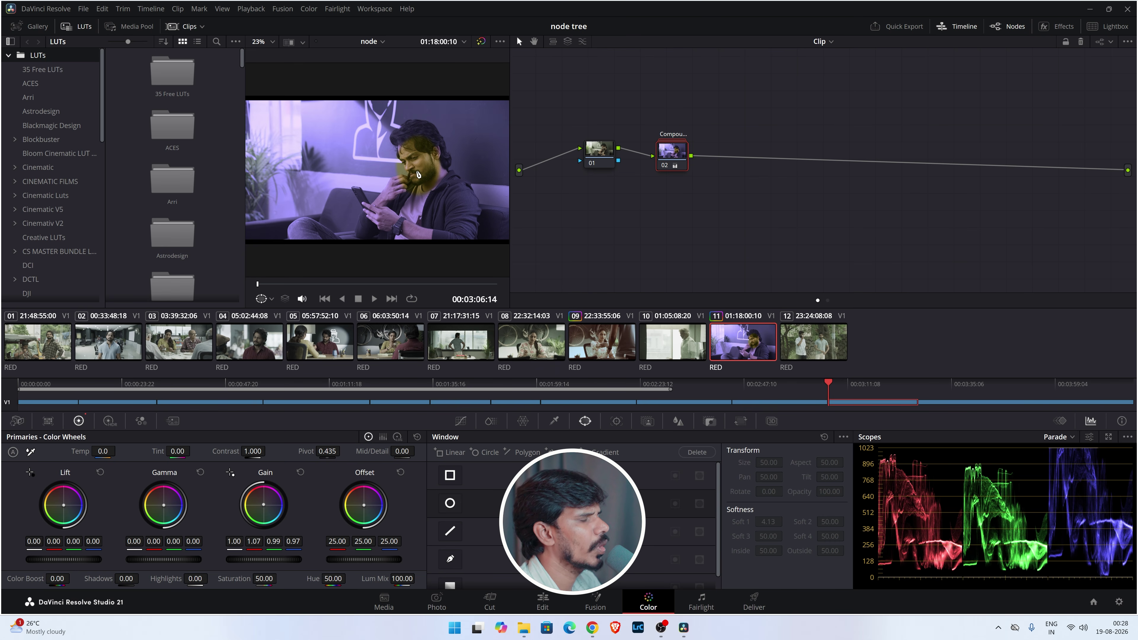
right_click(676, 151)
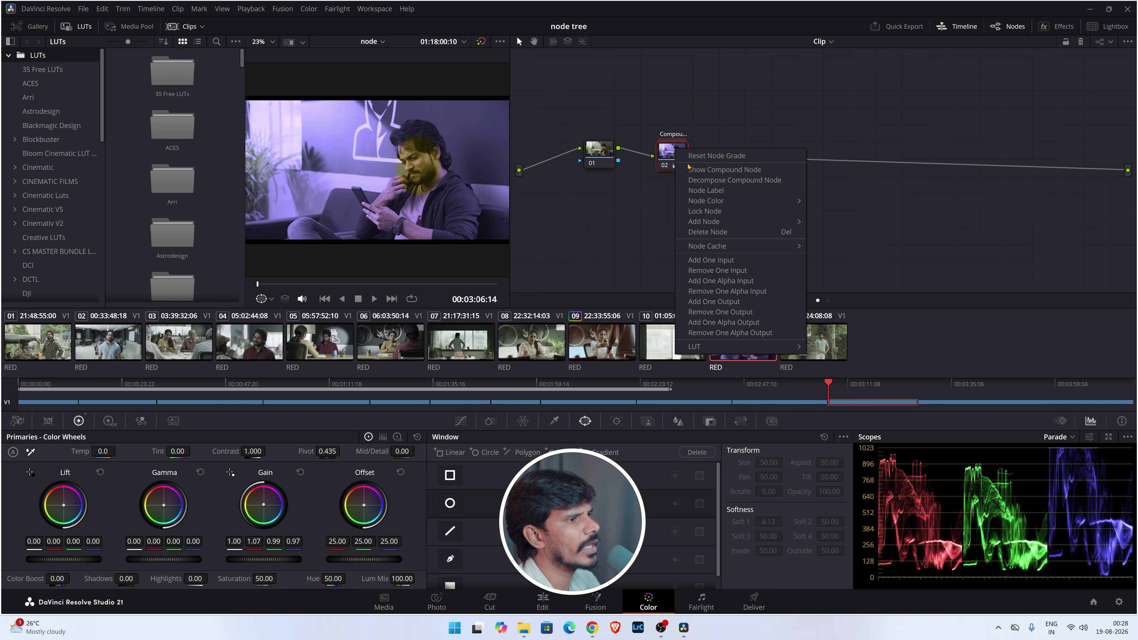
click(698, 180)
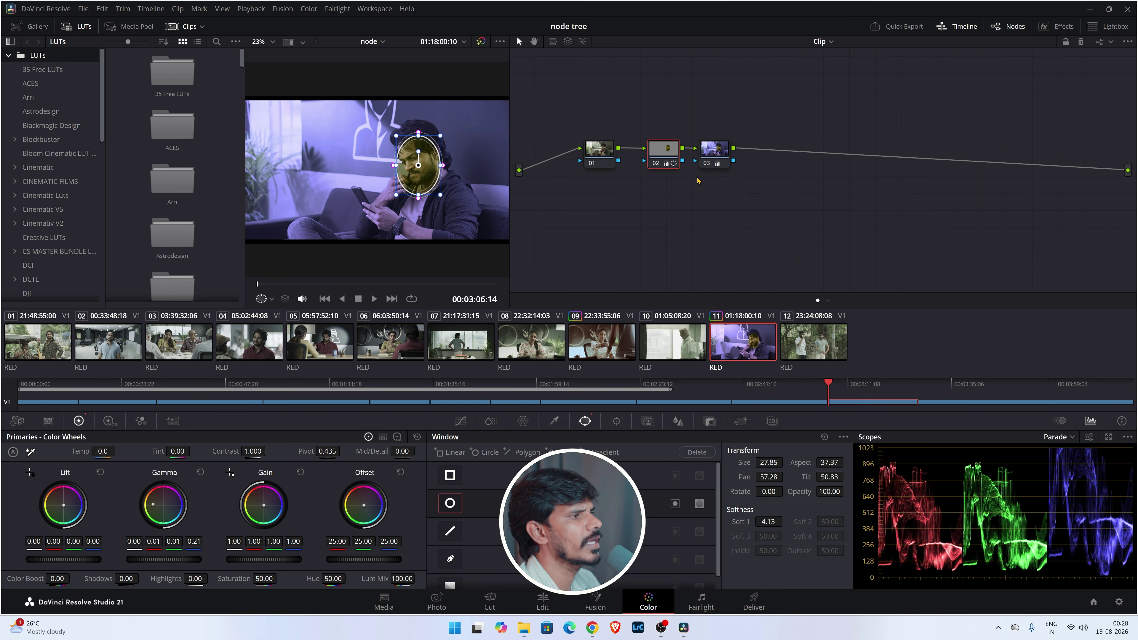
Shift node 02's Gamma balance to green and finally to red, at about red 0.20, green -0.04, blue -0.08.
click(712, 151)
click(663, 155)
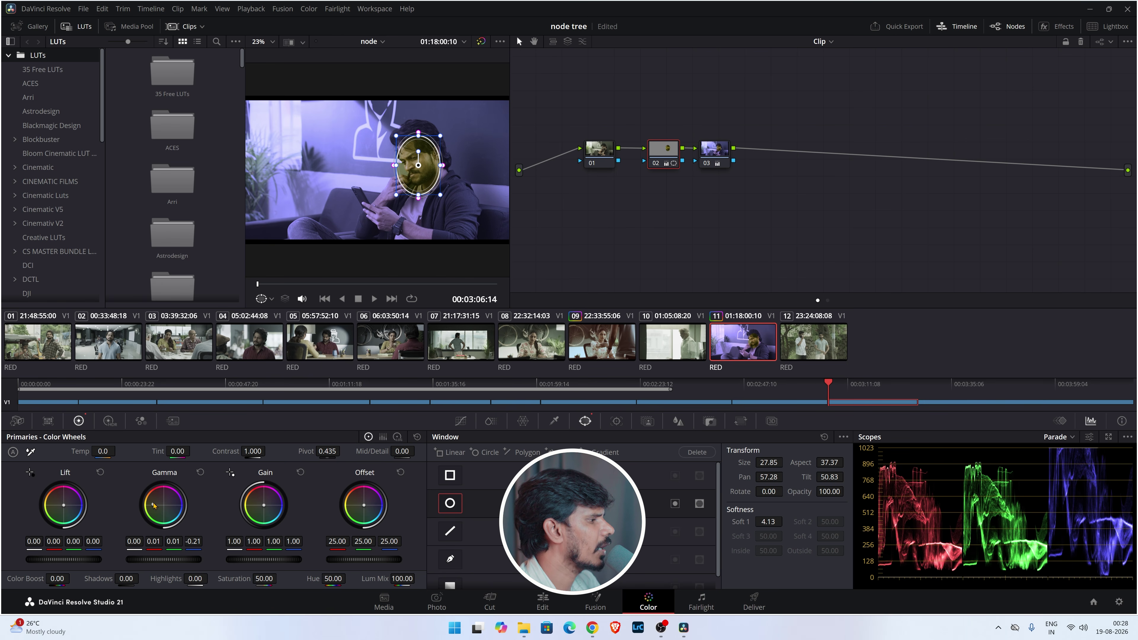
drag(154, 504, 157, 515)
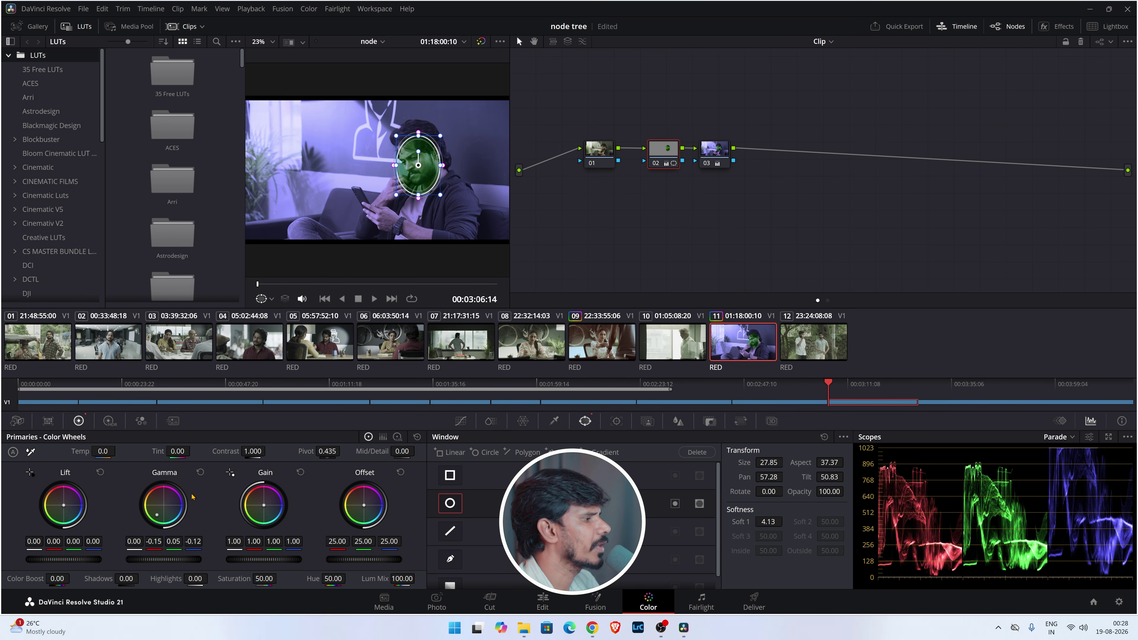
drag(157, 514, 159, 495)
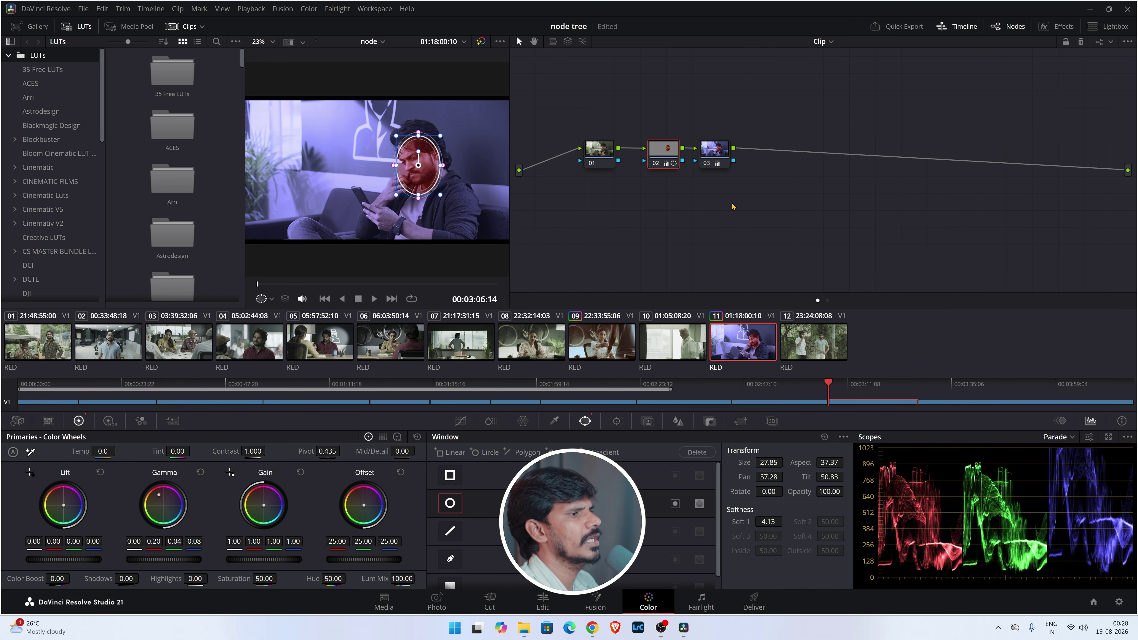
Group the recolored node 02 and node 03 into a compound node again.
drag(636, 105, 741, 198)
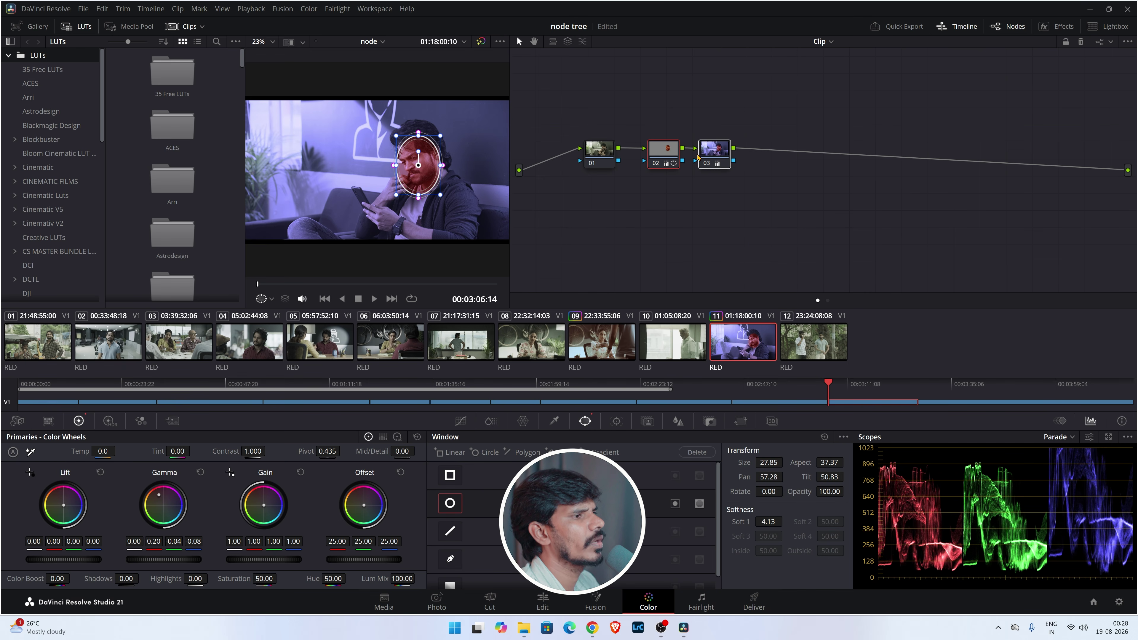
right_click(712, 151)
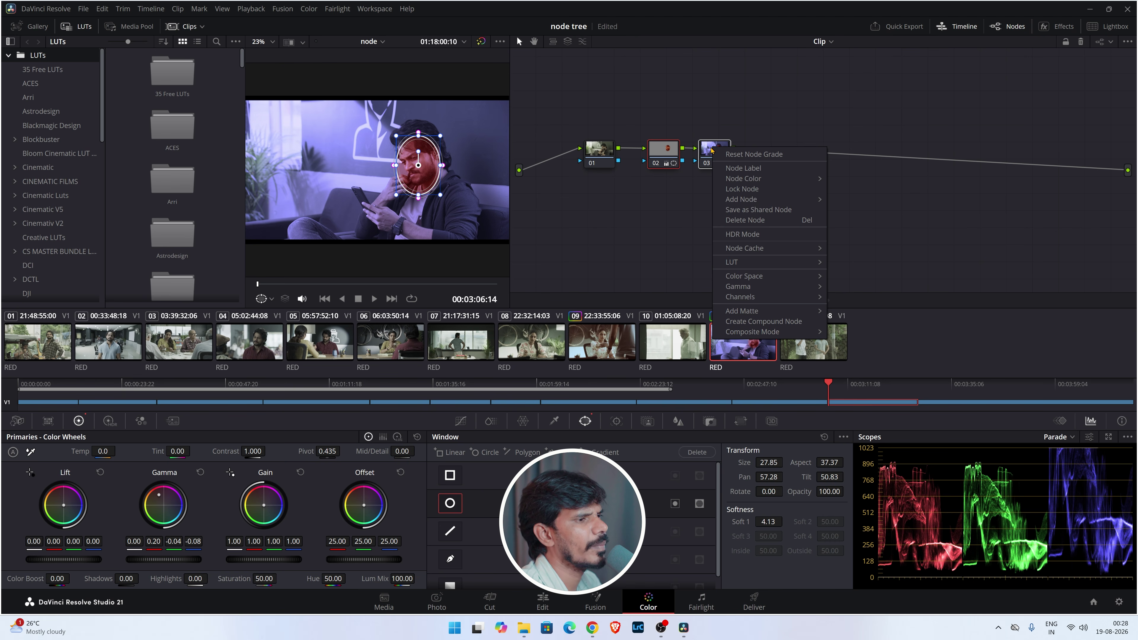
click(751, 321)
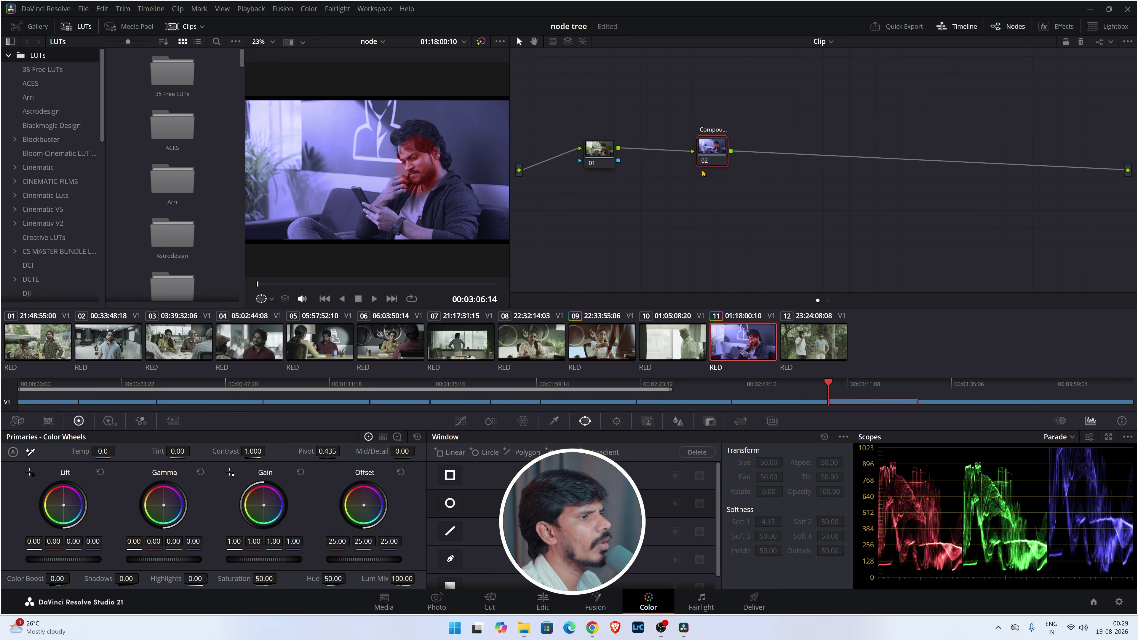
Lock the compound node and move it closer to node 01.
right_click(713, 149)
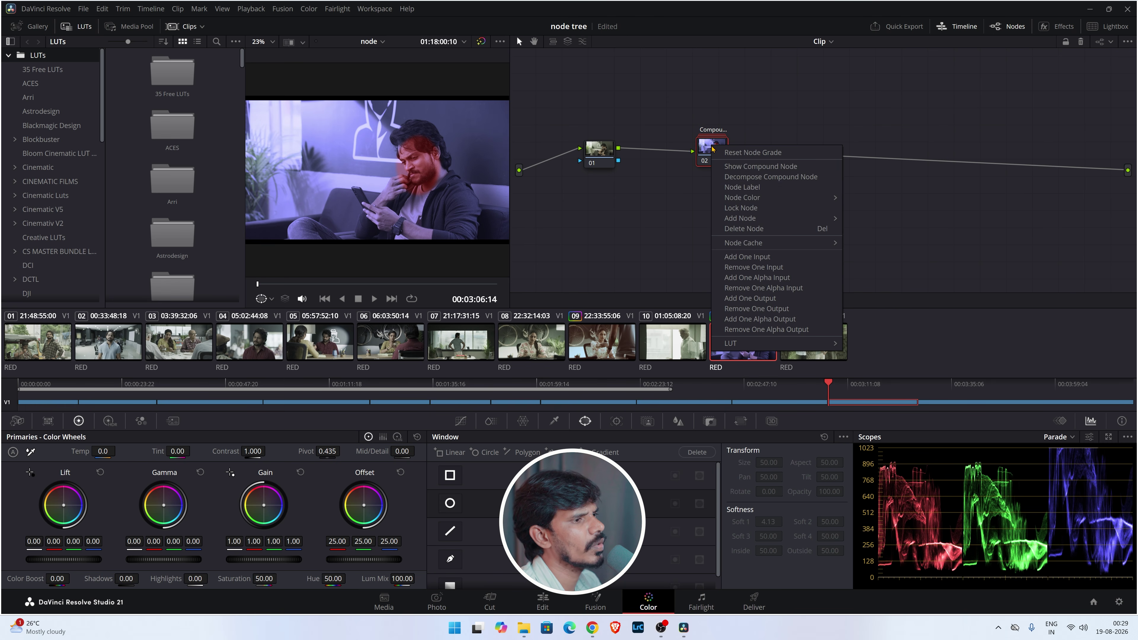
click(741, 208)
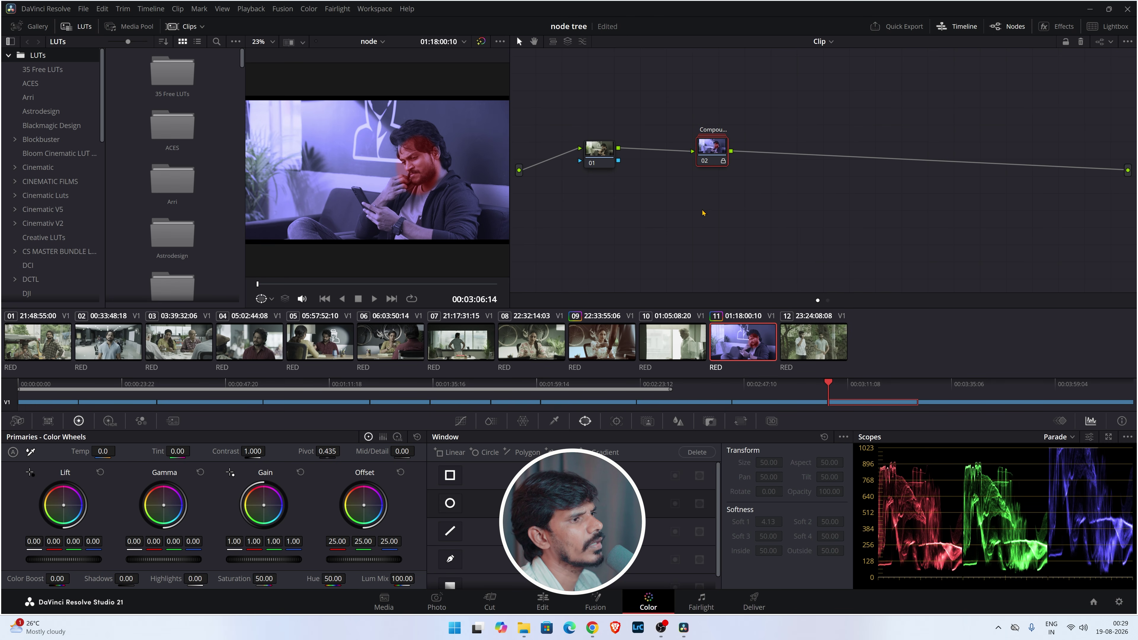
drag(705, 148, 678, 148)
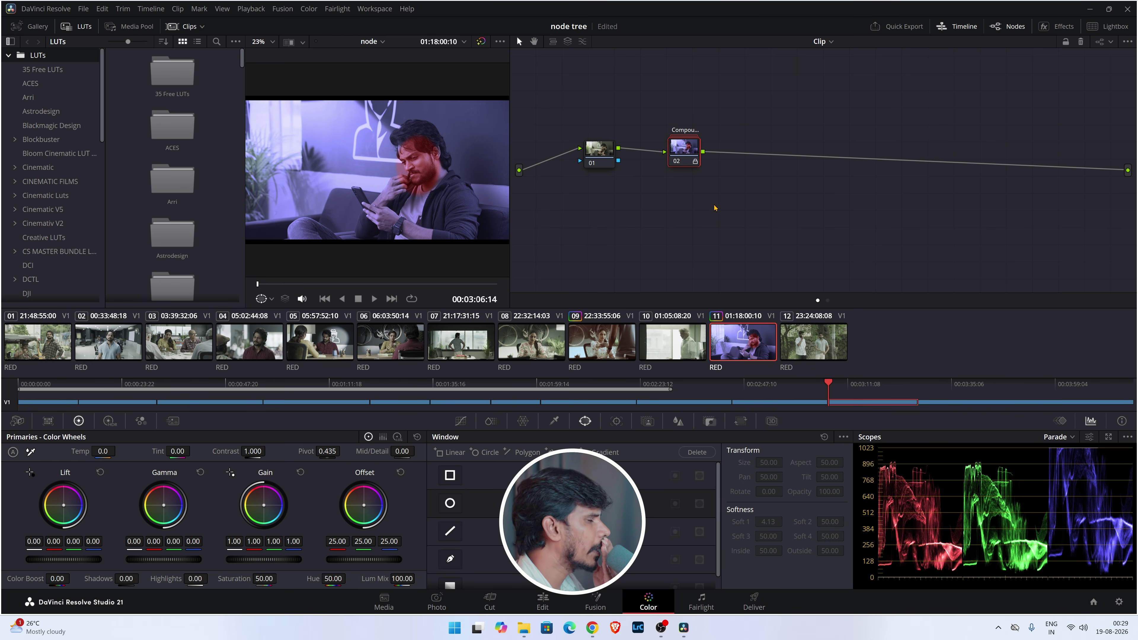
Unlock the compound node and open it to show the nodes grouped inside.
right_click(683, 143)
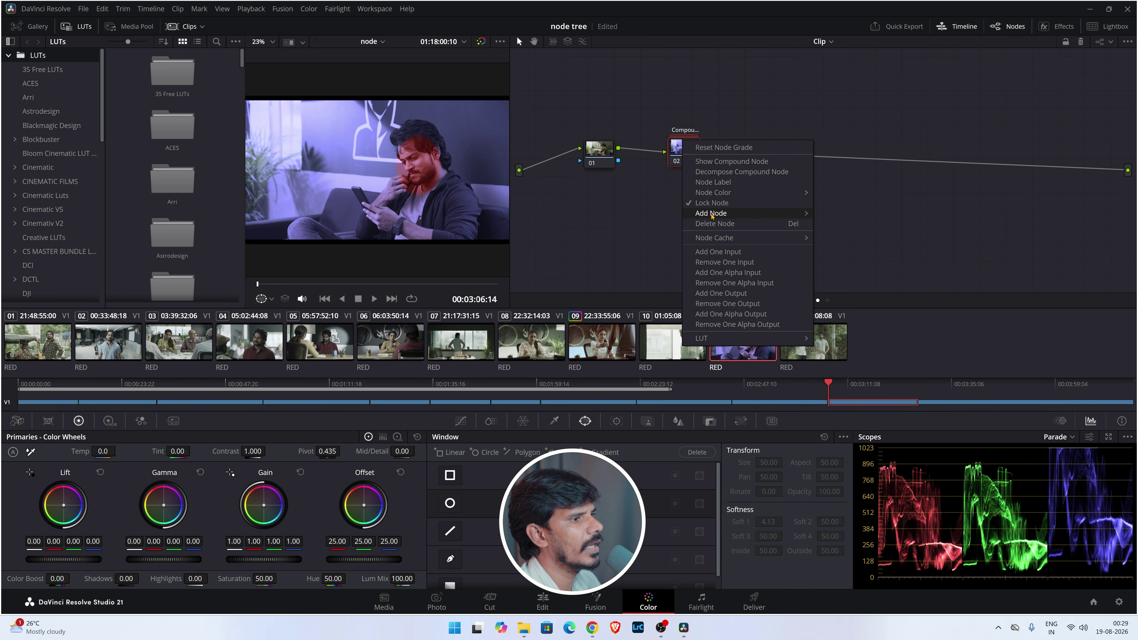
click(707, 204)
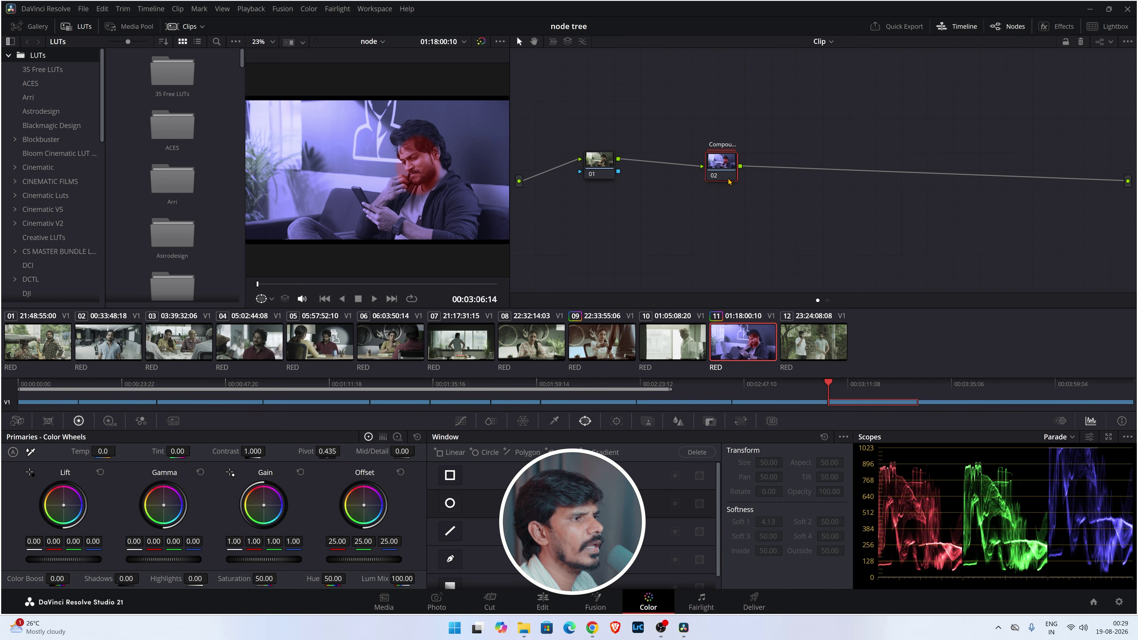
double_click(722, 162)
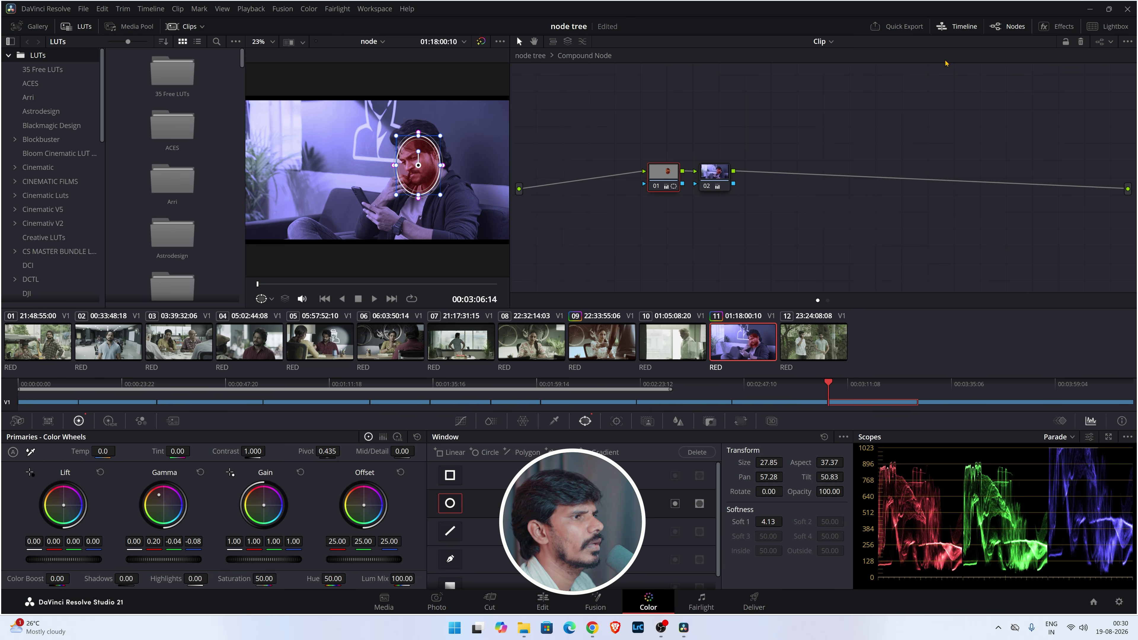
Switch the node graph from clip level to timeline level and back twice, ending on the clip graph.
click(828, 41)
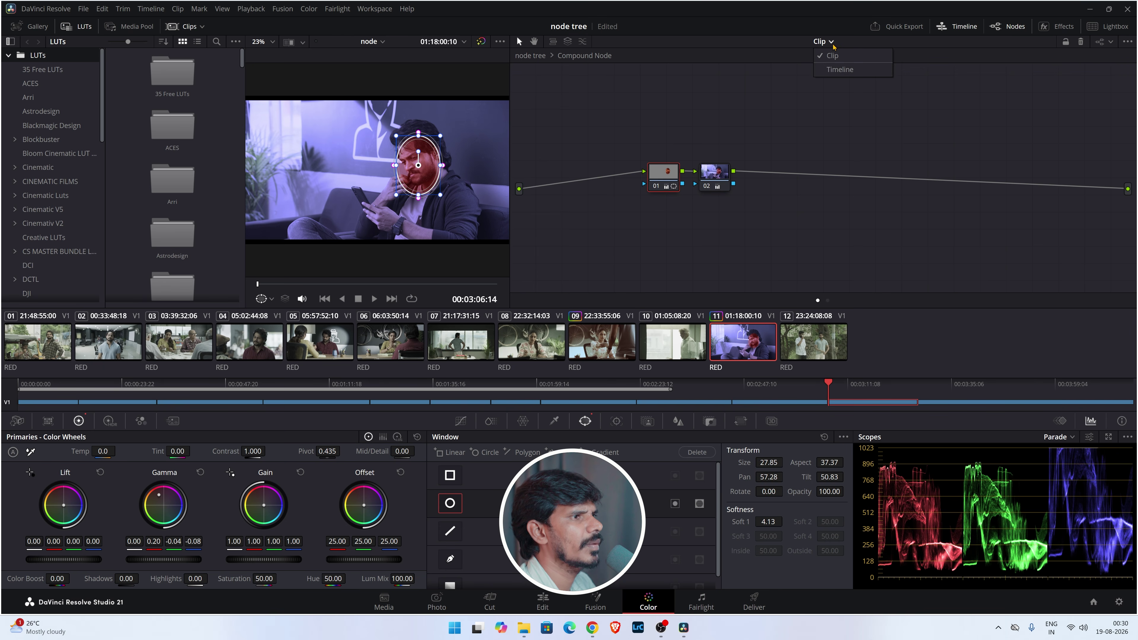
click(837, 71)
click(835, 41)
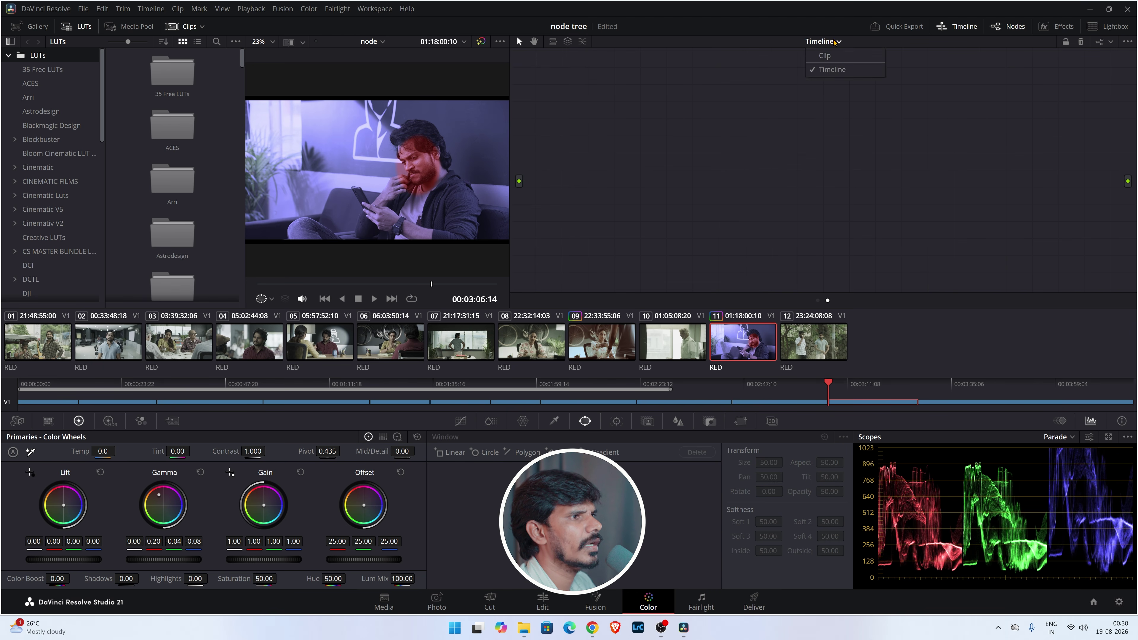
click(830, 56)
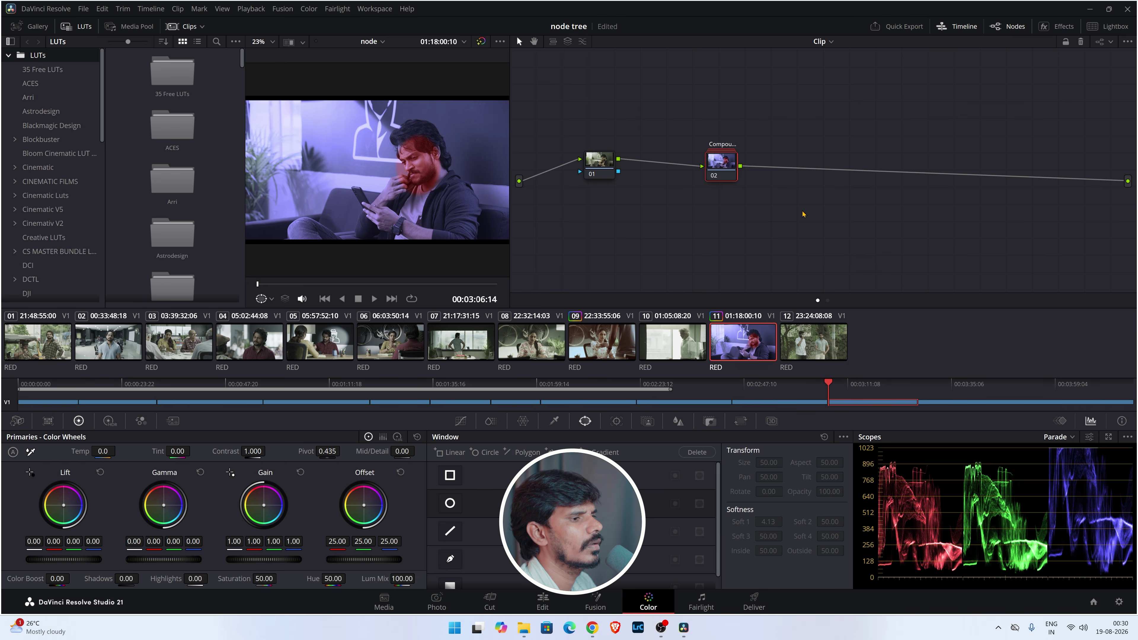
click(828, 301)
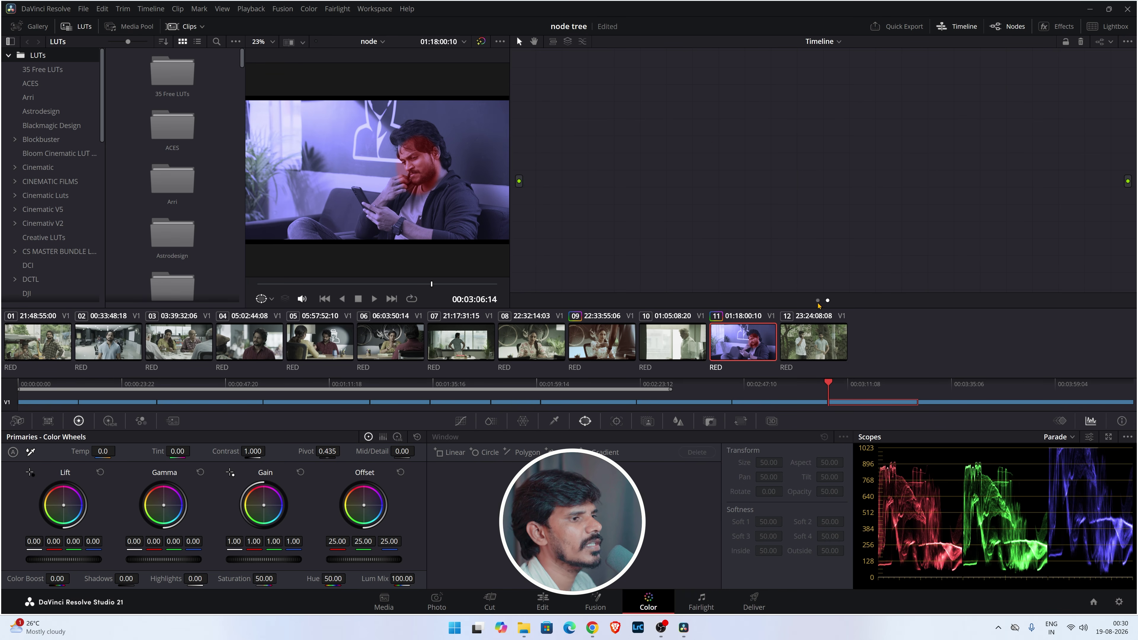
click(817, 301)
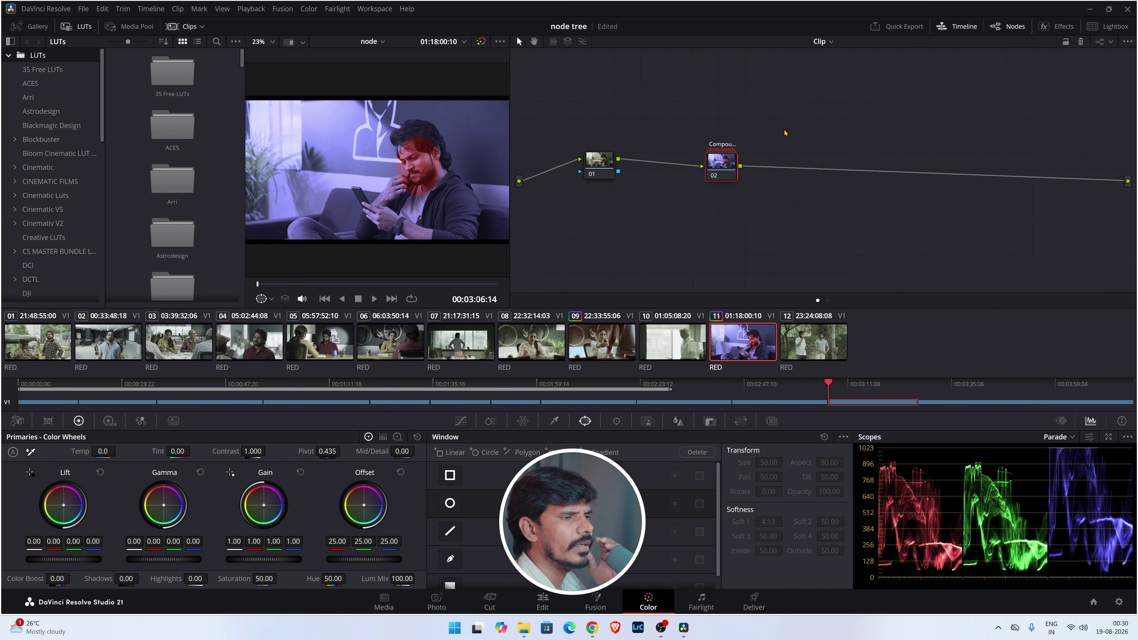
Undo the compound grouping and reset the grades of nodes 03 and 02.
key(ctrl+z)
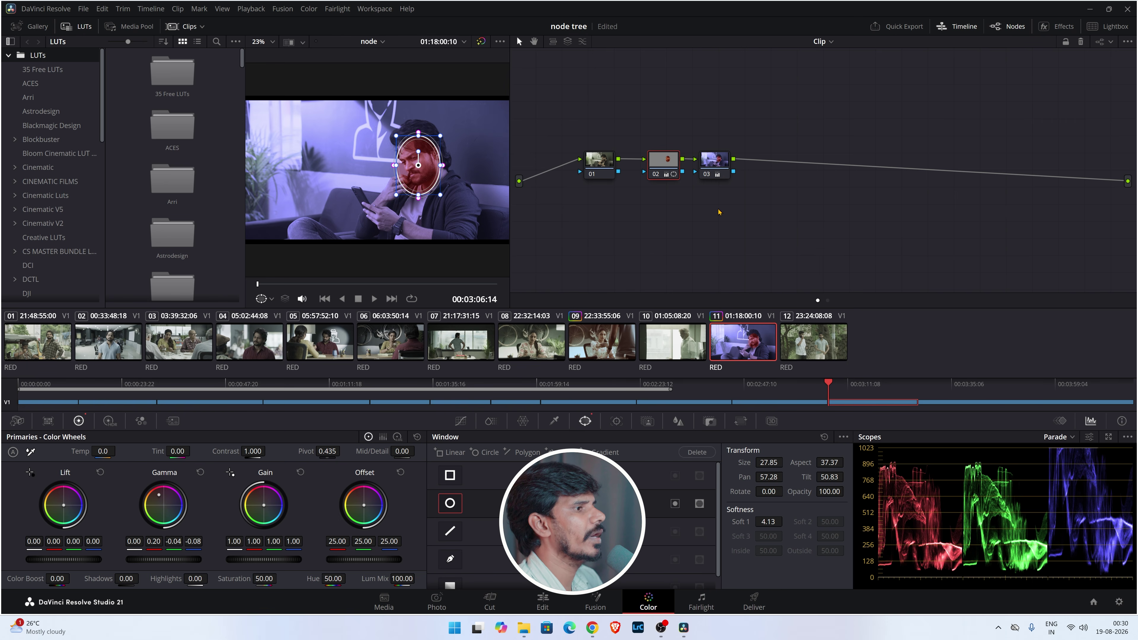
right_click(720, 159)
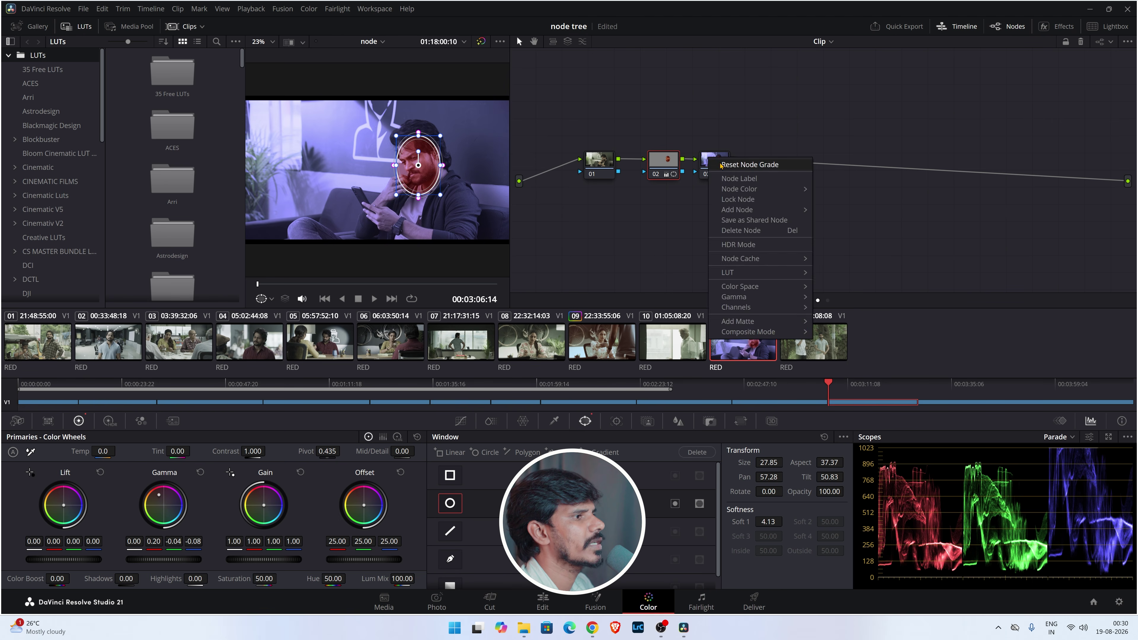
click(737, 163)
right_click(663, 165)
click(680, 170)
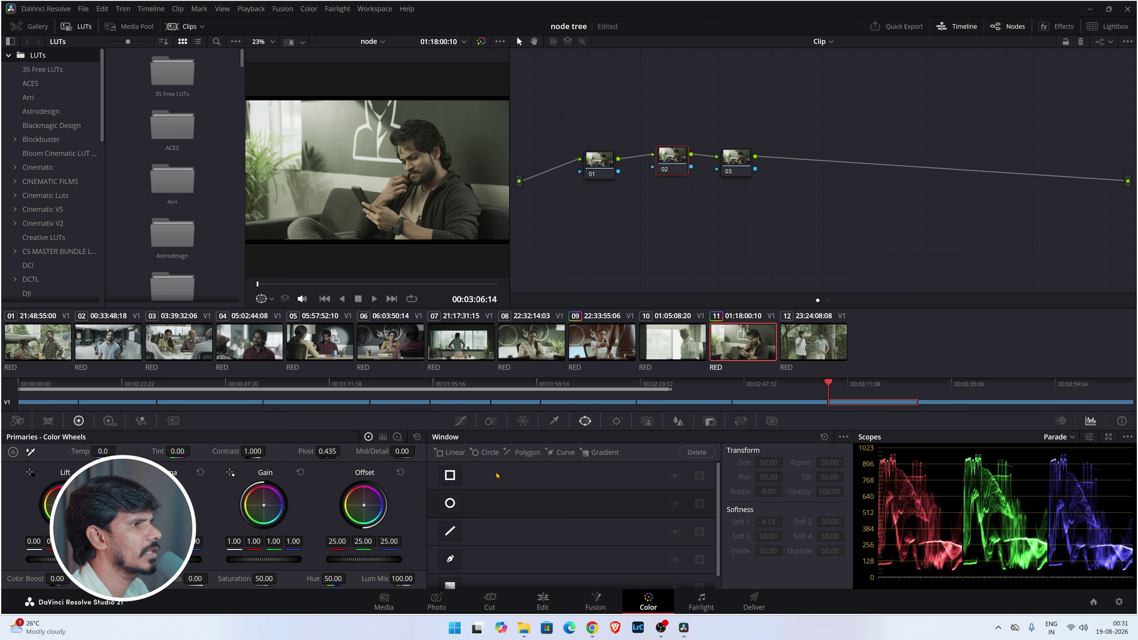
Delete node 03, leaving nodes 01 and 02 in the chain.
drag(781, 134, 715, 194)
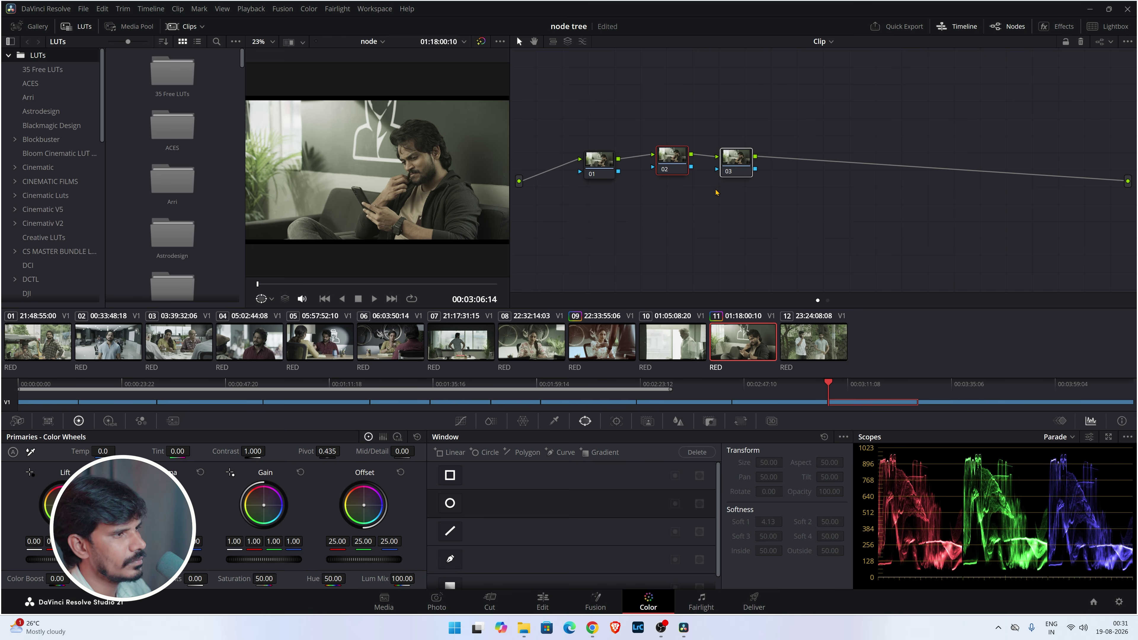
key(Delete)
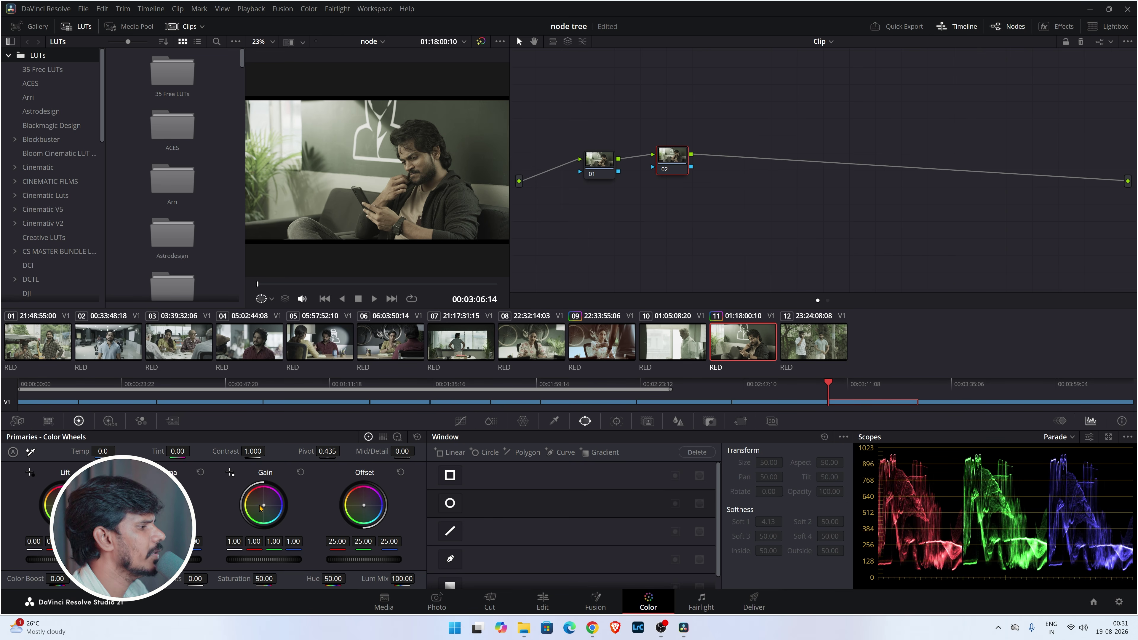
Push node 02's Gain toward magenta, at about red 1.80, green 0.68, blue 1.95, and save it as a shared node.
drag(264, 508, 260, 501)
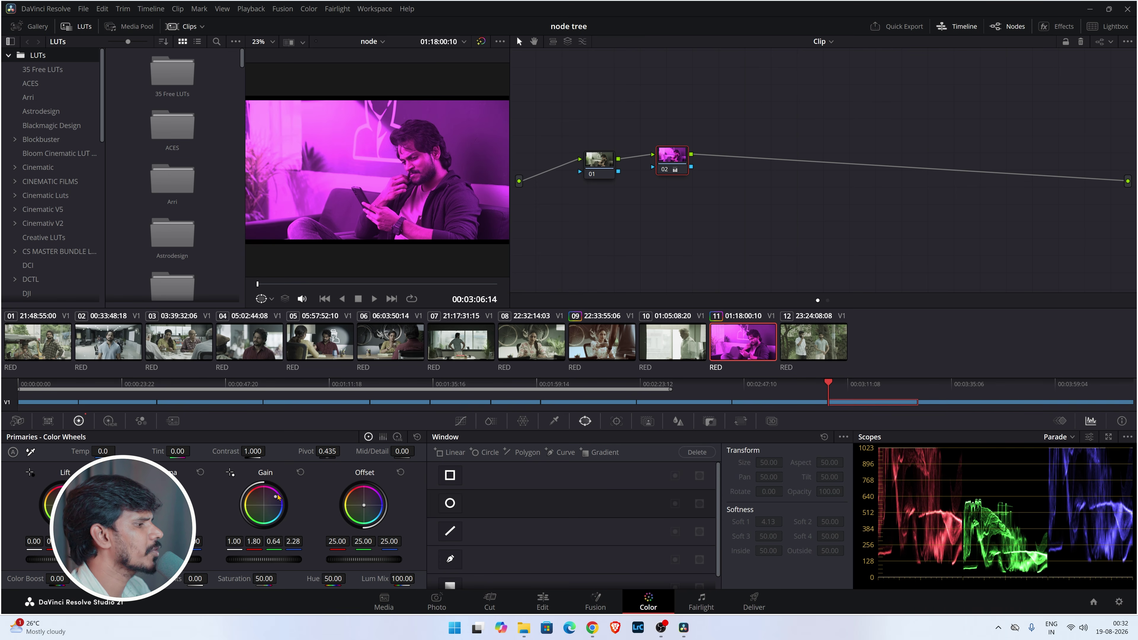
drag(275, 497, 272, 496)
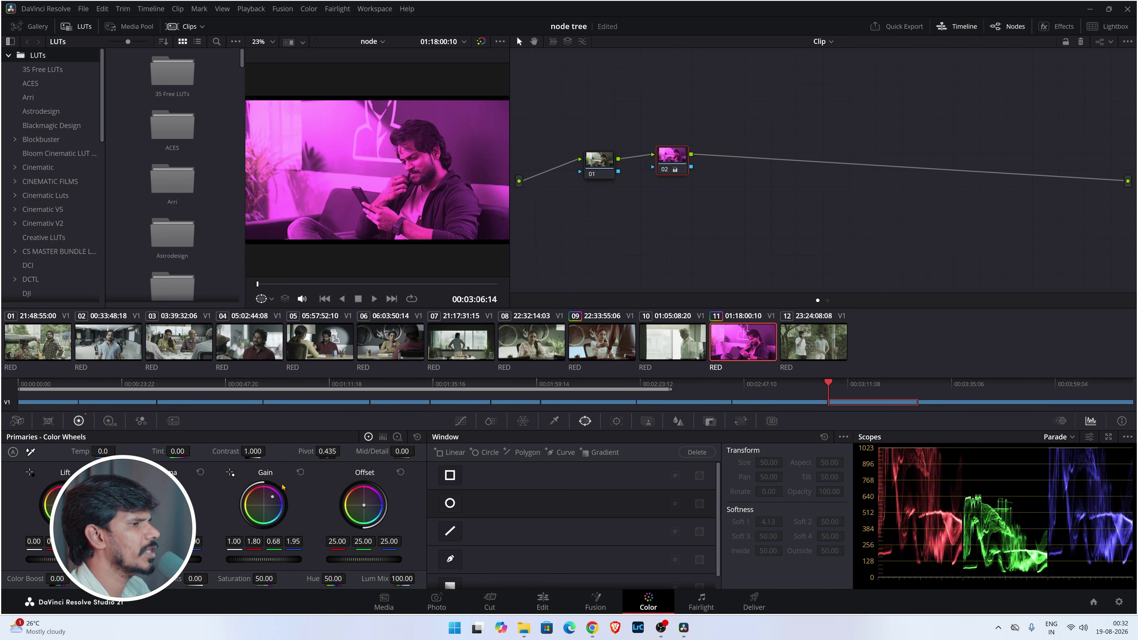
right_click(672, 155)
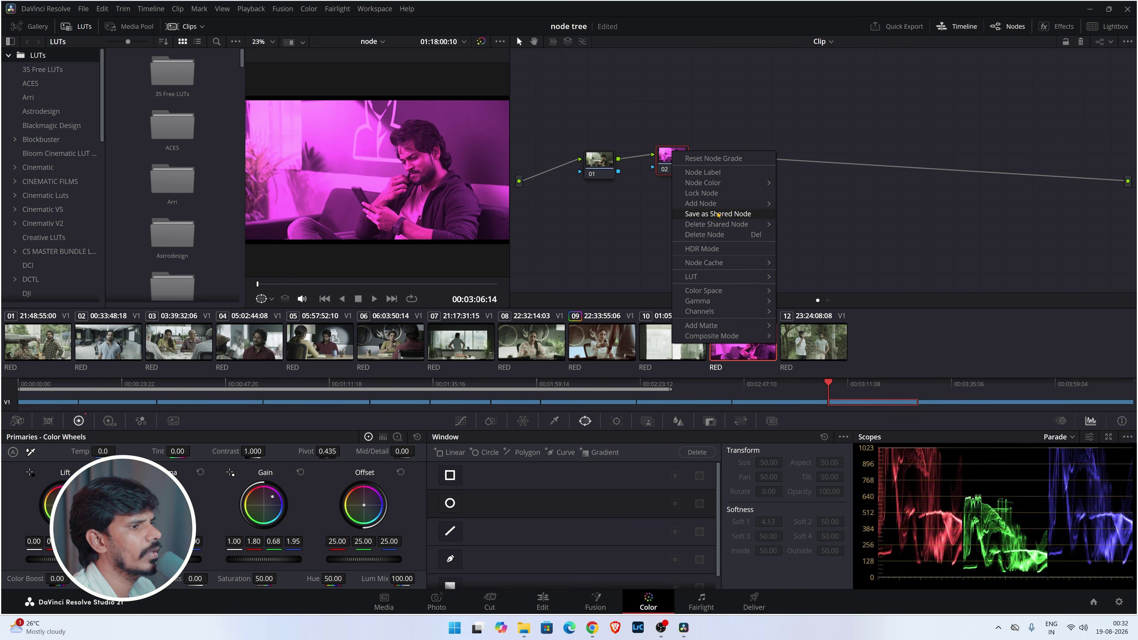
click(718, 214)
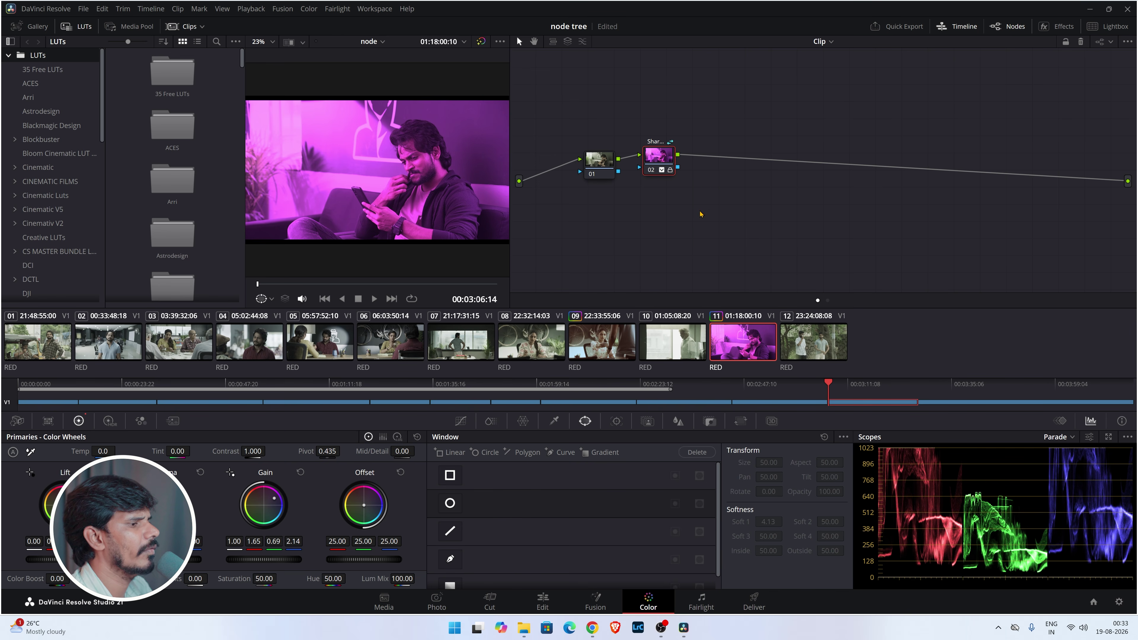
Add Shared Node 3 after node 01 on clip 12 and open the new node's options for deleting shared nodes.
click(821, 348)
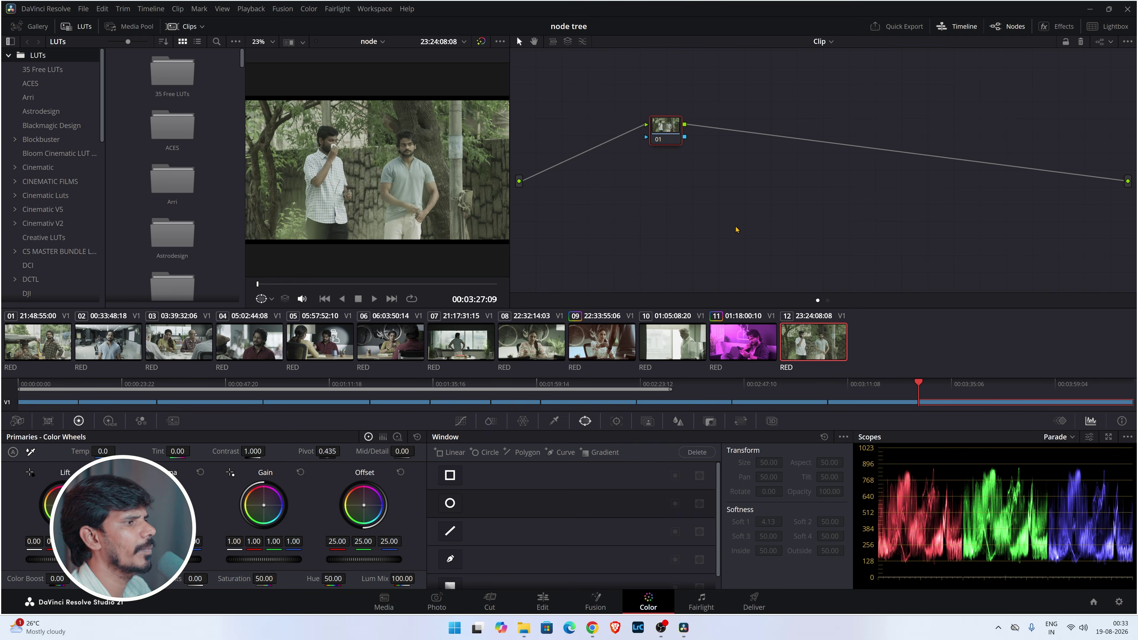
right_click(673, 133)
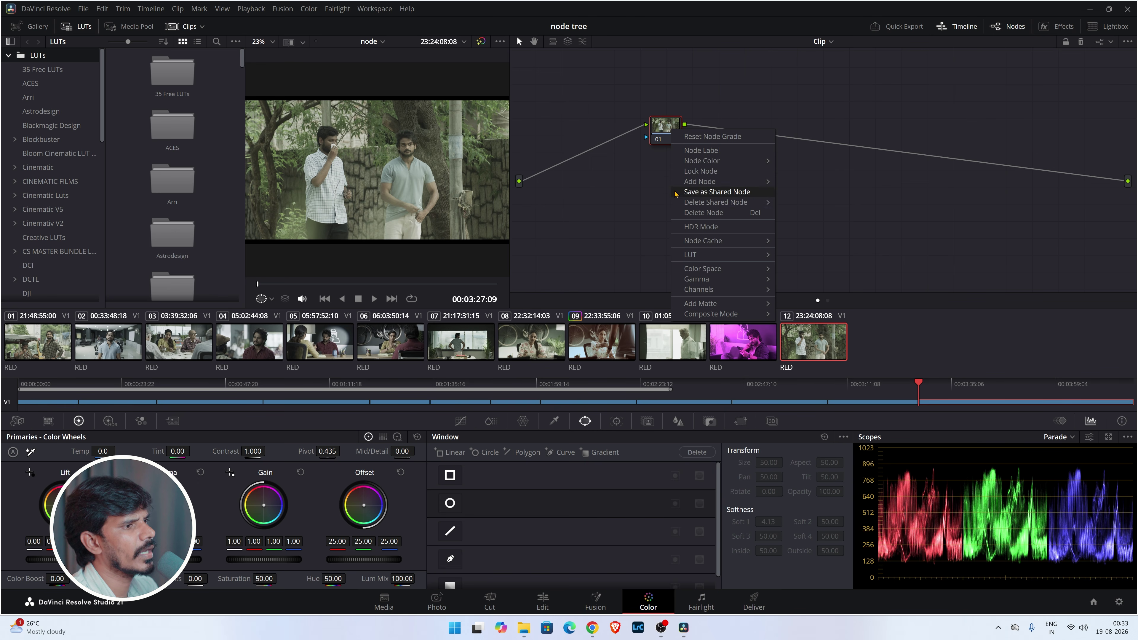
mouse_move(708, 183)
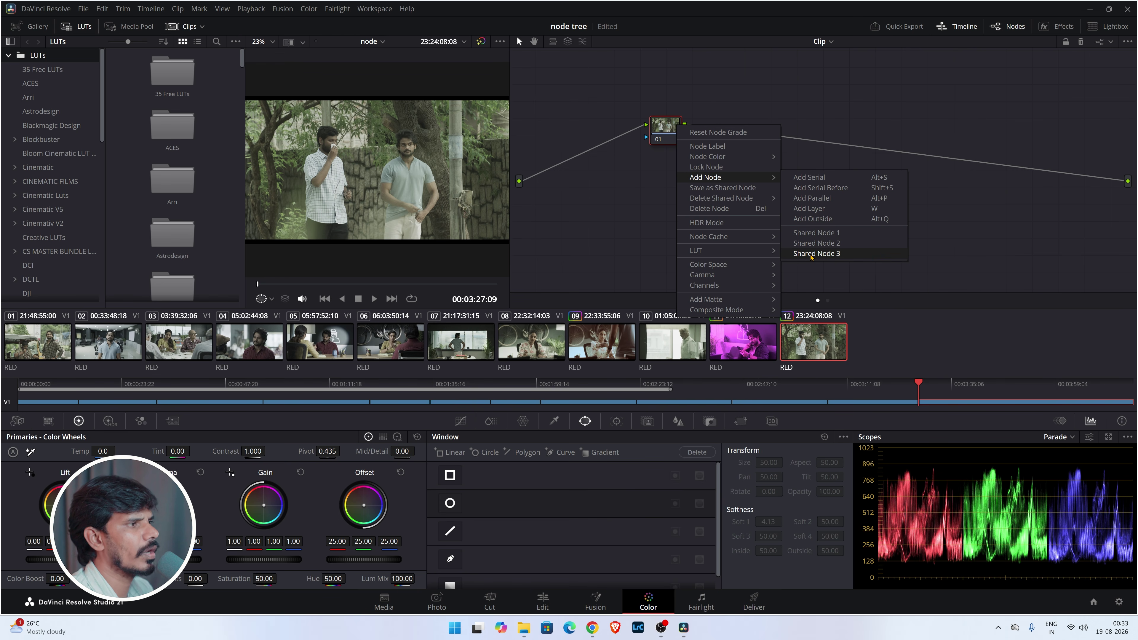
click(811, 254)
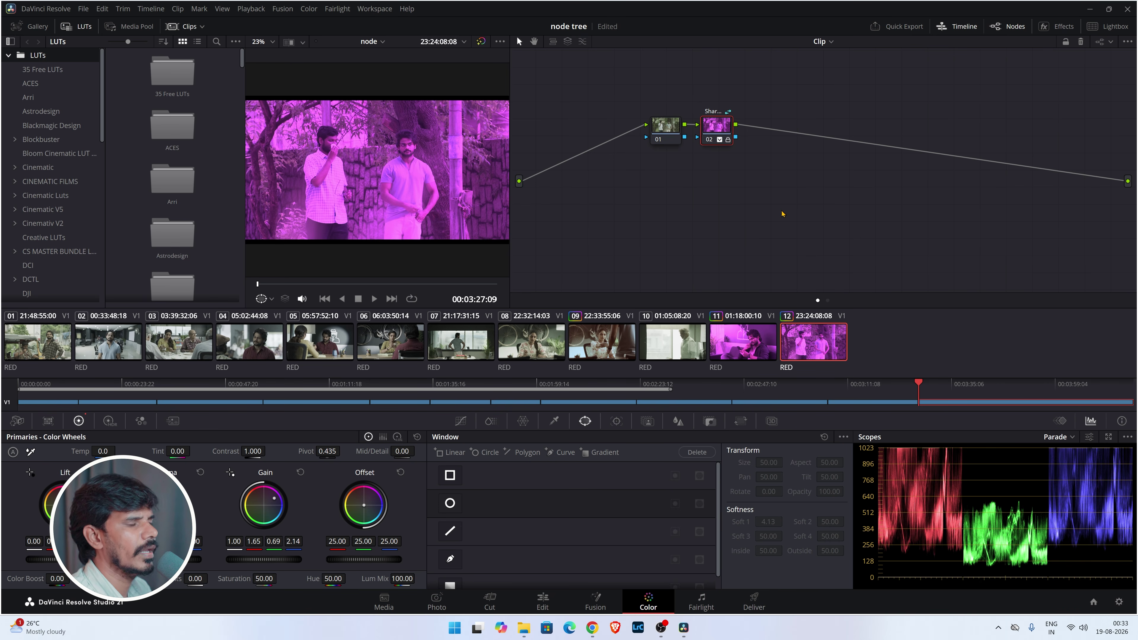
right_click(711, 130)
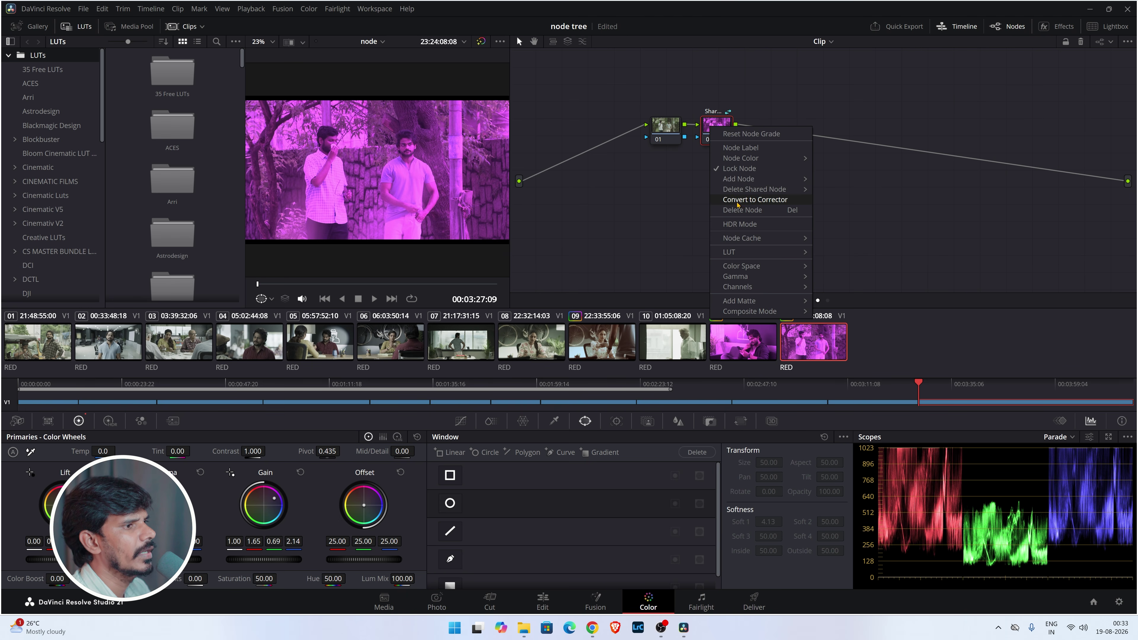
mouse_move(752, 190)
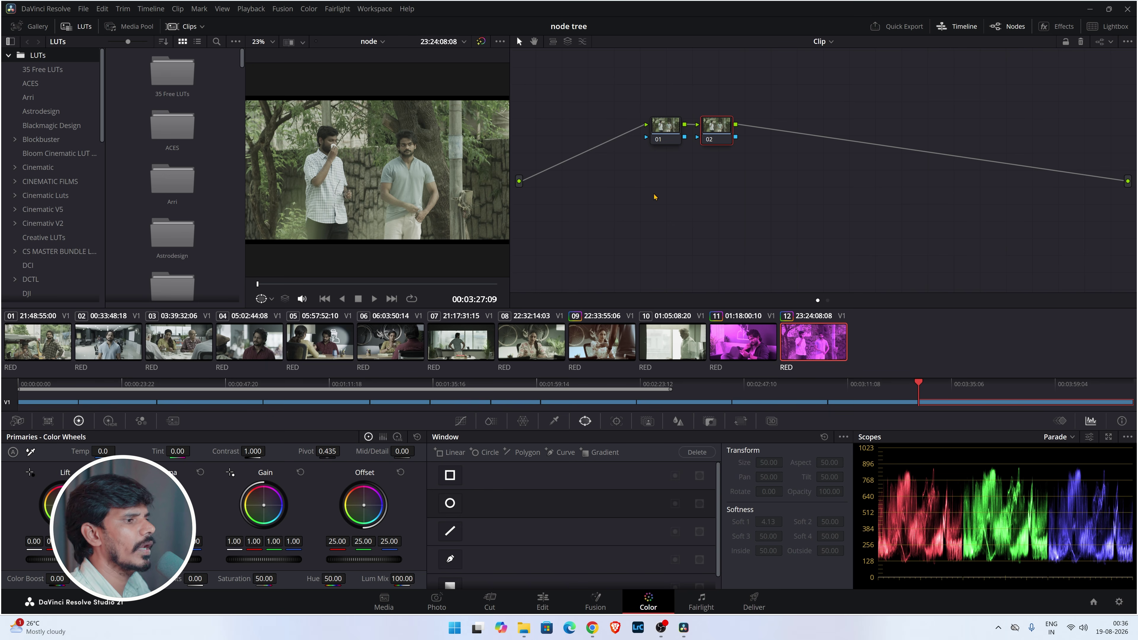
Open clip 09's node tree and scatter its nodes out of order, moving nodes 01 to 07, 09, 10, 21, 23 and 25.
click(582, 339)
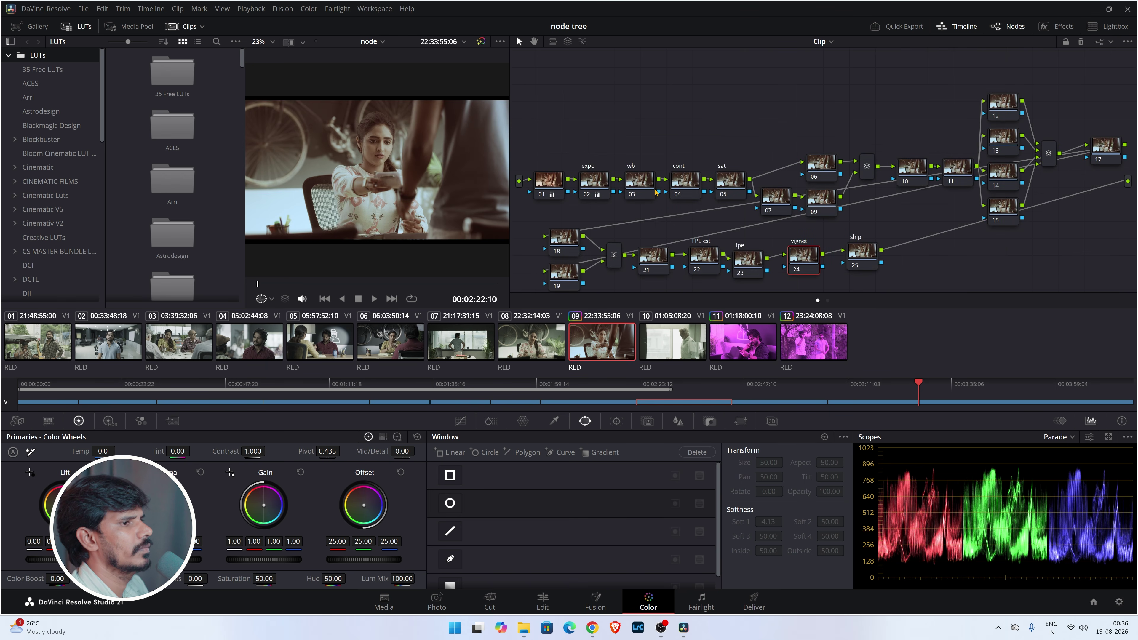
drag(548, 182, 536, 108)
drag(590, 181, 590, 108)
drag(637, 186, 568, 197)
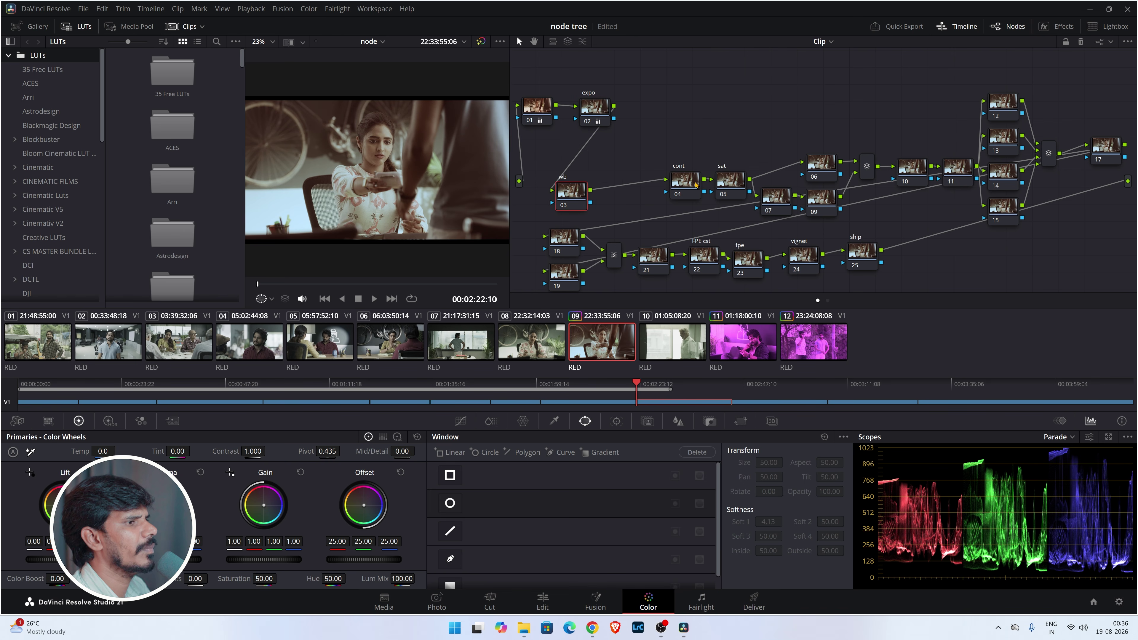
drag(684, 184, 667, 71)
drag(728, 185, 756, 98)
drag(776, 197, 702, 154)
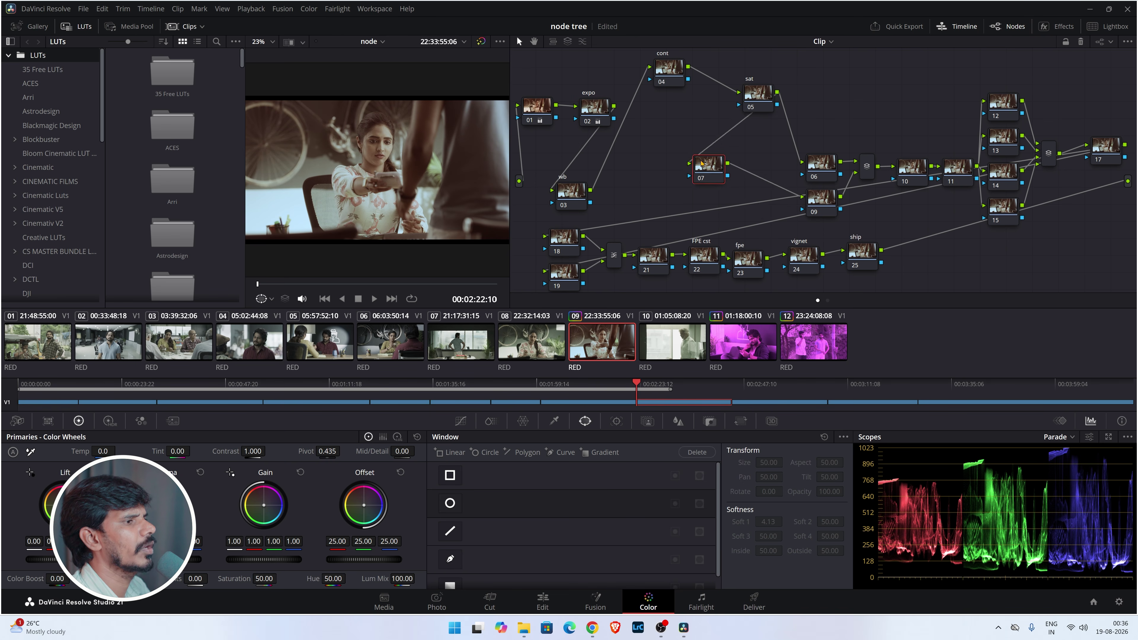
drag(820, 197, 739, 205)
drag(832, 164, 837, 104)
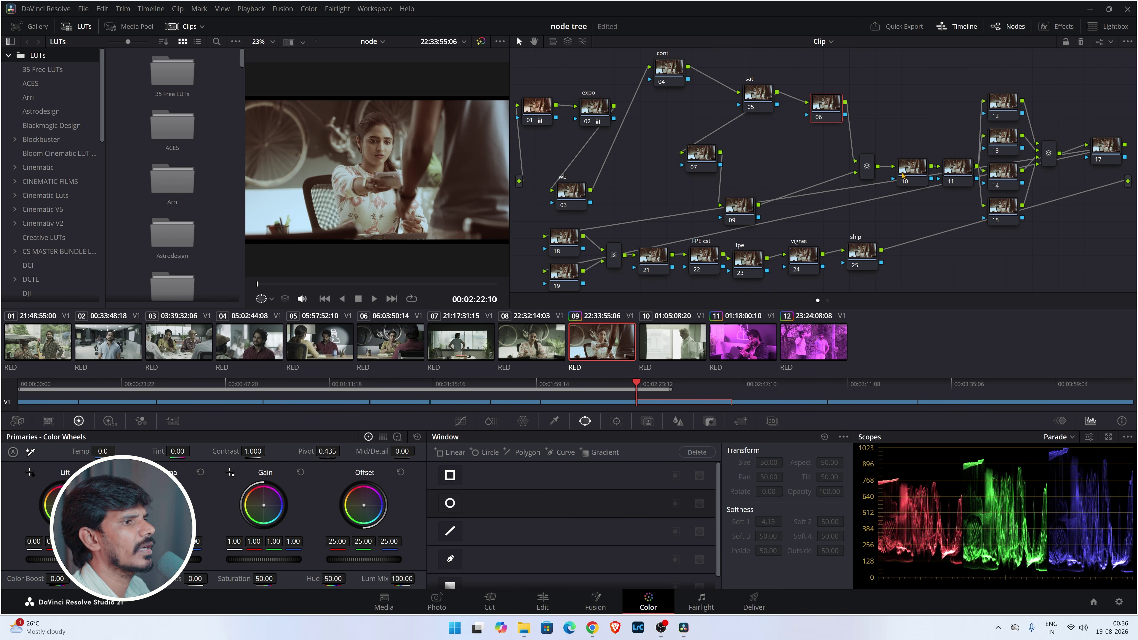
drag(911, 166, 913, 103)
drag(653, 257, 649, 167)
drag(741, 263, 764, 137)
drag(860, 253, 648, 117)
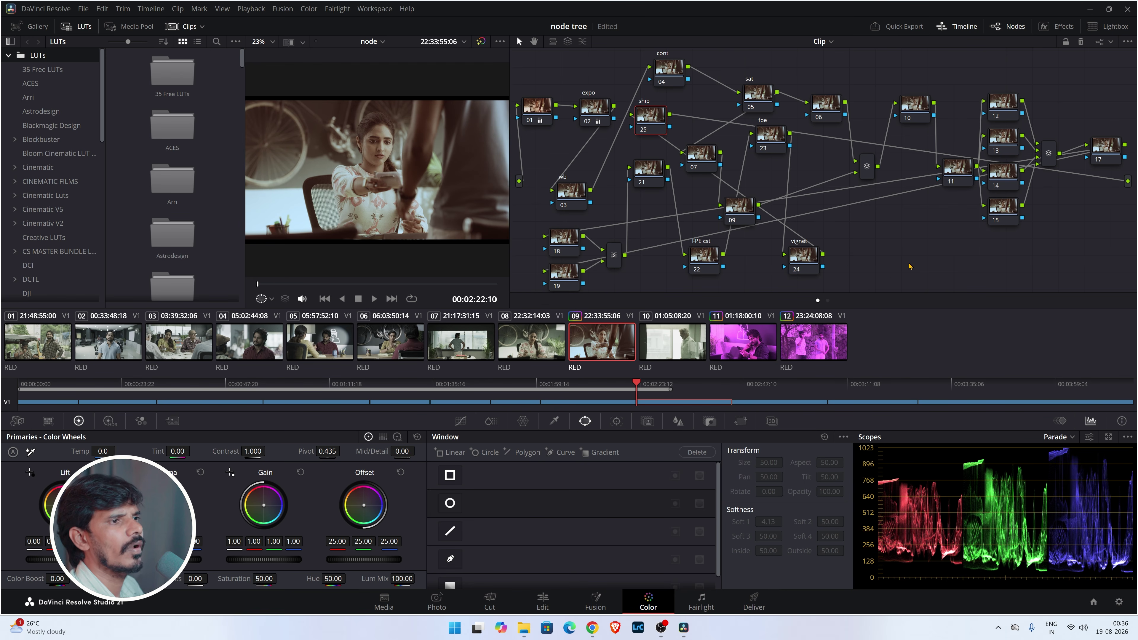
Tidy clip 09's scattered nodes with Cleanup Node Graph.
right_click(867, 238)
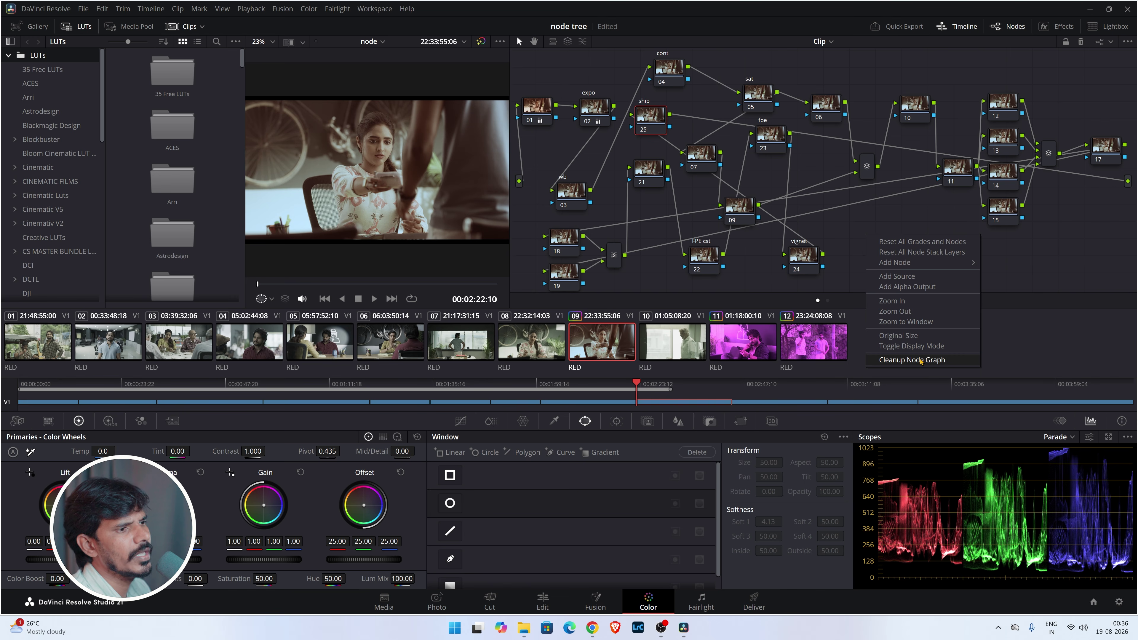
click(911, 360)
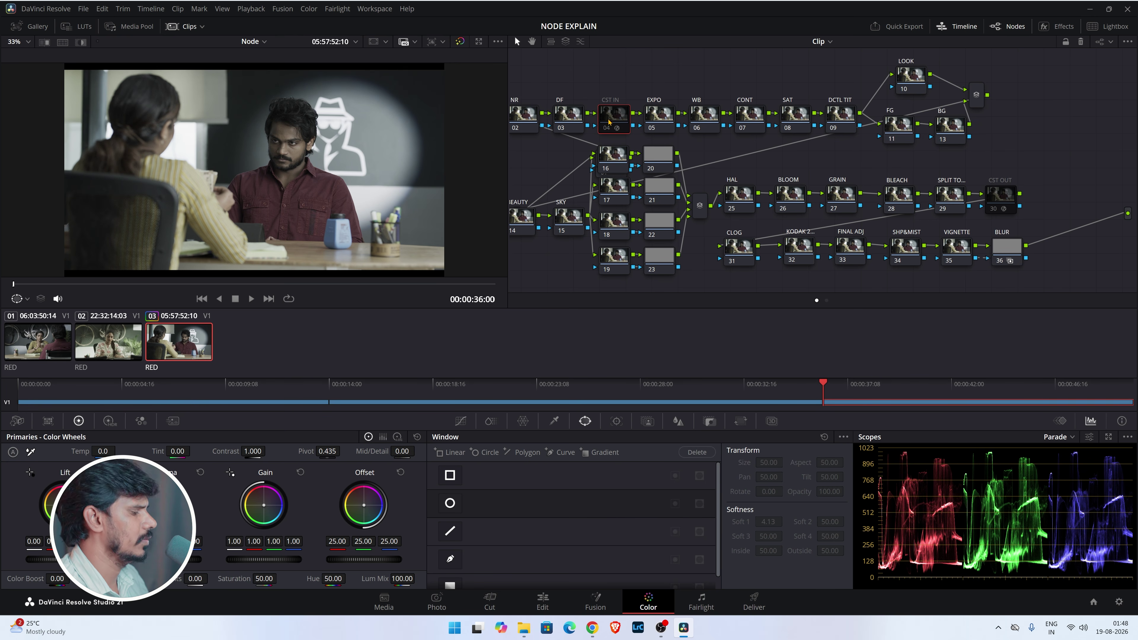
Enable the CST IN node 04 and CST OUT node 30, and check the resulting image in full screen.
key(ctrl+d)
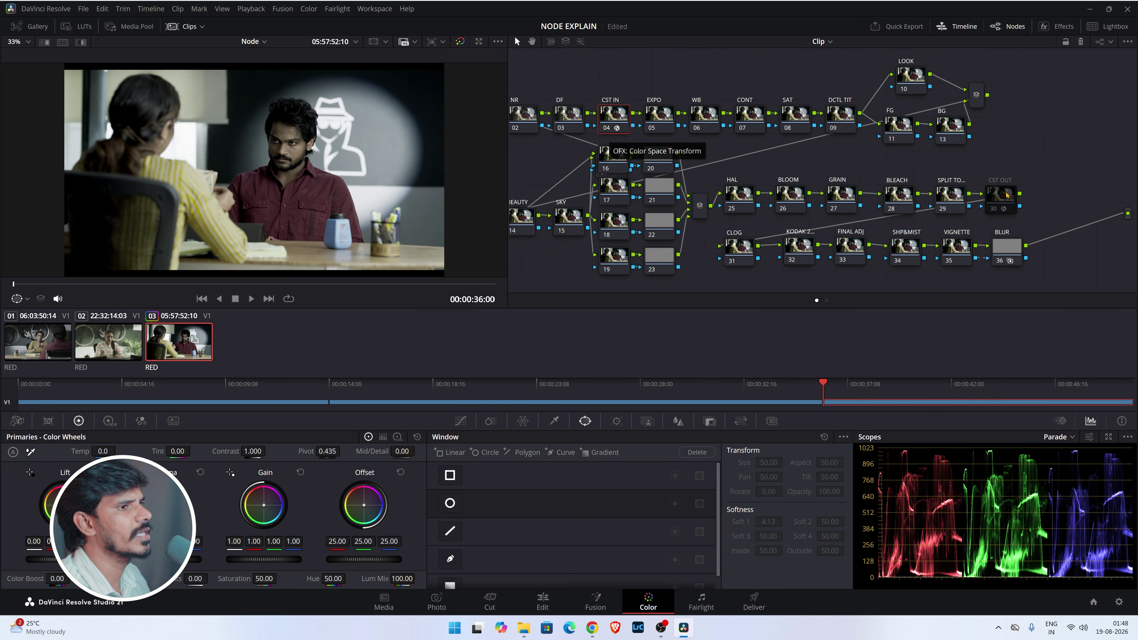
click(1001, 197)
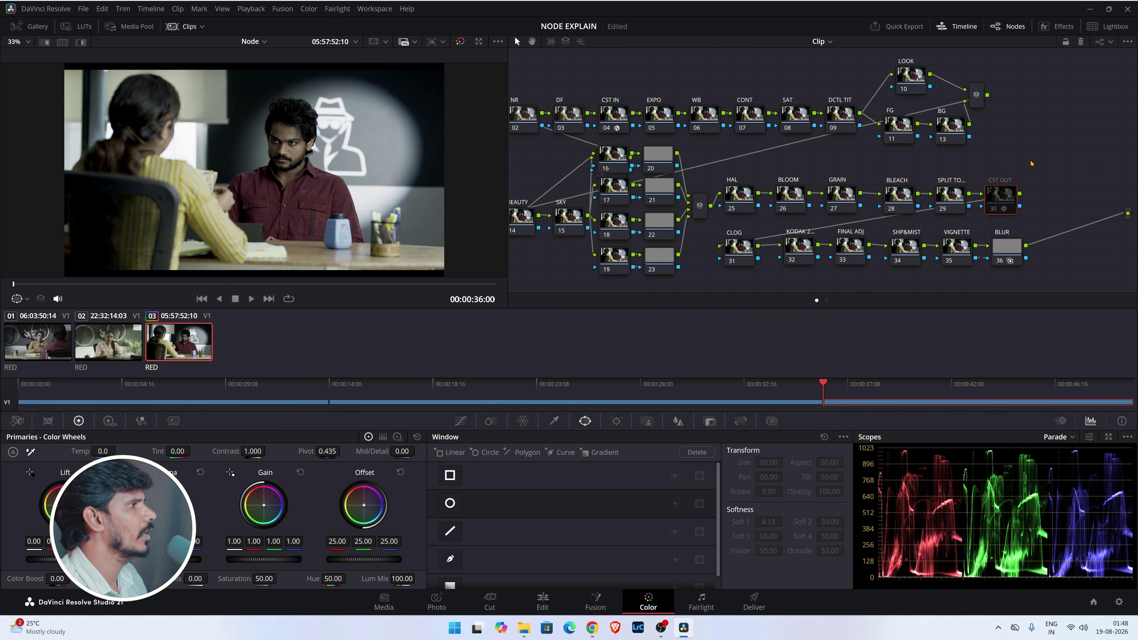
key(ctrl+d)
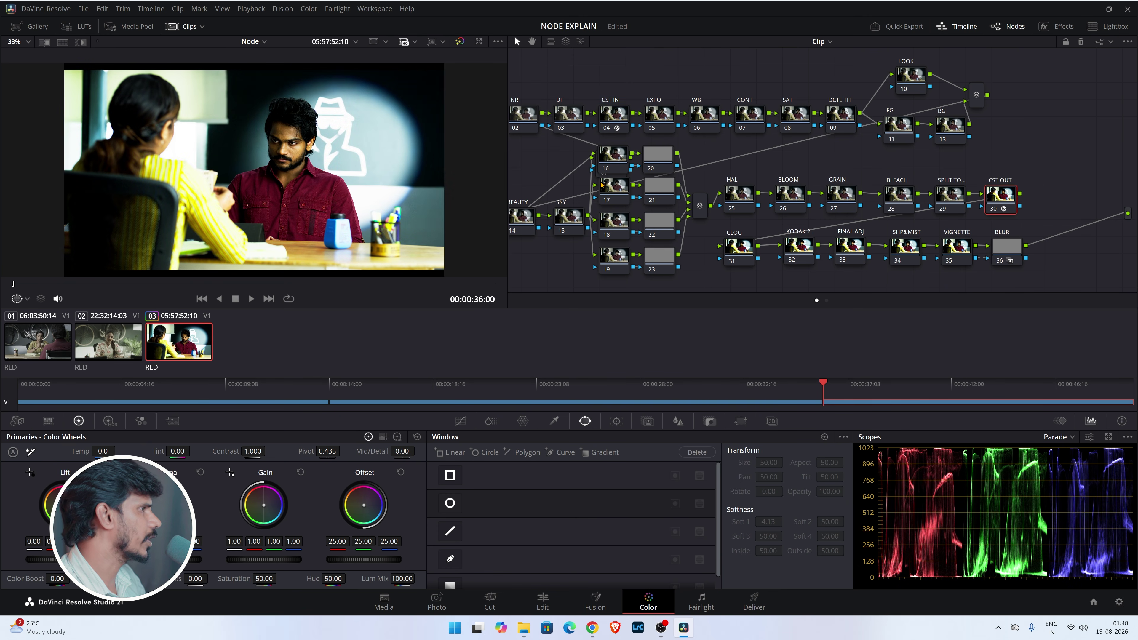
key(ctrl+f)
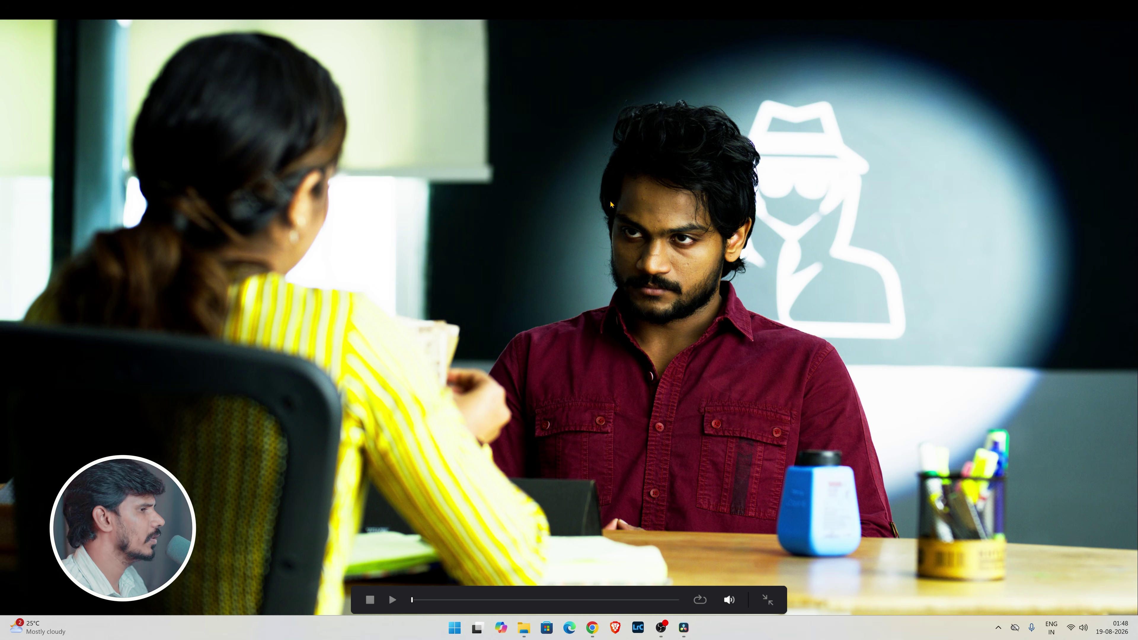
key(Escape)
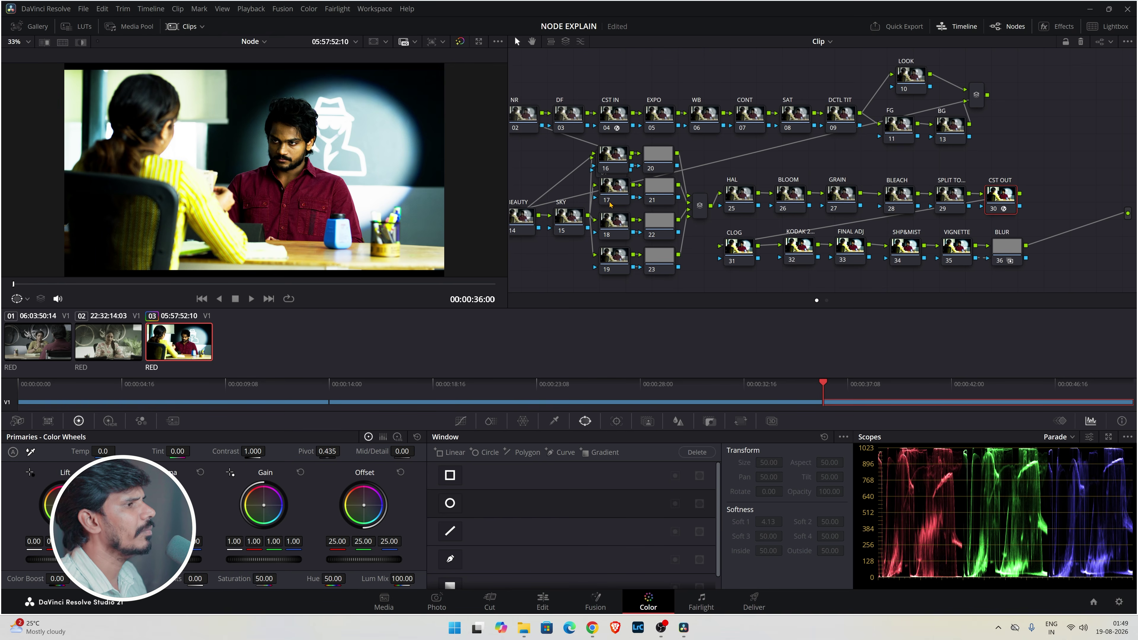
Save the project with the NR node 02 selected, and shift the DF node 03 out of the row and back.
mouse_move(528, 122)
mouse_down()
mouse_move(557, 92)
mouse_move(545, 85)
mouse_move(529, 110)
mouse_move(573, 76)
mouse_move(525, 115)
mouse_up()
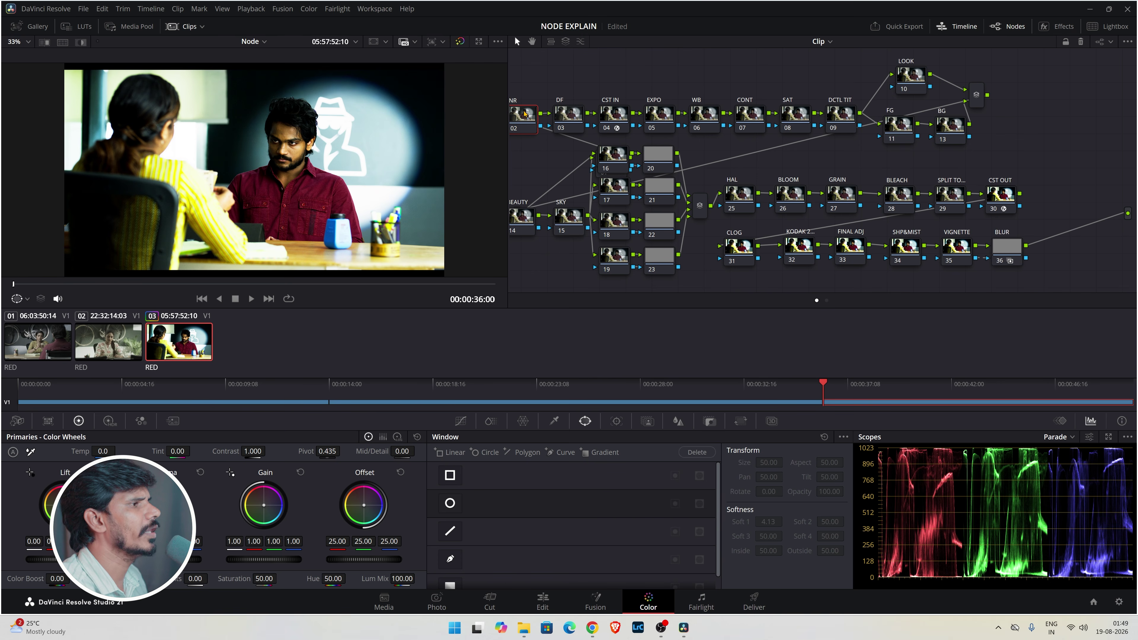
key(ctrl+s)
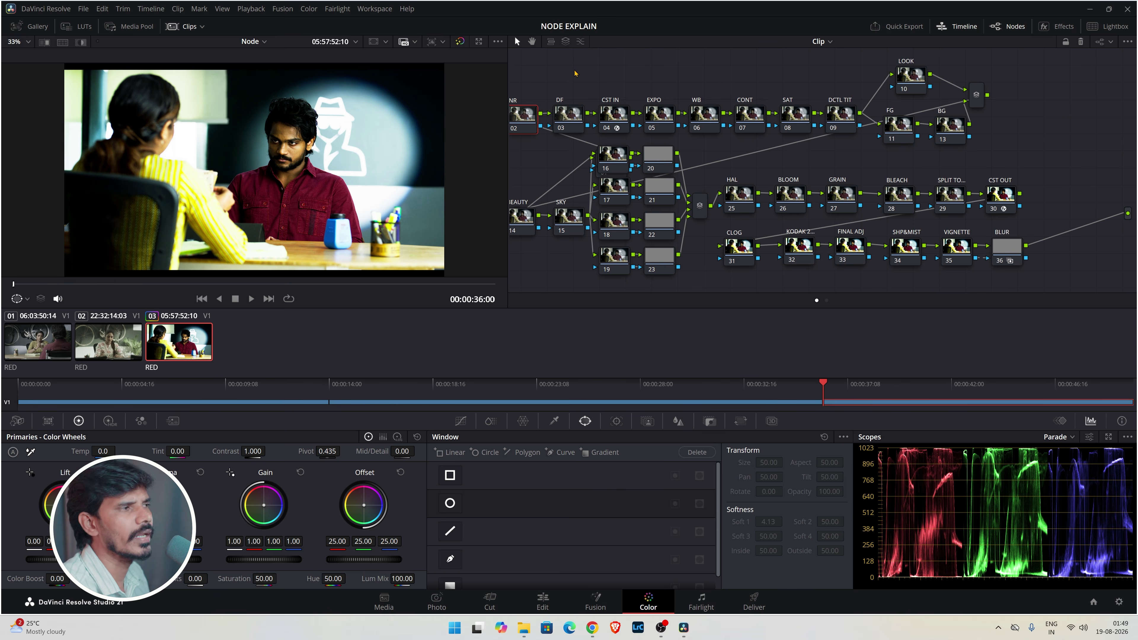
drag(572, 118, 579, 84)
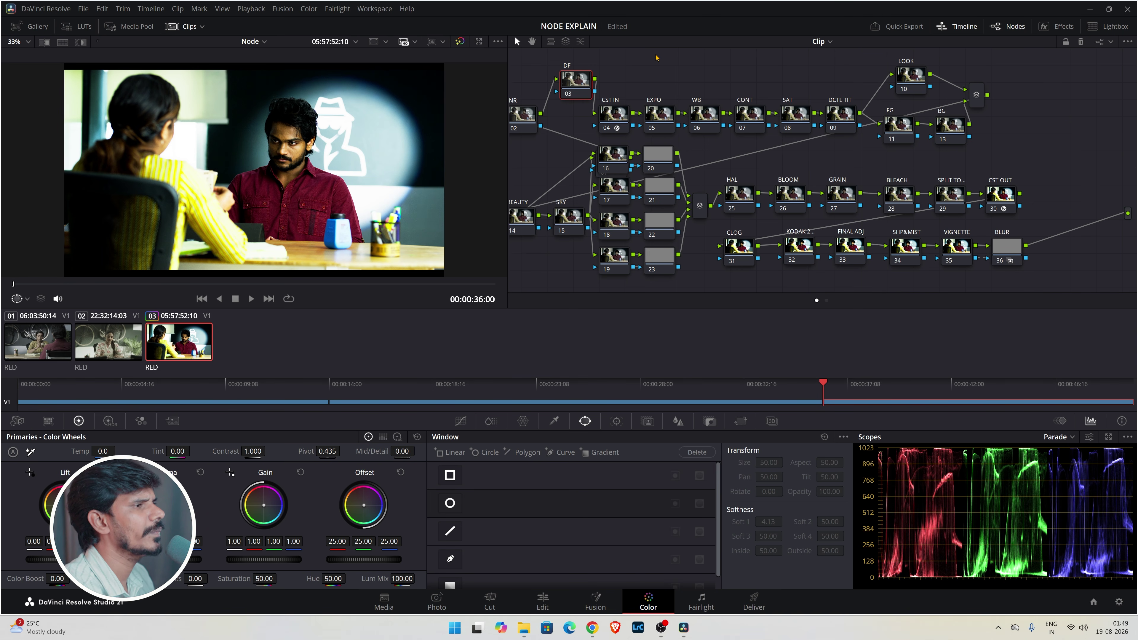
drag(583, 80, 576, 110)
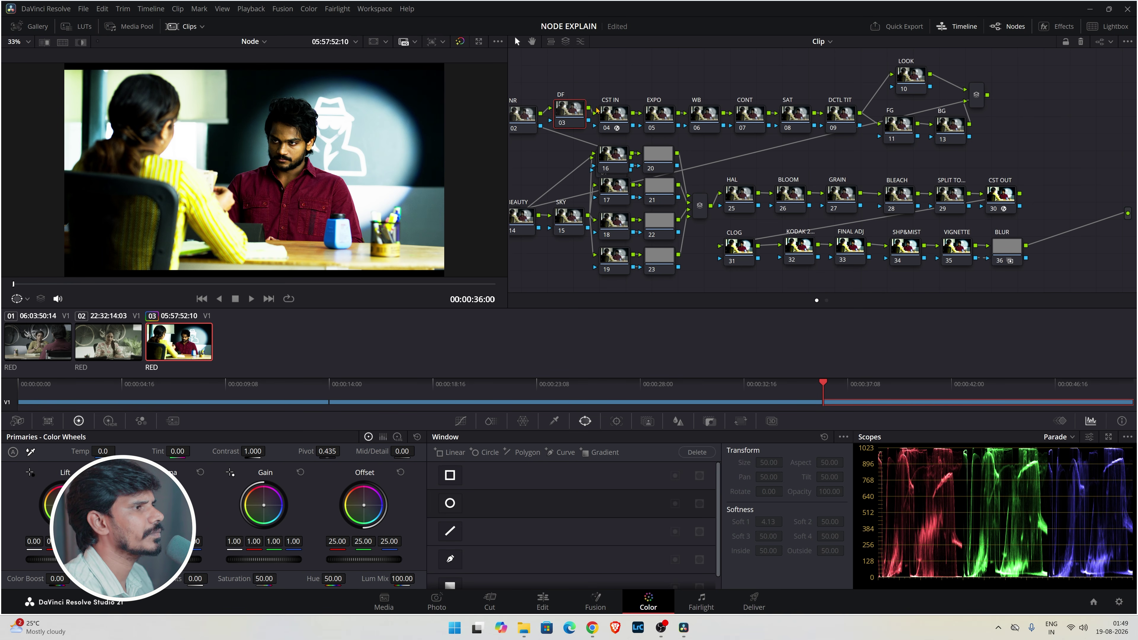
Examine the Color Space Transform settings of the CST IN node 04, including its input and output color space and gamma.
click(622, 115)
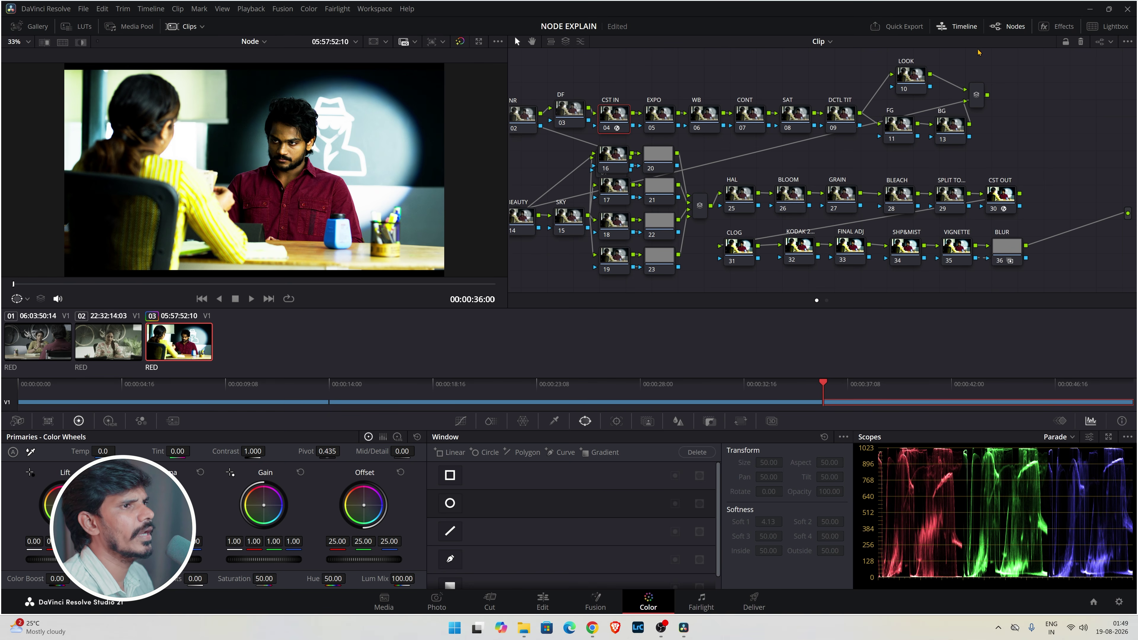
click(1053, 26)
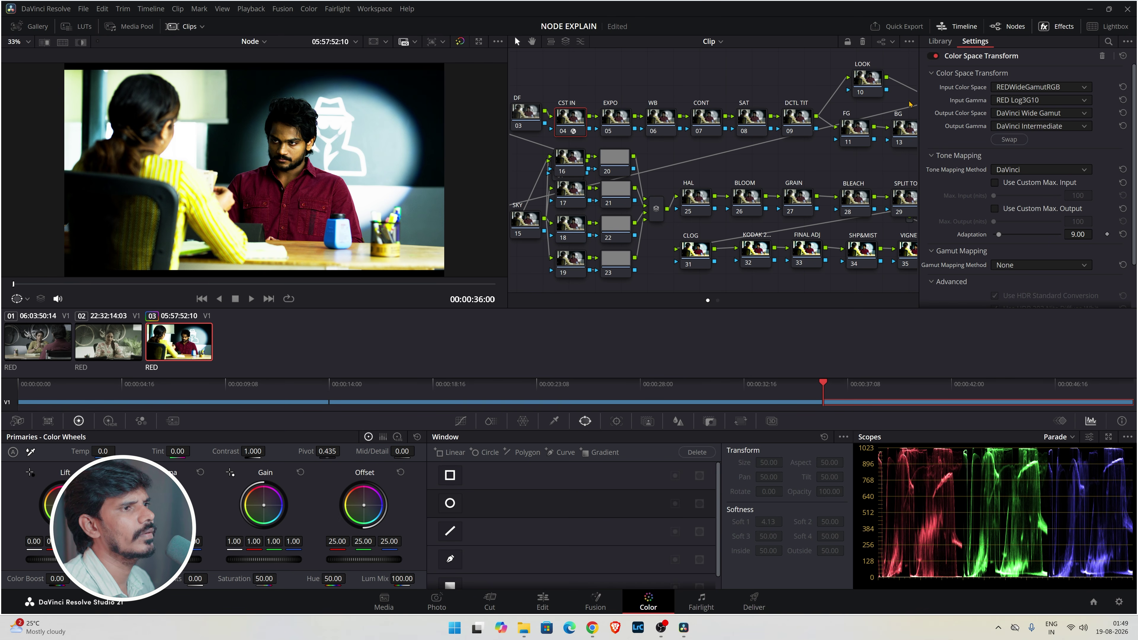
click(1057, 32)
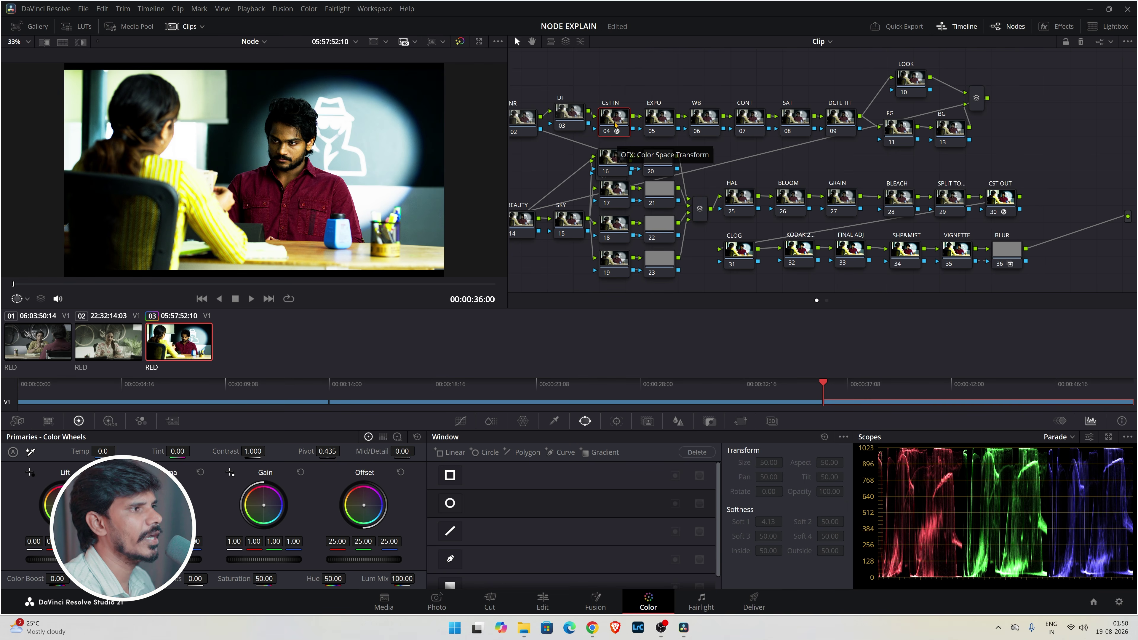
click(1061, 25)
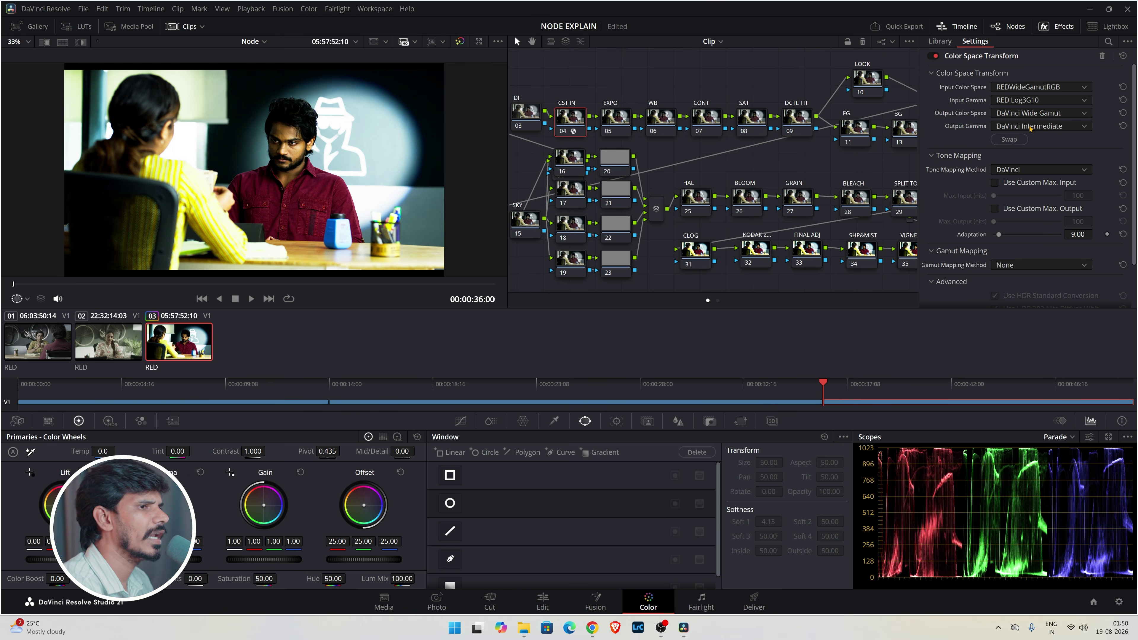
On the EXPO node 05, lower Gain to 0.91, raise Lift to 0.06 and raise Gamma slightly.
click(625, 121)
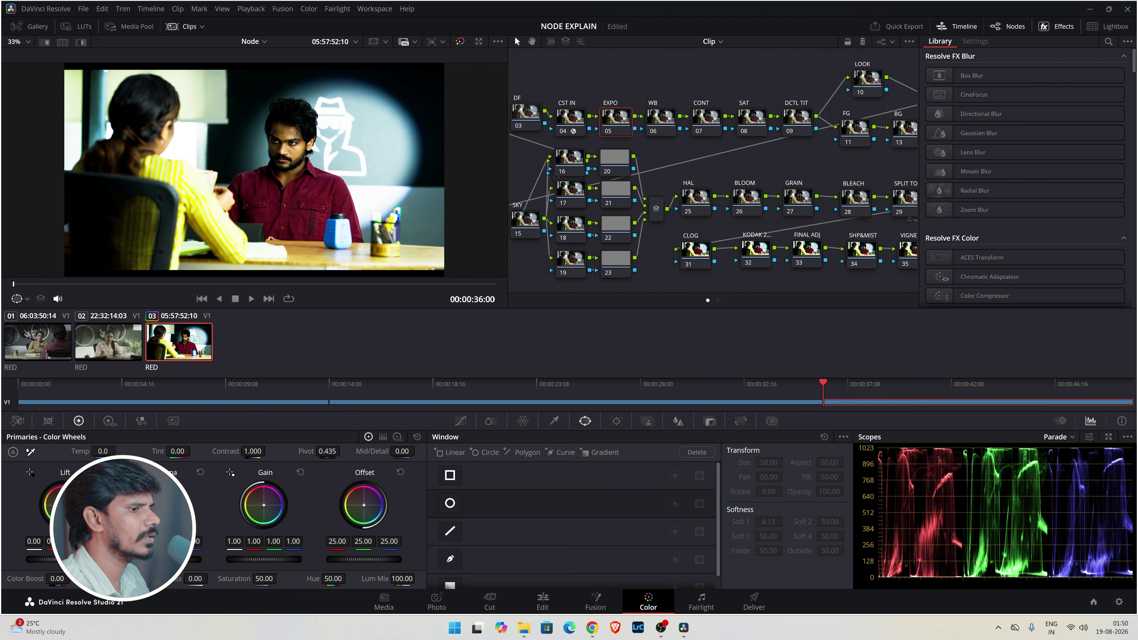
mouse_move(265, 559)
mouse_down()
mouse_move(233, 560)
mouse_move(255, 559)
mouse_up()
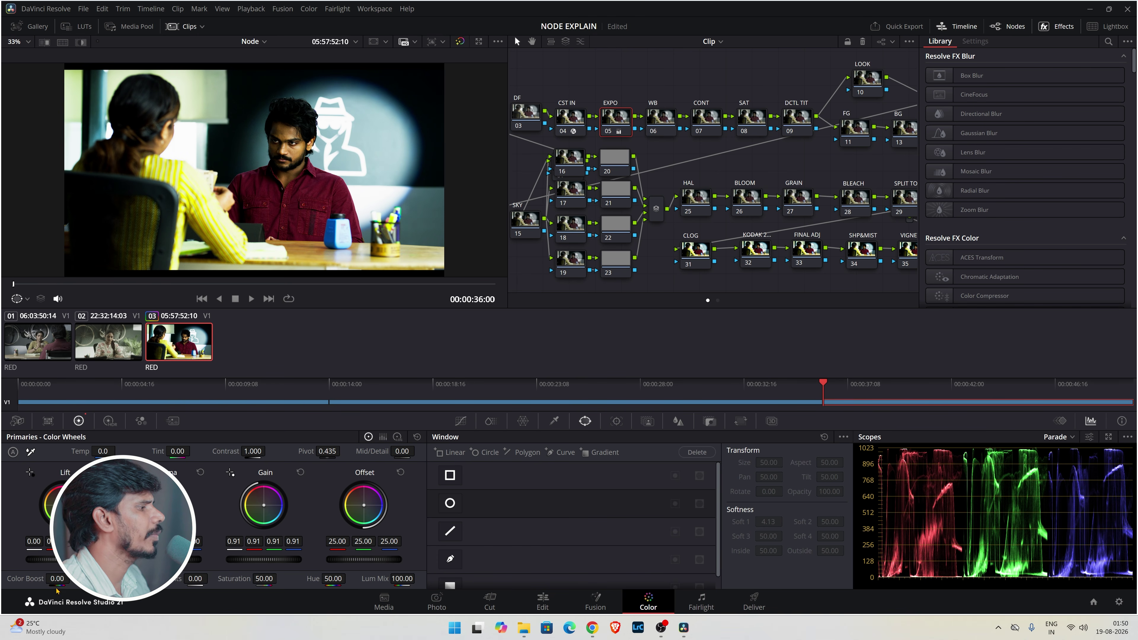
drag(63, 559, 74, 559)
drag(164, 559, 168, 560)
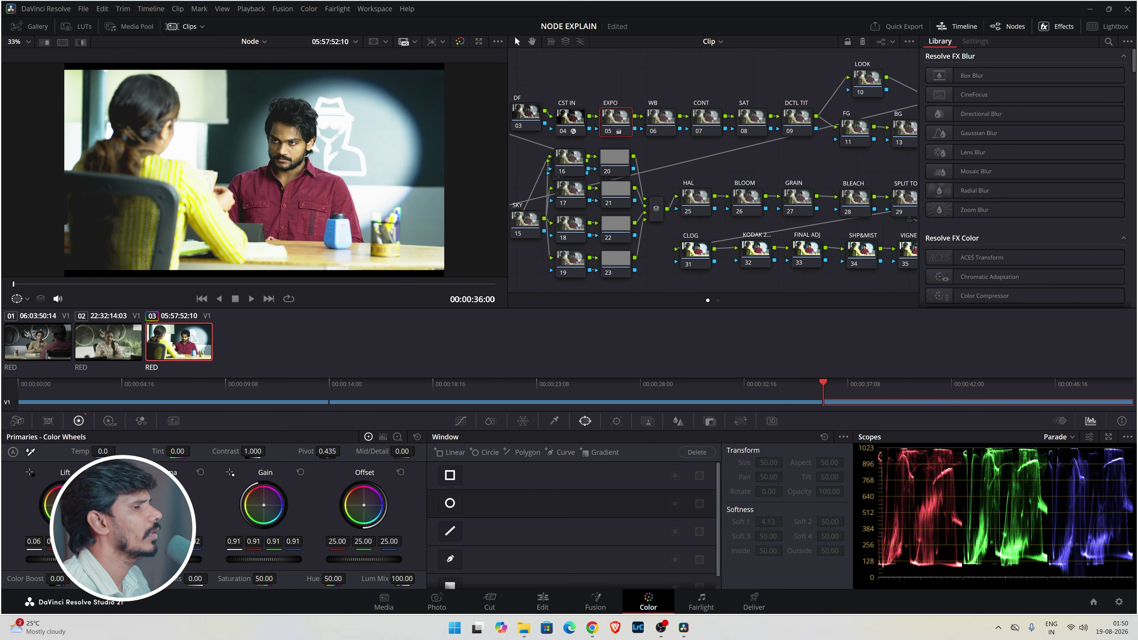
Go through the WB node 06, CONT node 07 and SAT node 08 one after another.
click(657, 114)
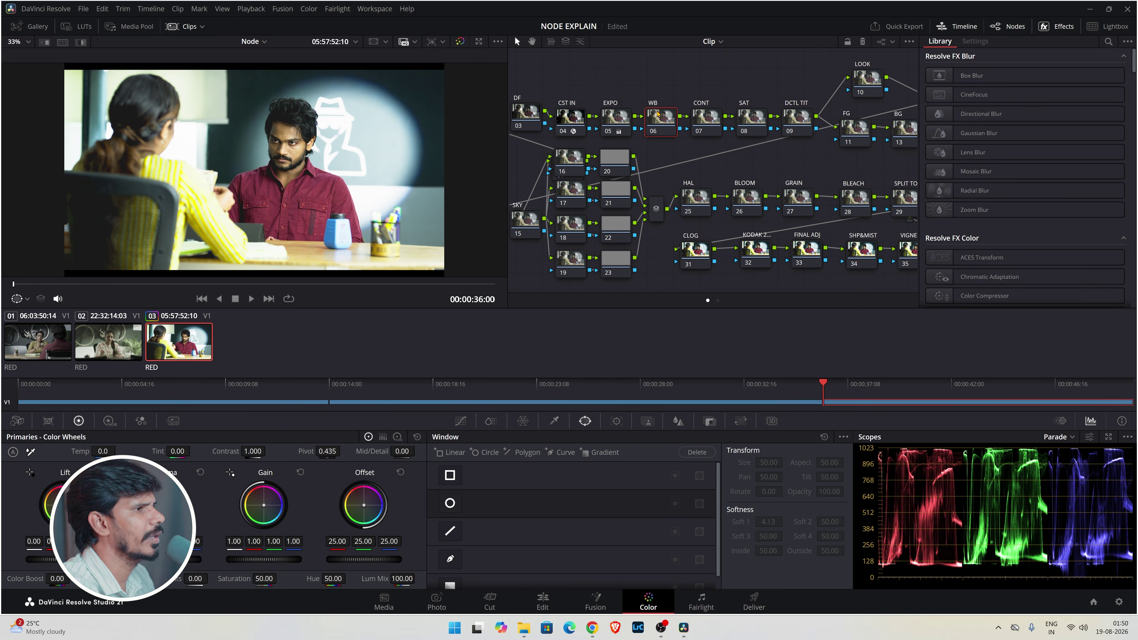
click(714, 132)
click(749, 120)
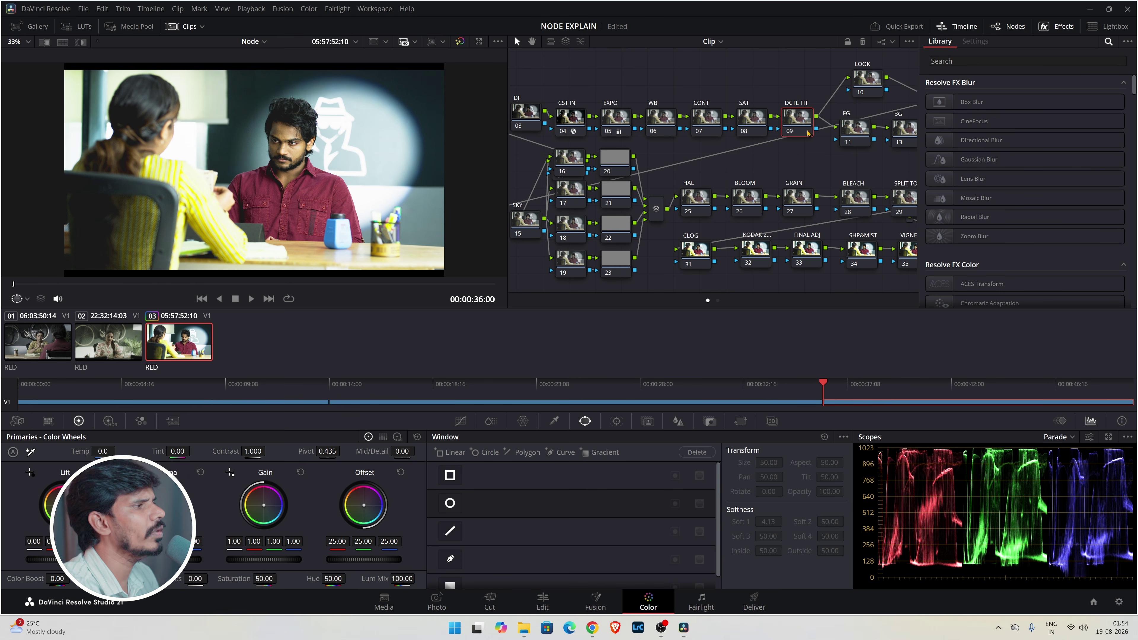
Select the LOOK node 10 and examine the camera log folders in the Blockbuster LUT collection.
drag(872, 80, 873, 85)
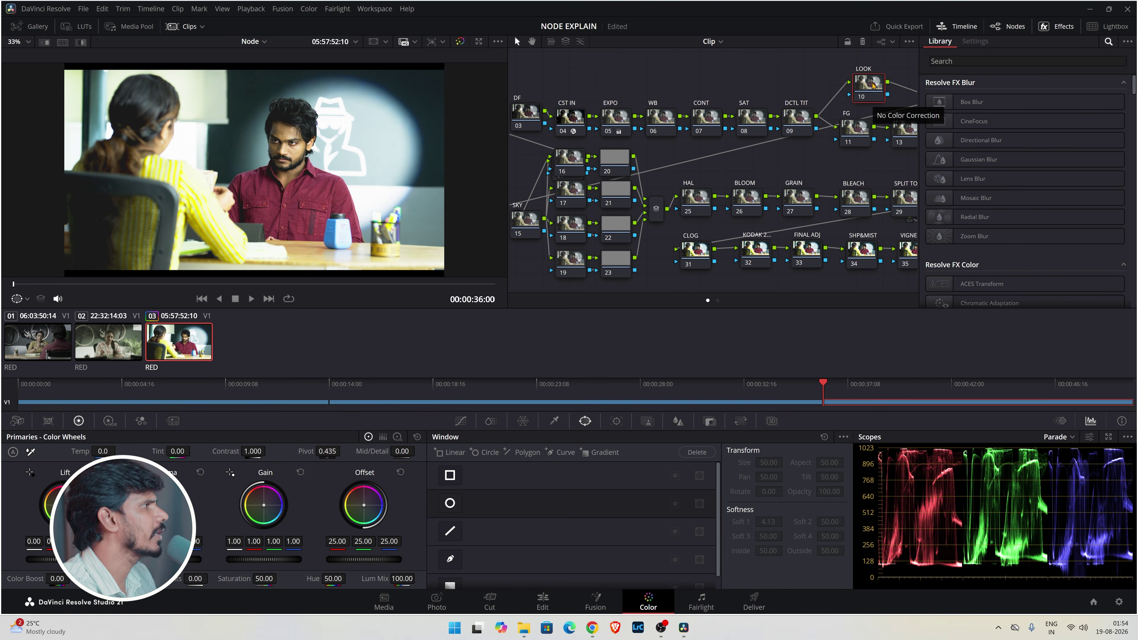
click(81, 26)
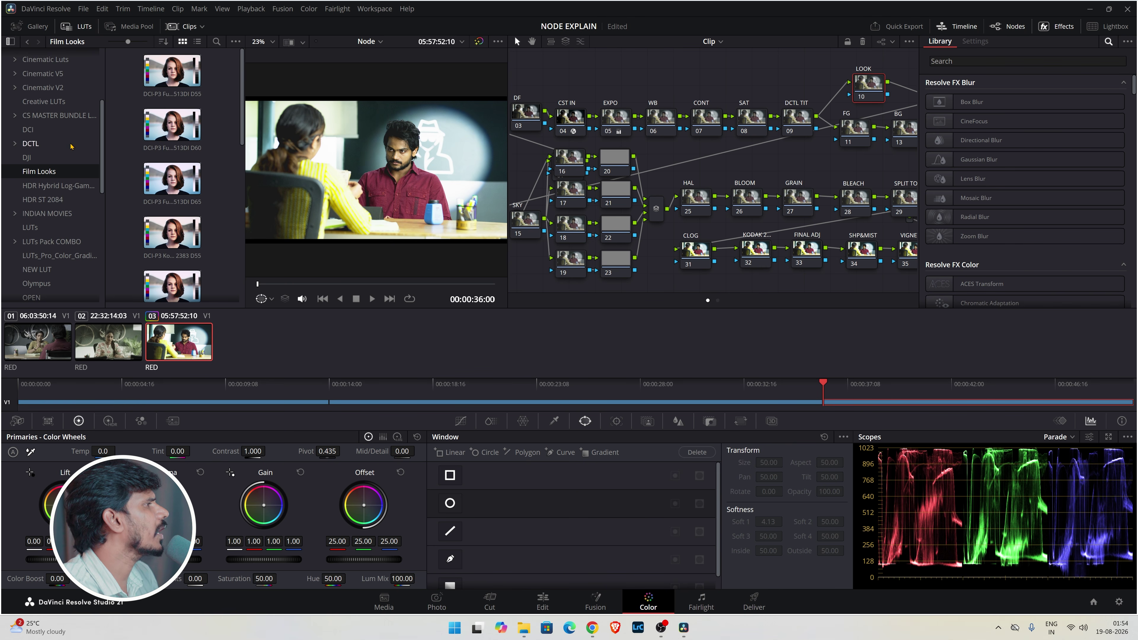
scroll(61, 147, up, 2)
scroll(64, 147, up, 2)
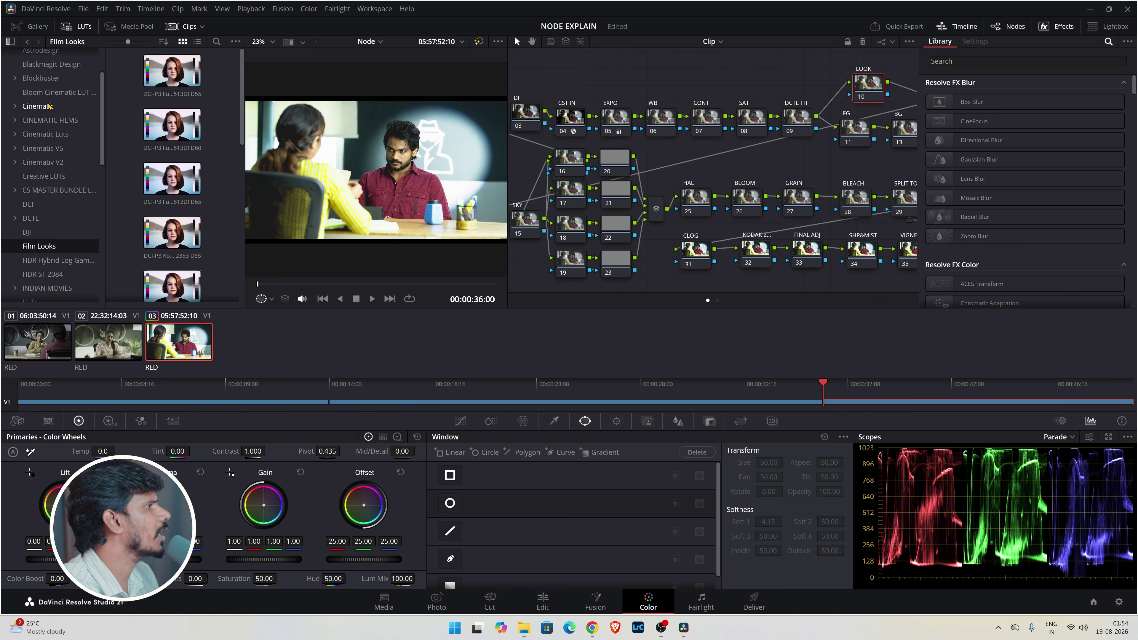
click(41, 82)
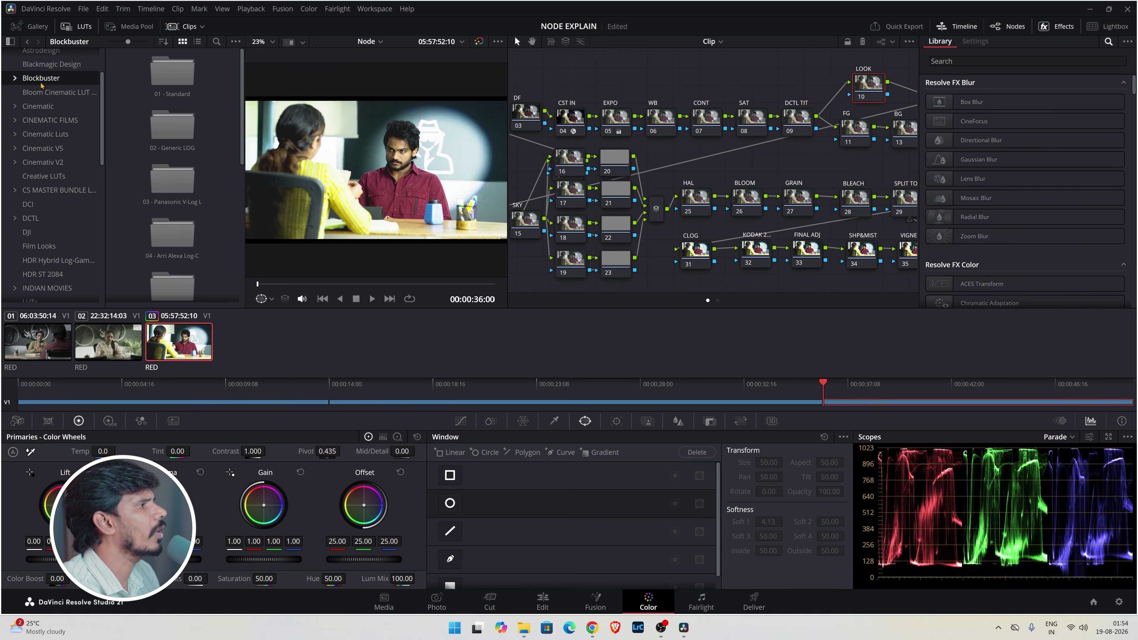
scroll(202, 132, down, 5)
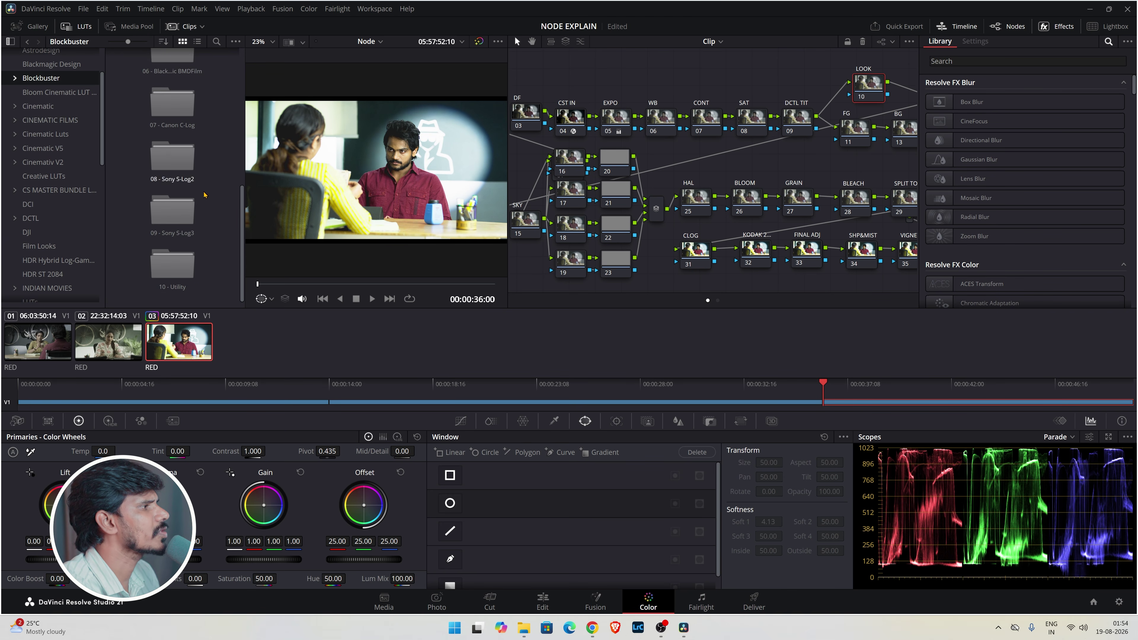
scroll(213, 232, up, 3)
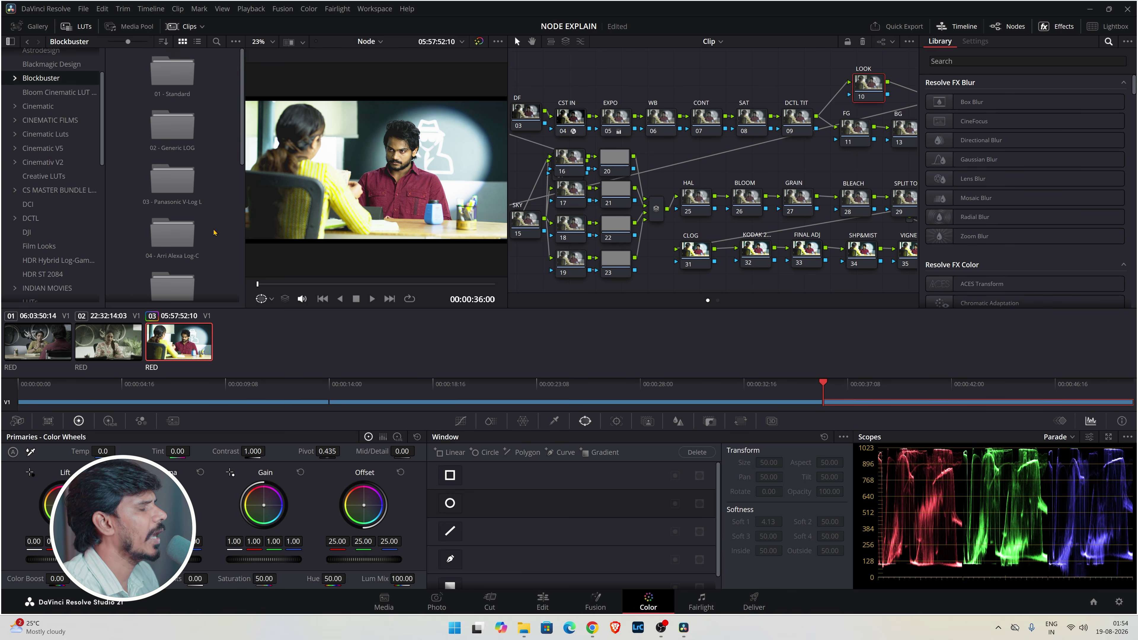
scroll(214, 234, down, 3)
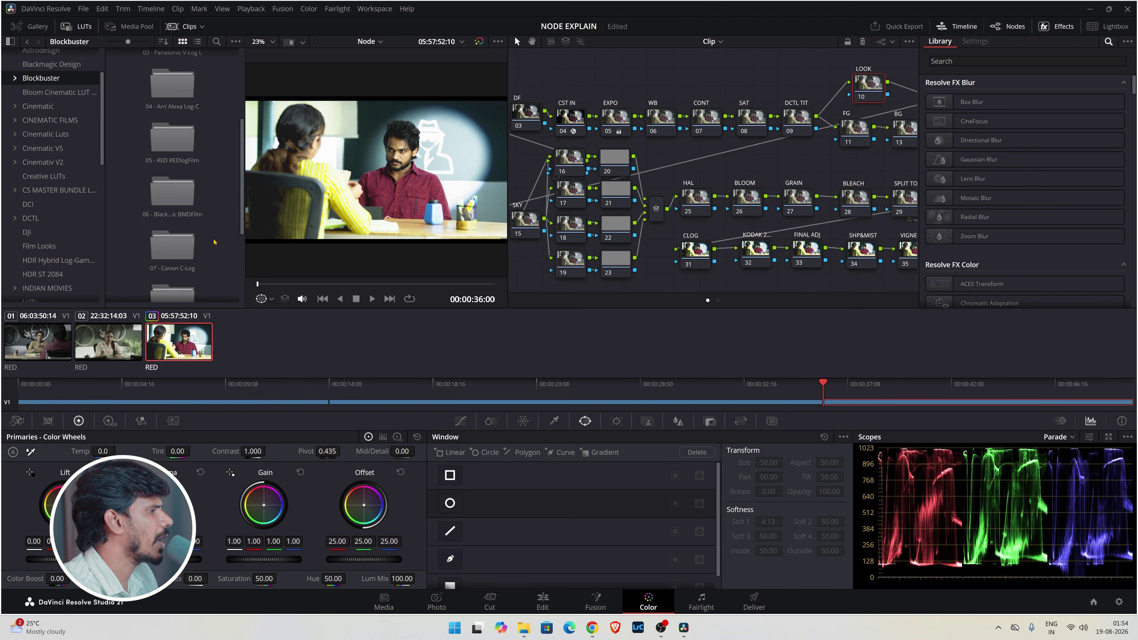
scroll(214, 242, down, 1)
scroll(213, 243, down, 1)
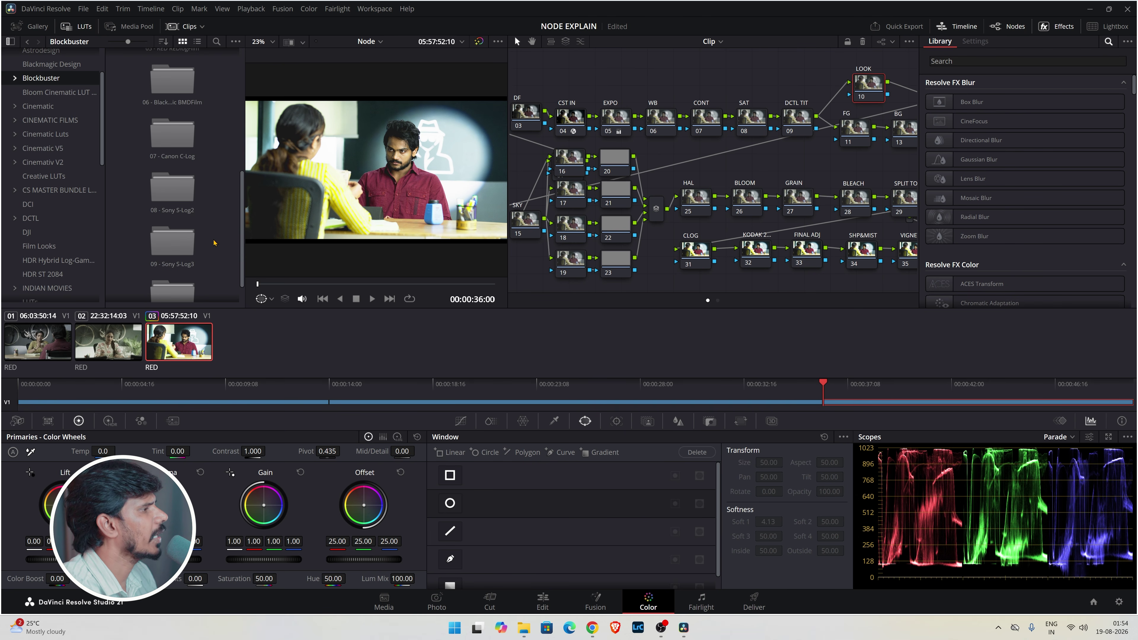
scroll(222, 218, down, 1)
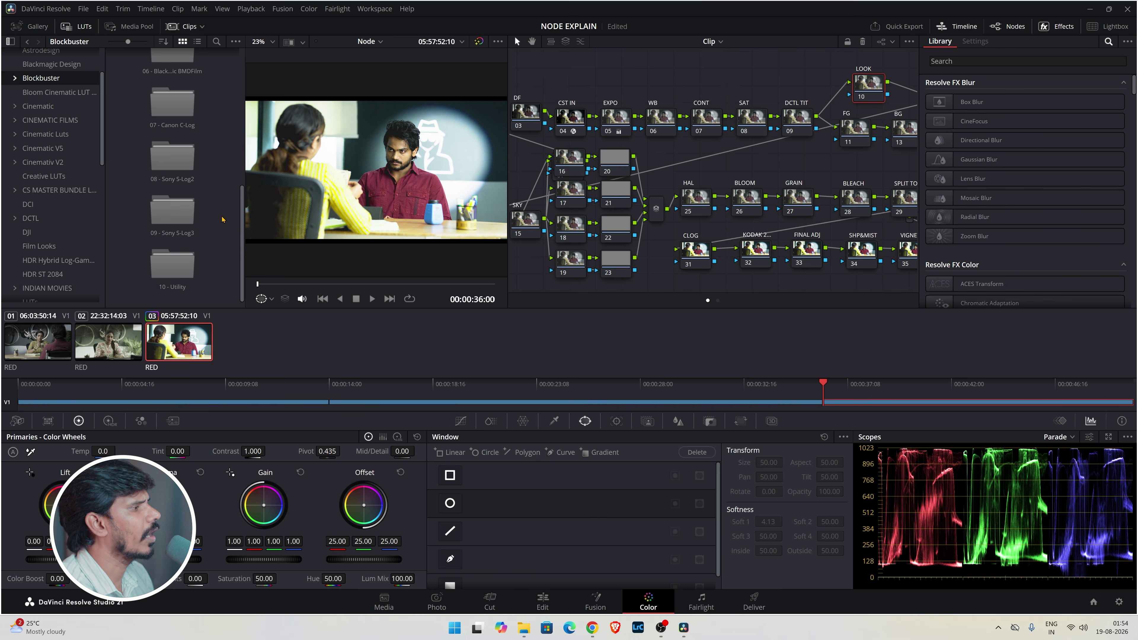
scroll(222, 219, up, 4)
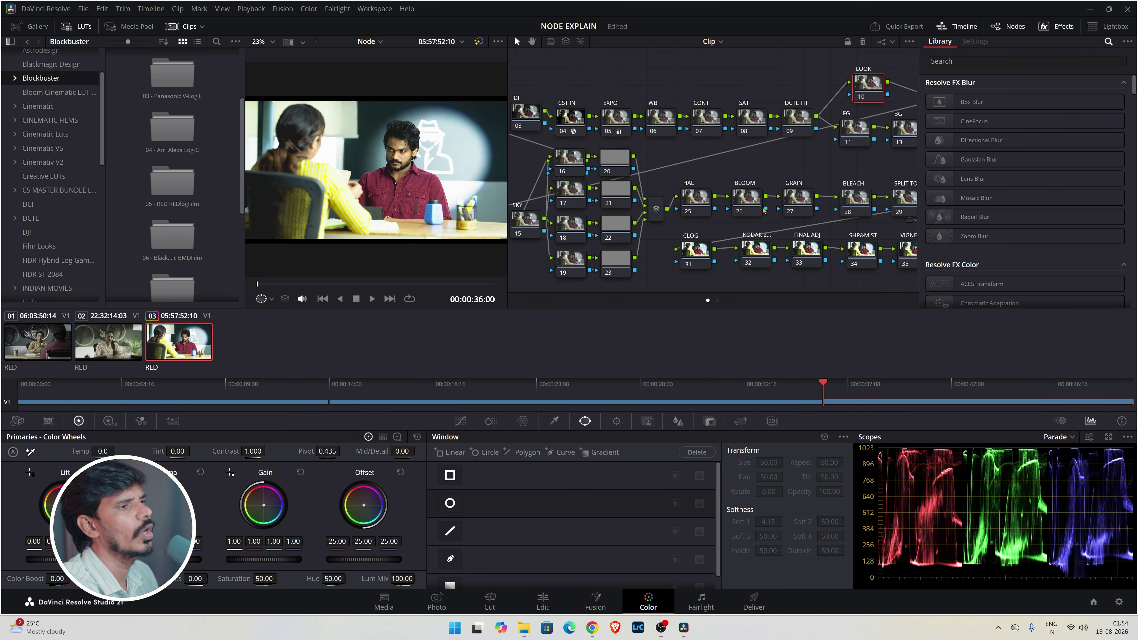
Go through the FG node 11 and BG node 13, and hide the effects library to widen the node graph.
click(856, 139)
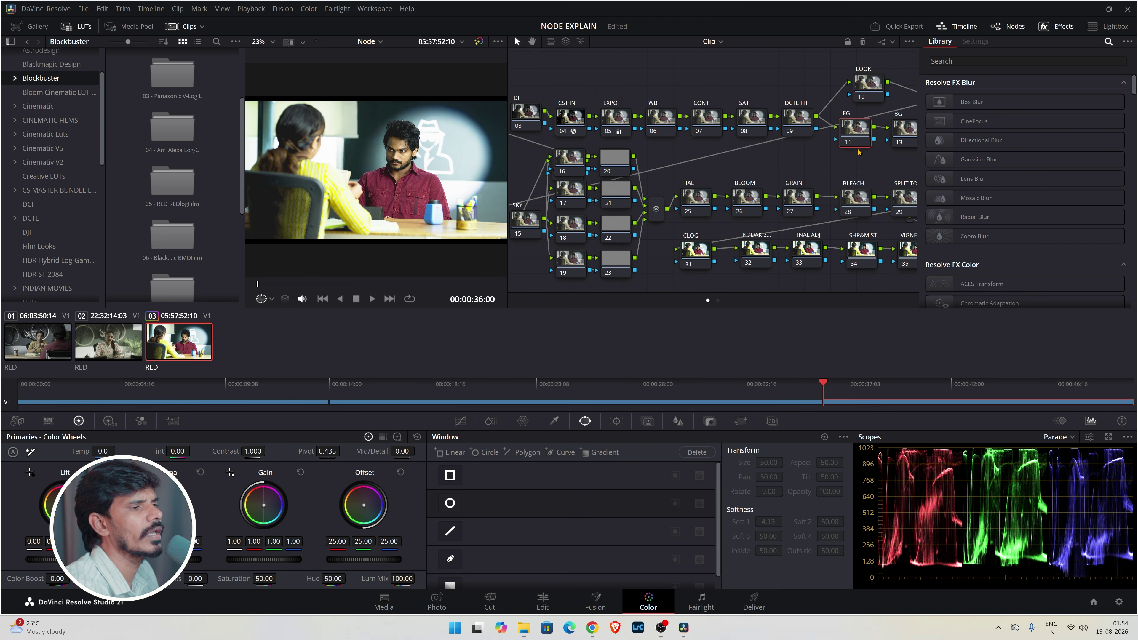
click(903, 131)
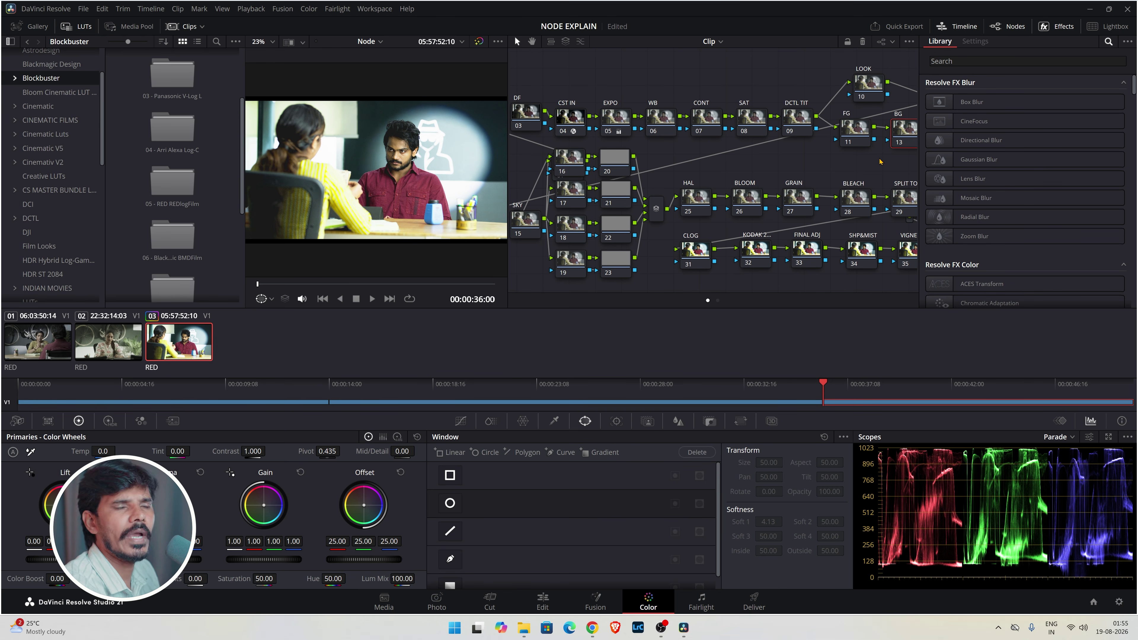
click(1057, 26)
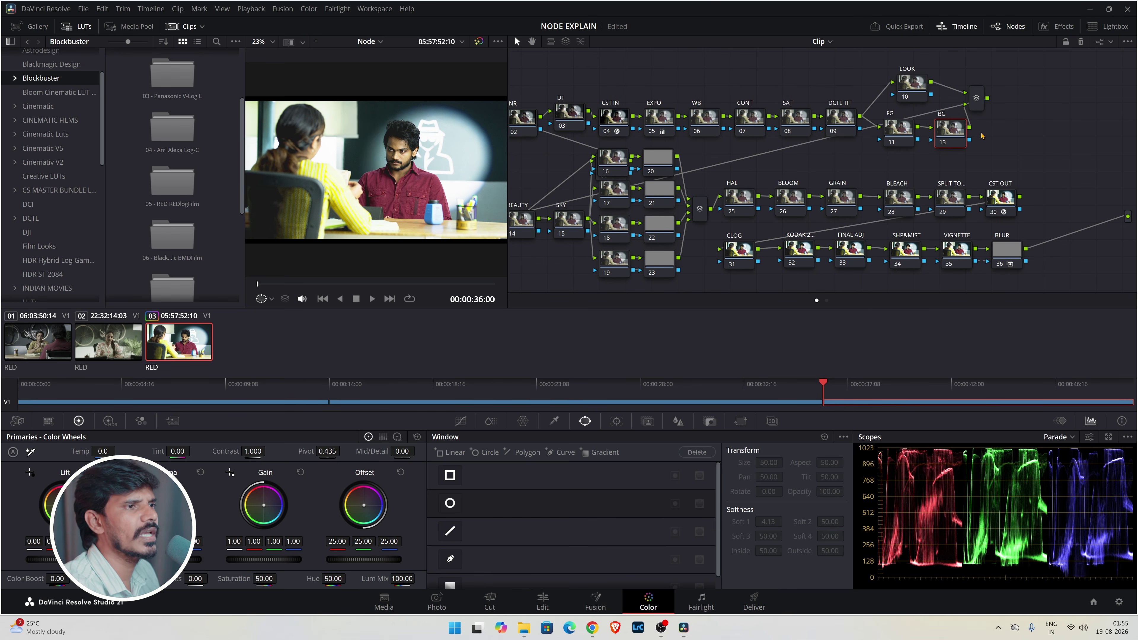
Select the BEAUTY node 14 and search the effects library for beauty.
scroll(1017, 134, down, 1)
click(525, 229)
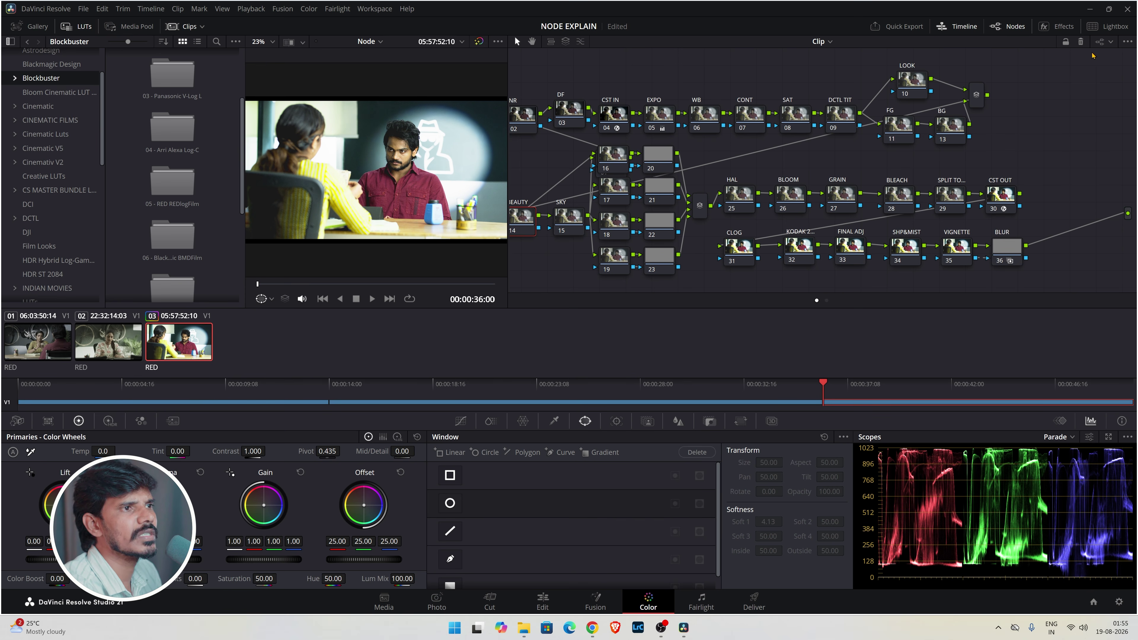
click(1043, 26)
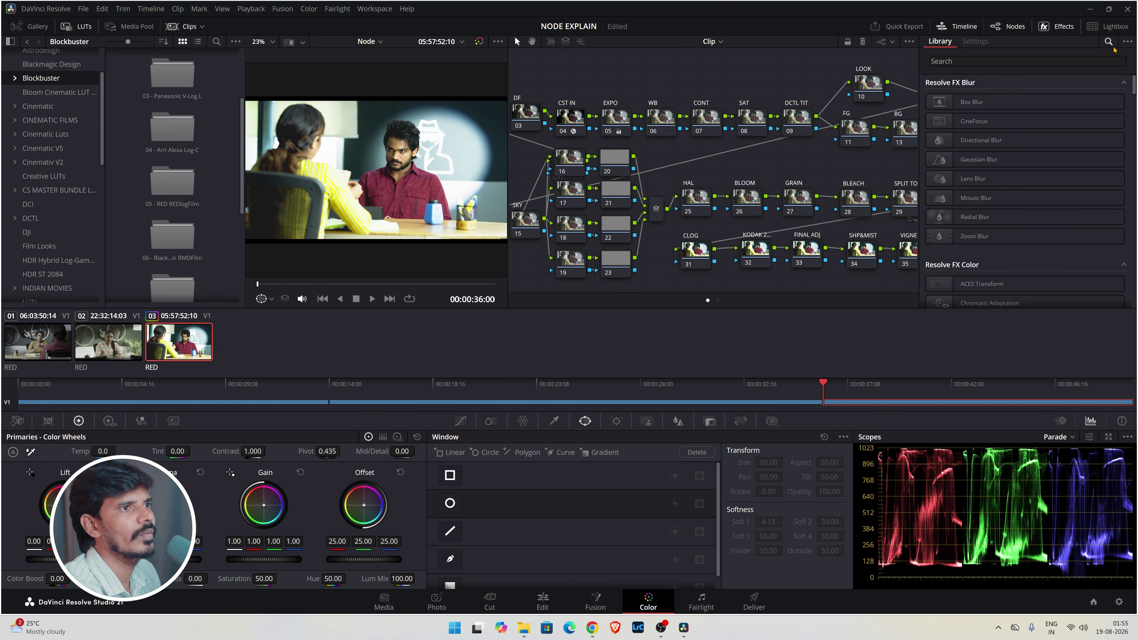
click(1108, 41)
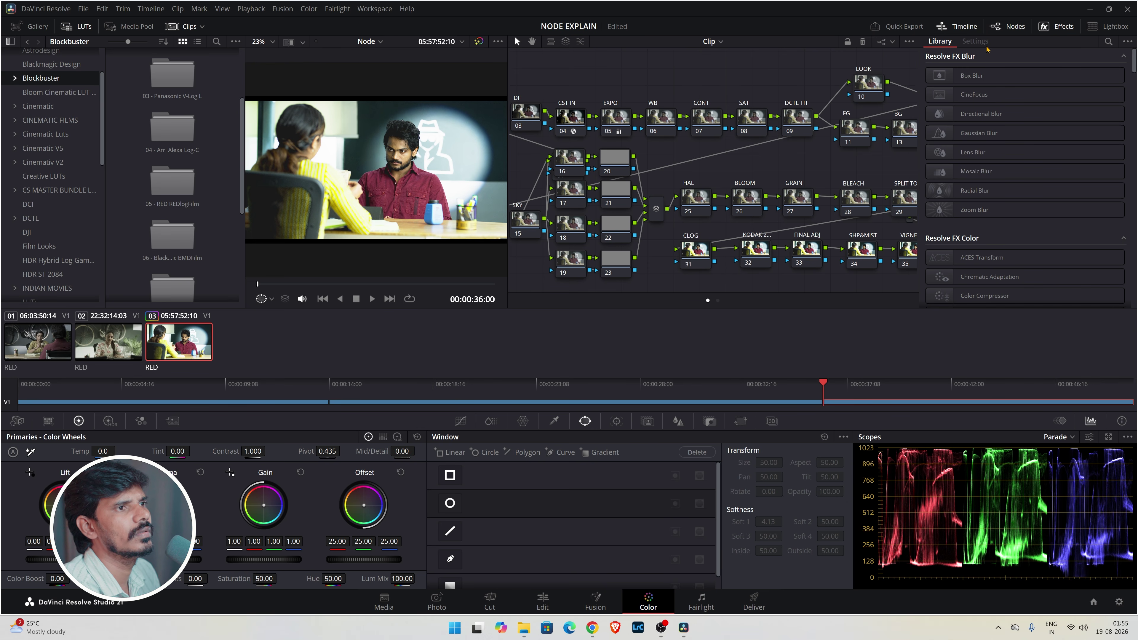
click(1108, 41)
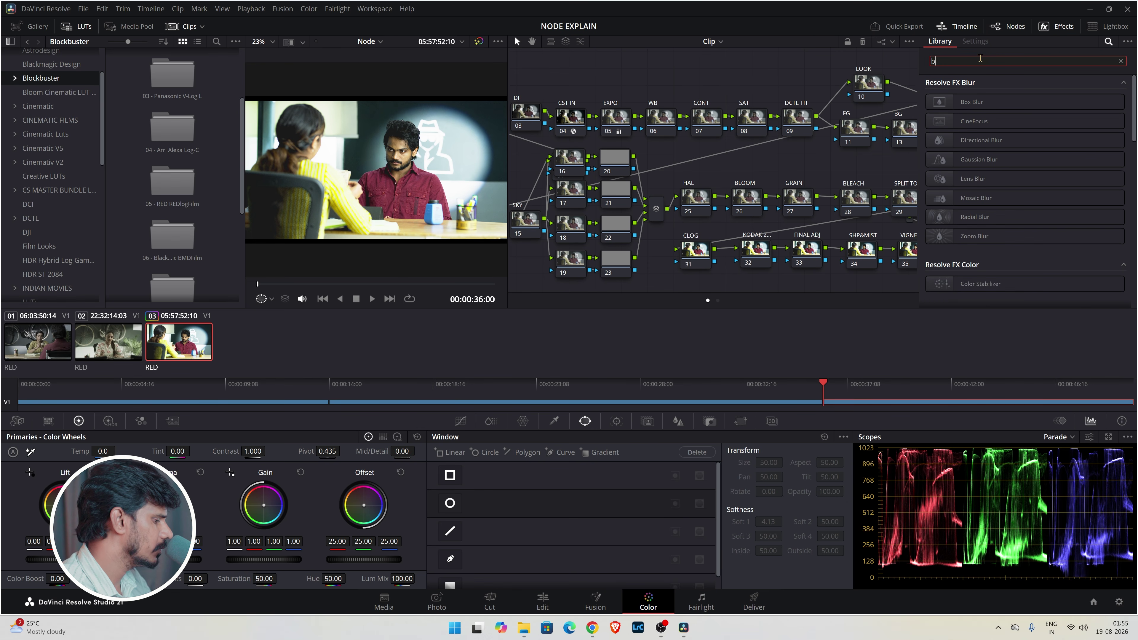
text(beauty)
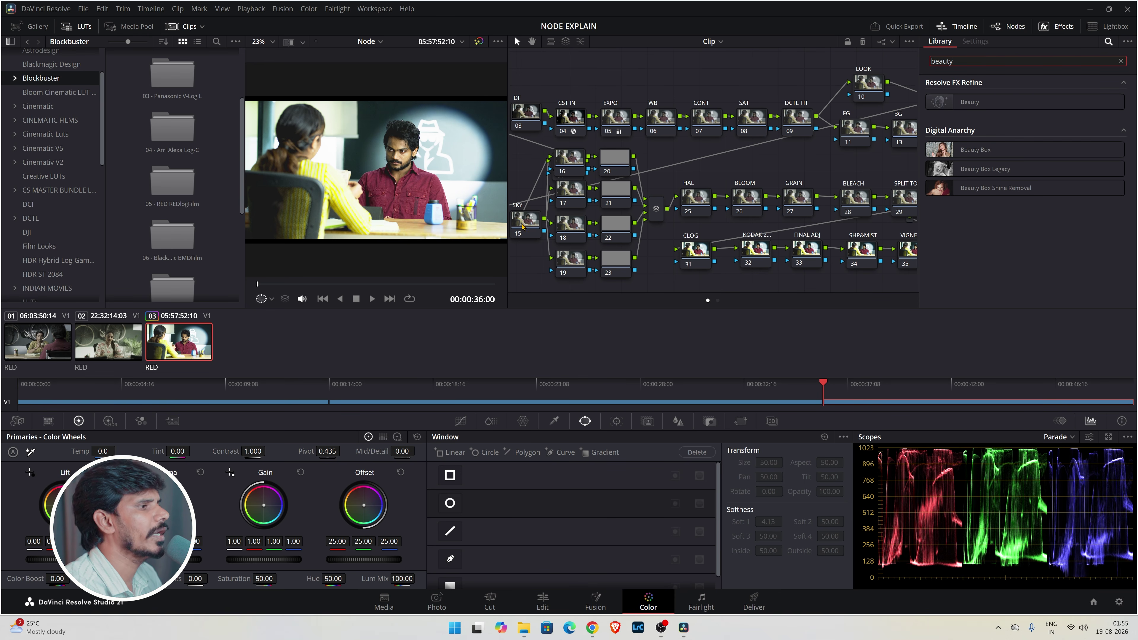
click(1064, 27)
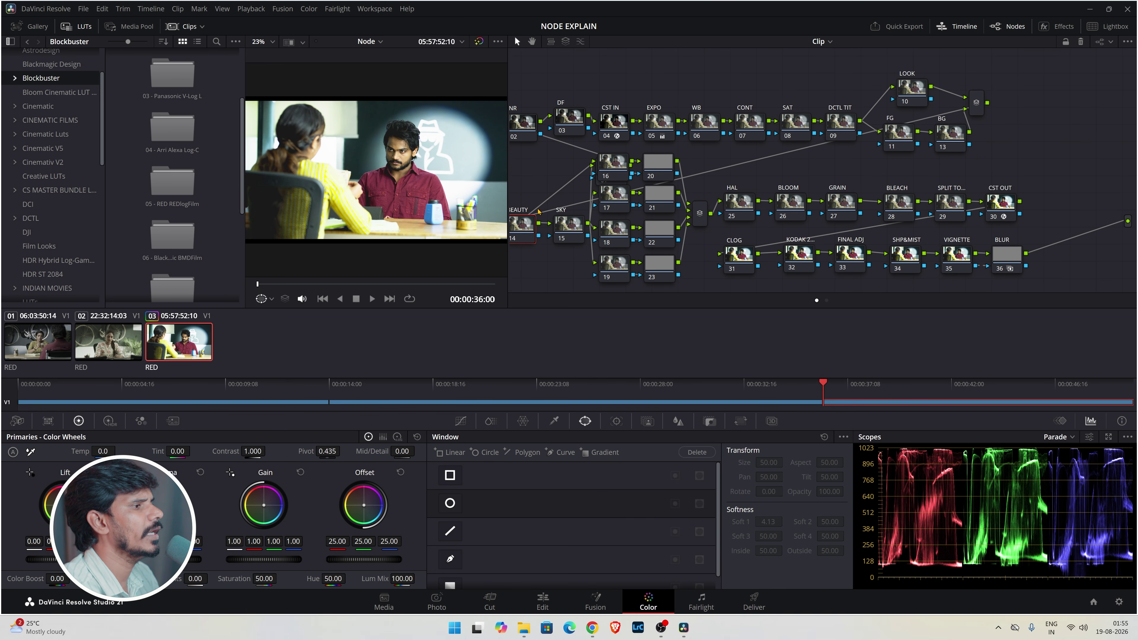
Go through the SKY node 15 and node 16, the uppermost of the stacked parallel branches.
click(565, 226)
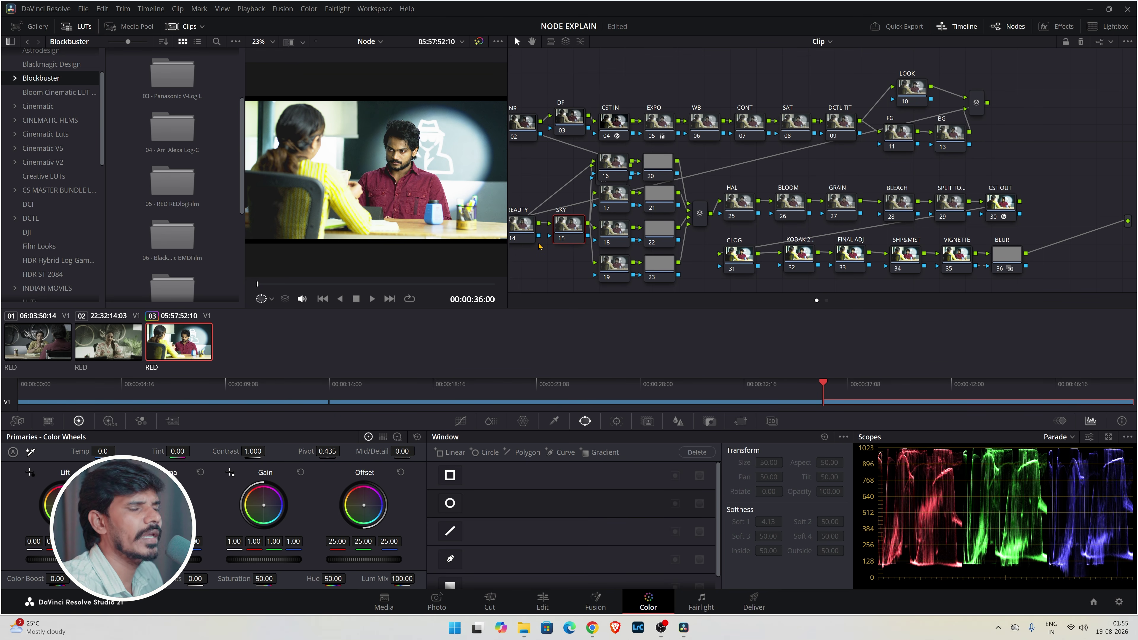
drag(566, 223, 565, 222)
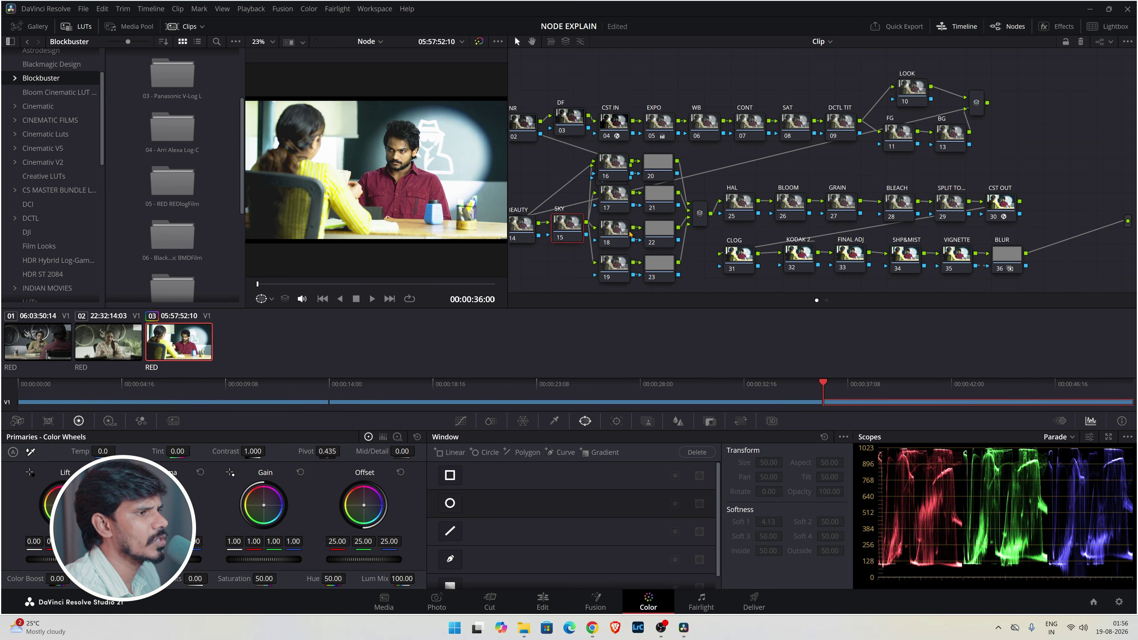
click(609, 171)
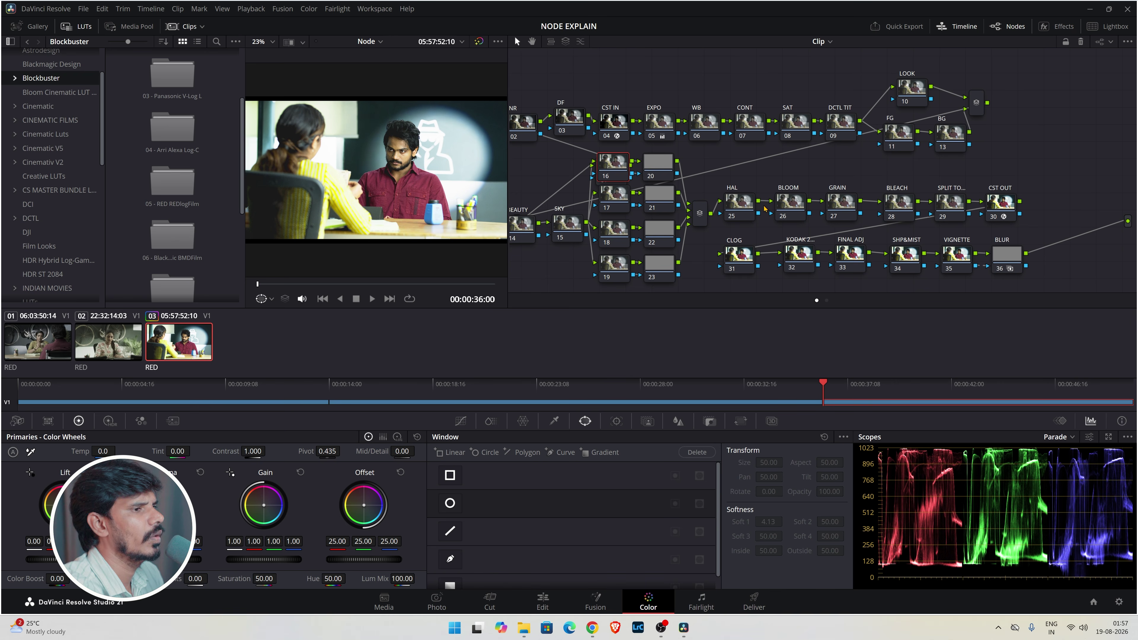
Select the CST OUT node 30 and examine its Color Space Transform settings in the effects panel.
click(1008, 204)
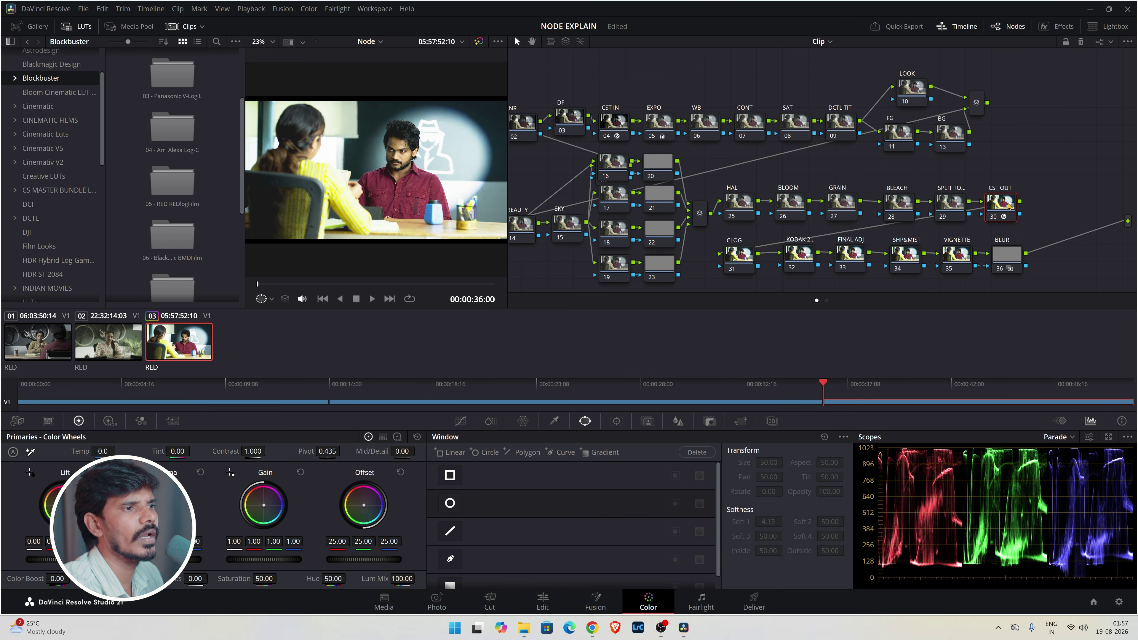
click(1049, 27)
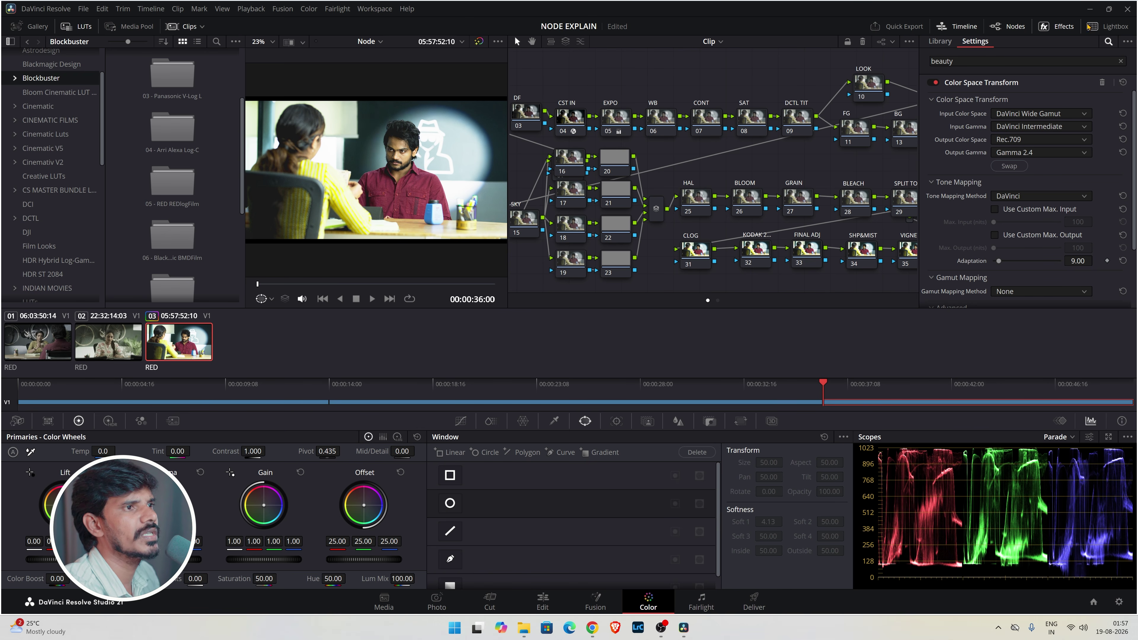
click(1058, 27)
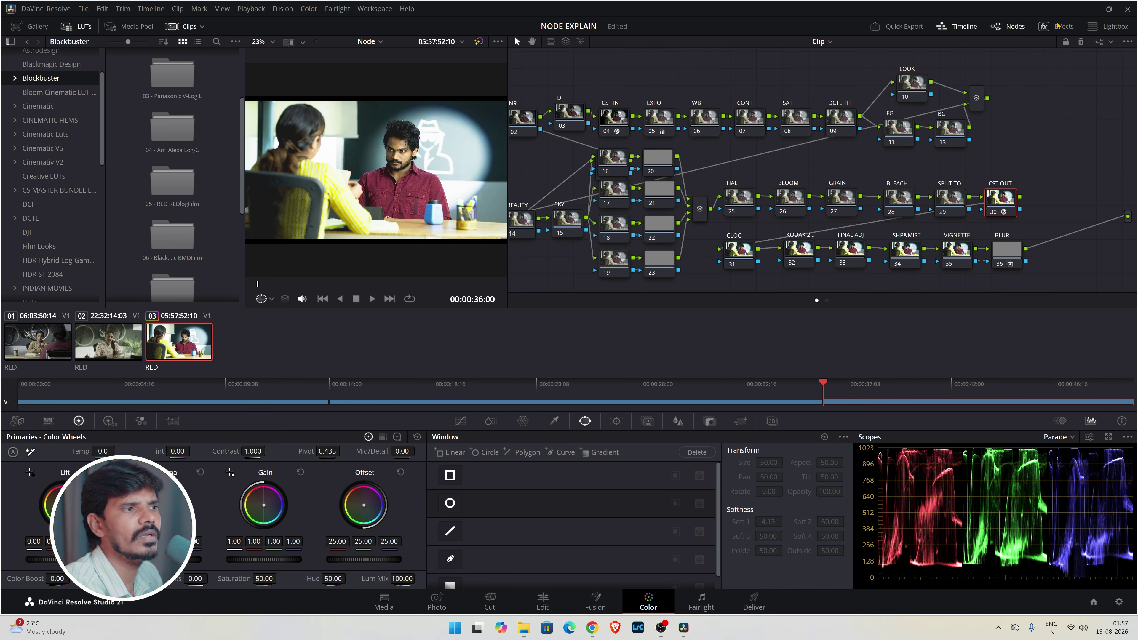
click(1057, 26)
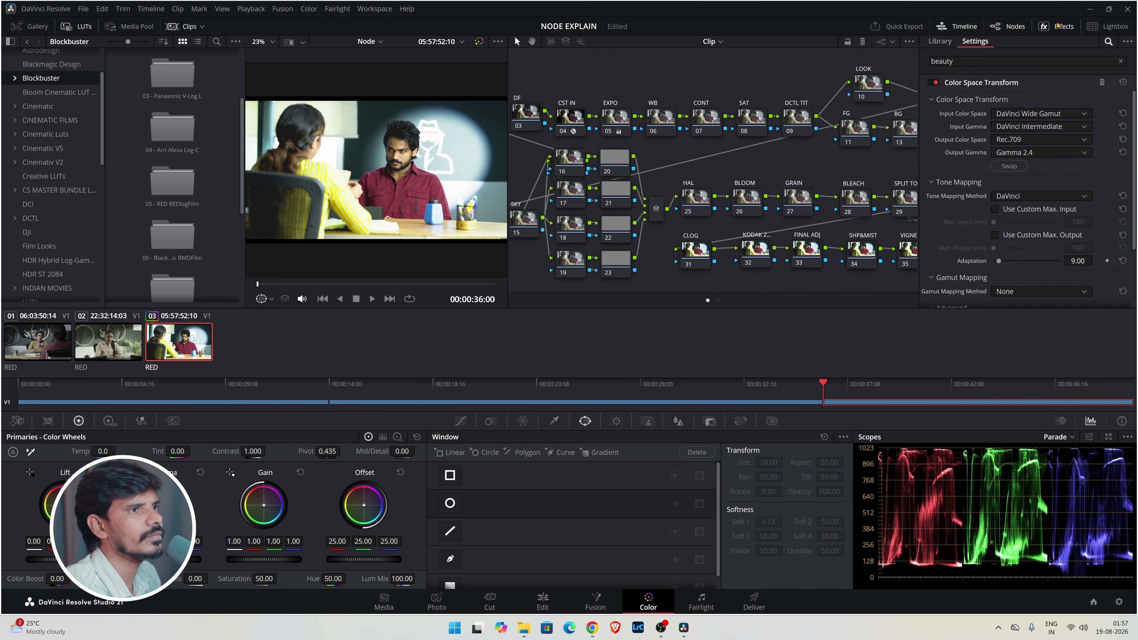
click(1057, 26)
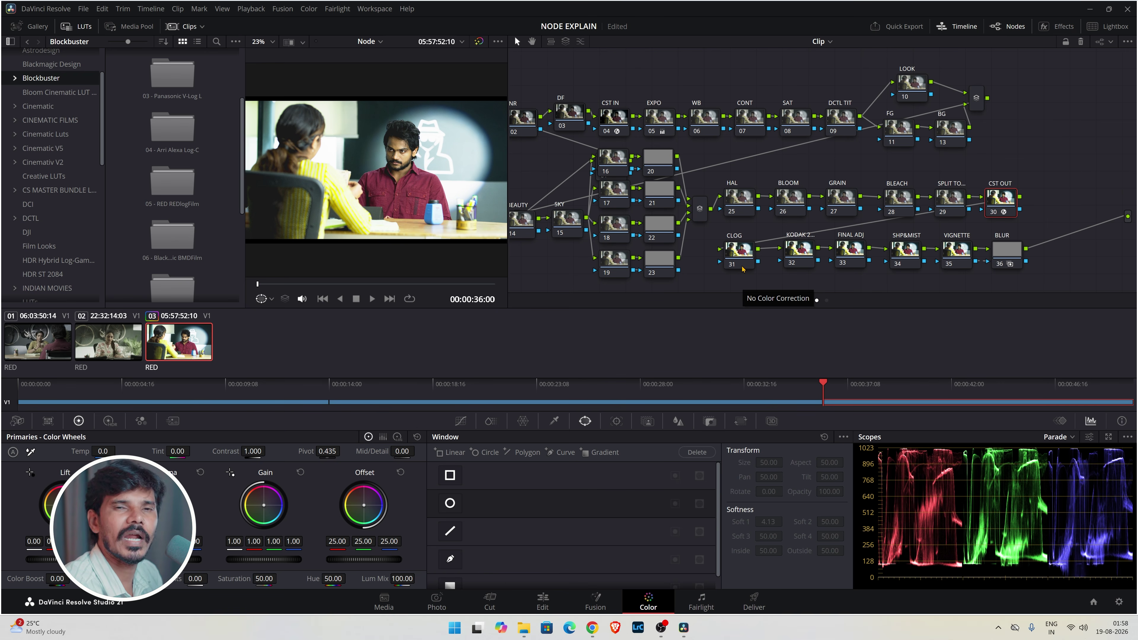
Add a Color Space Transform to the CLOG node 31 and set its output gamma to Cineon Film Log.
click(740, 251)
click(1050, 26)
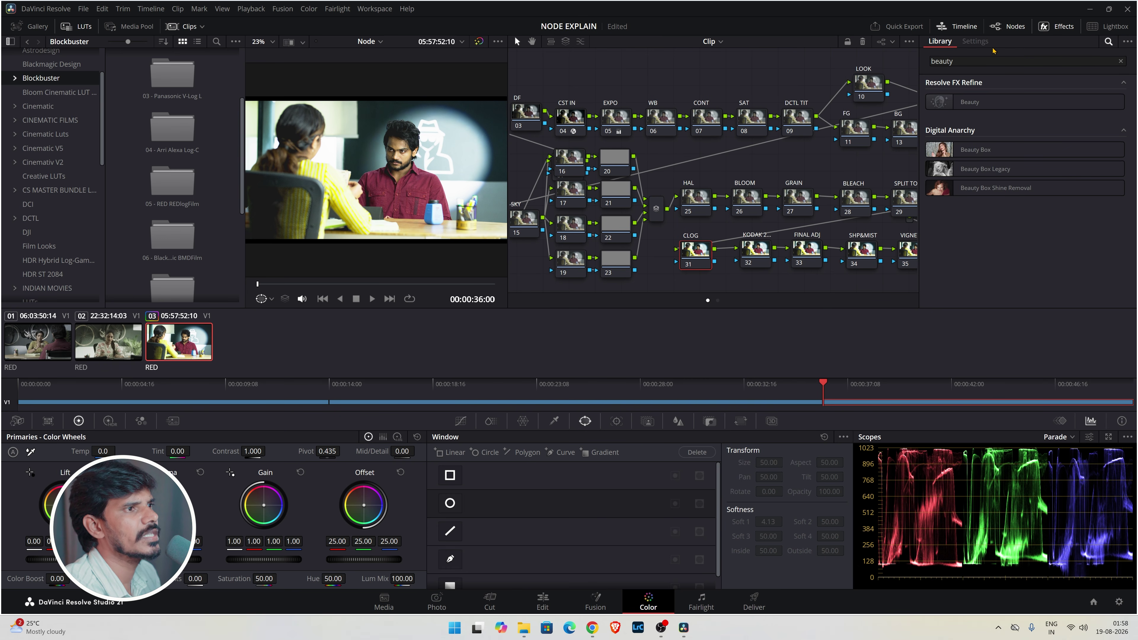
click(1108, 41)
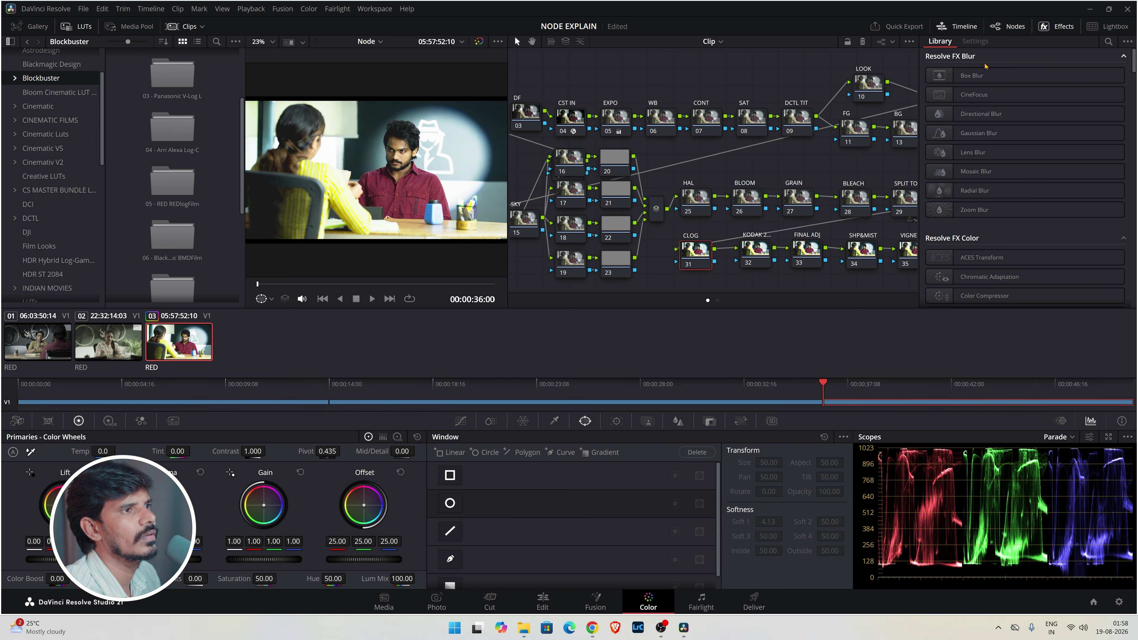
scroll(1004, 206, down, 3)
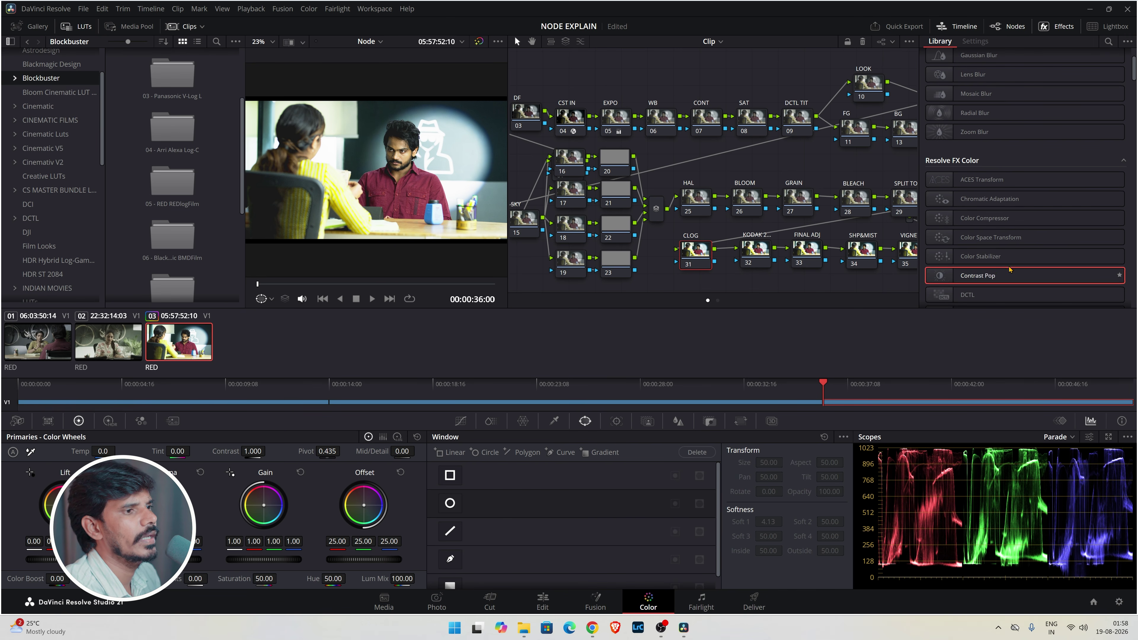
drag(1004, 238, 708, 269)
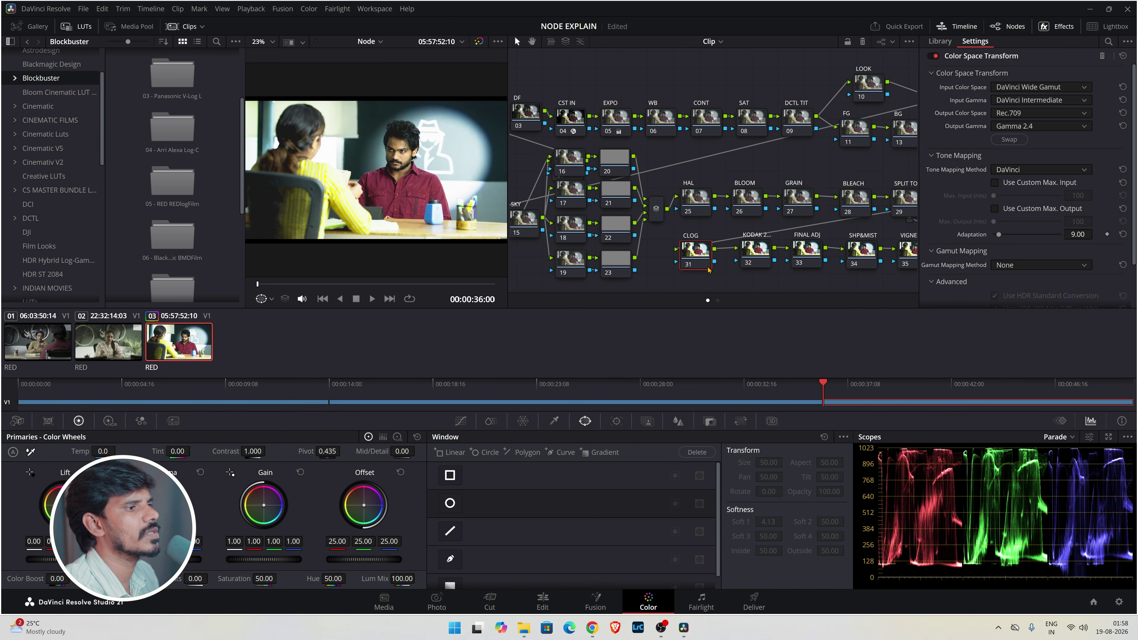
click(1083, 126)
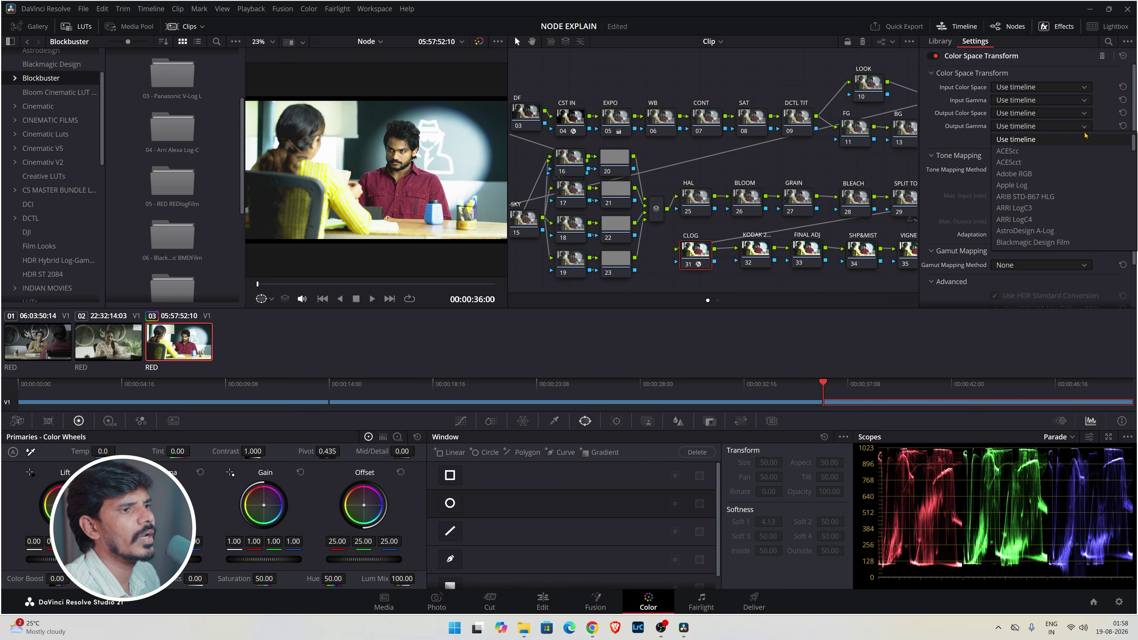
scroll(1035, 197, down, 3)
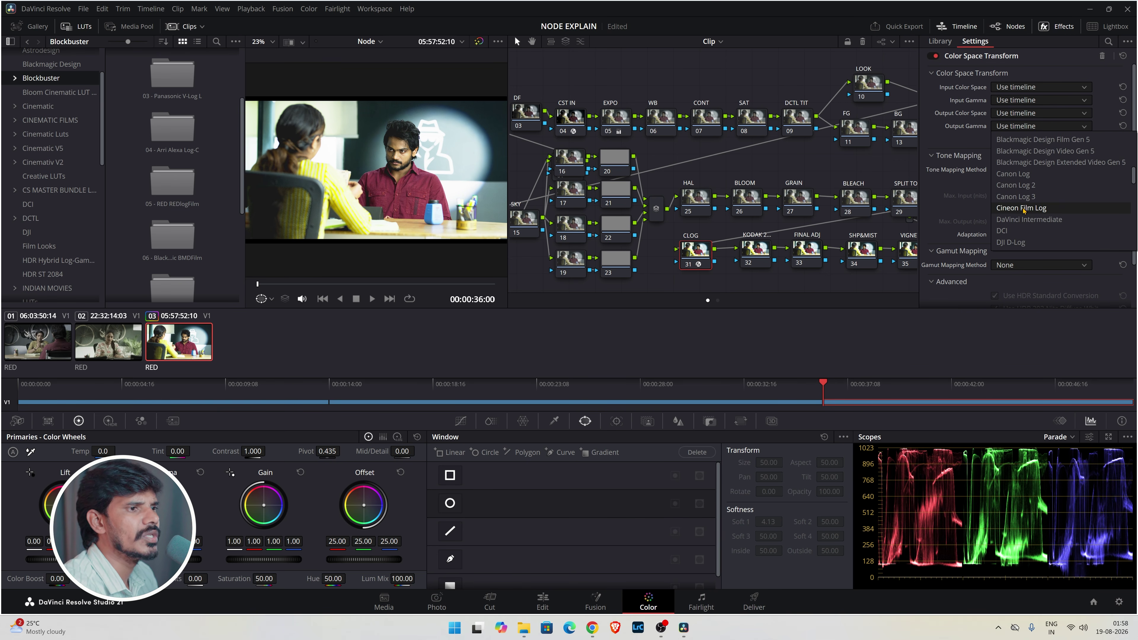
click(1024, 208)
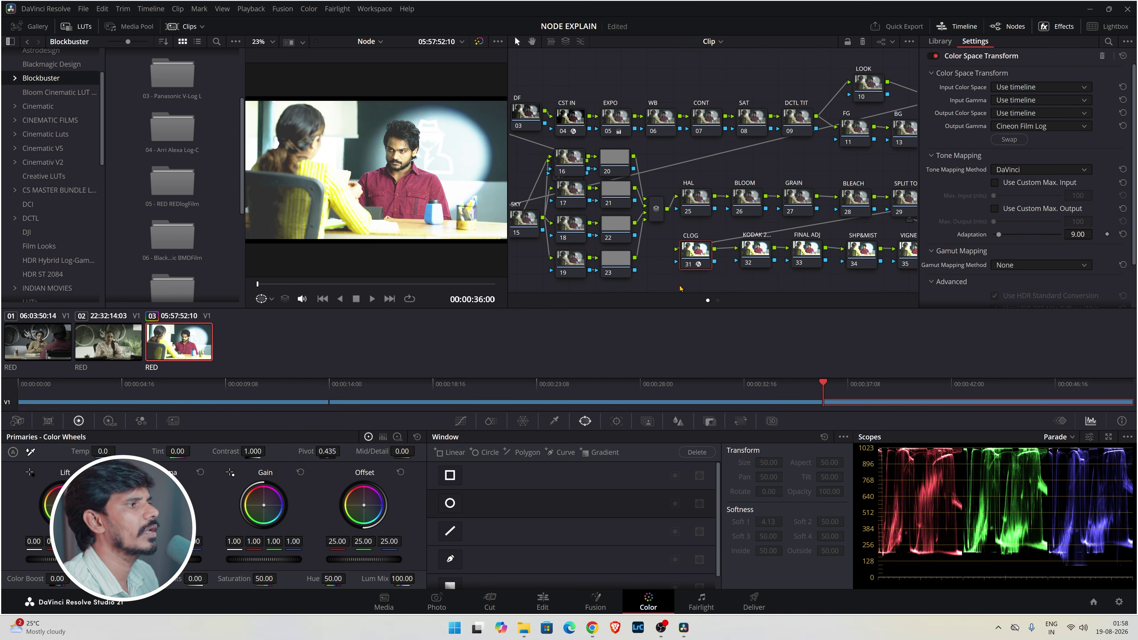
Apply the Rec709 Kodak 2383 D60 LUT from the Film Looks collection to the Kodak node 32.
click(761, 255)
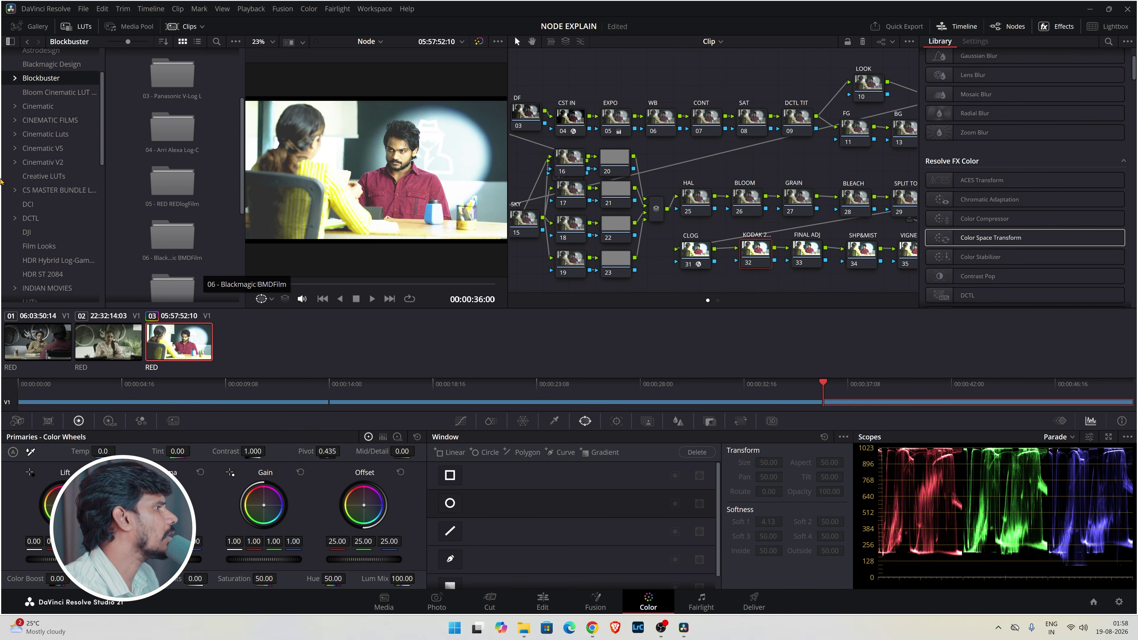
click(49, 245)
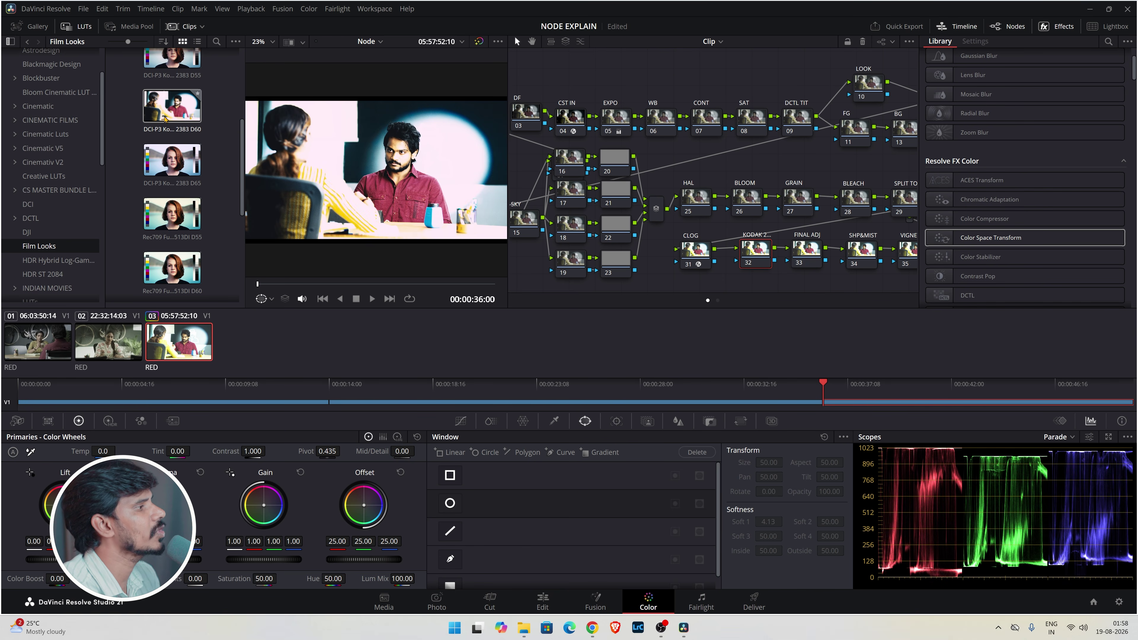
scroll(164, 119, down, 3)
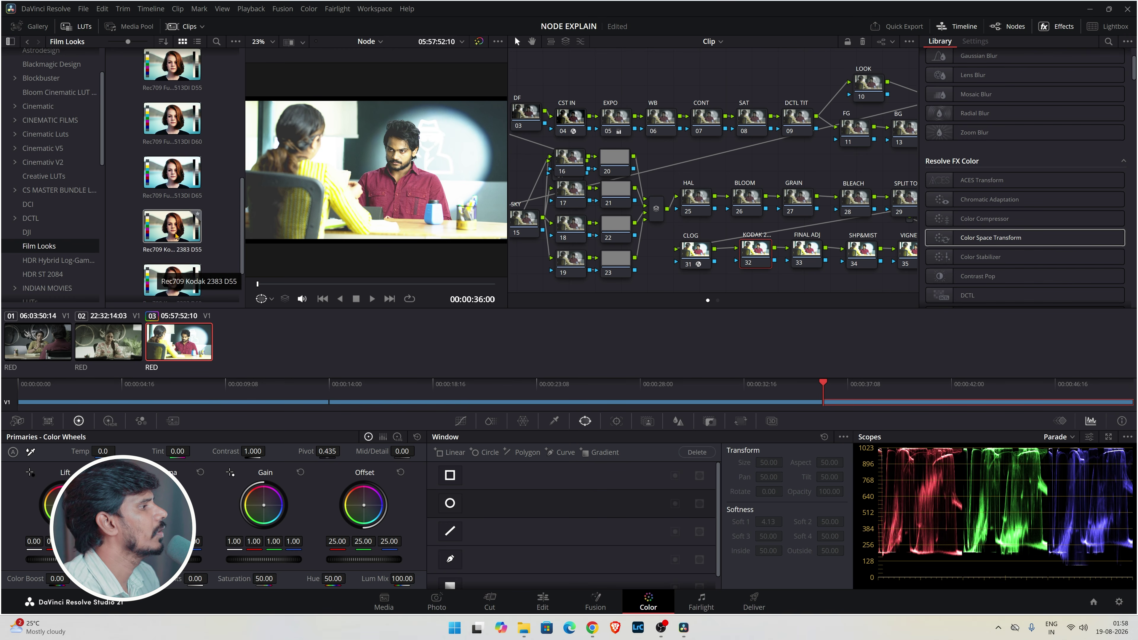
scroll(181, 251, down, 1)
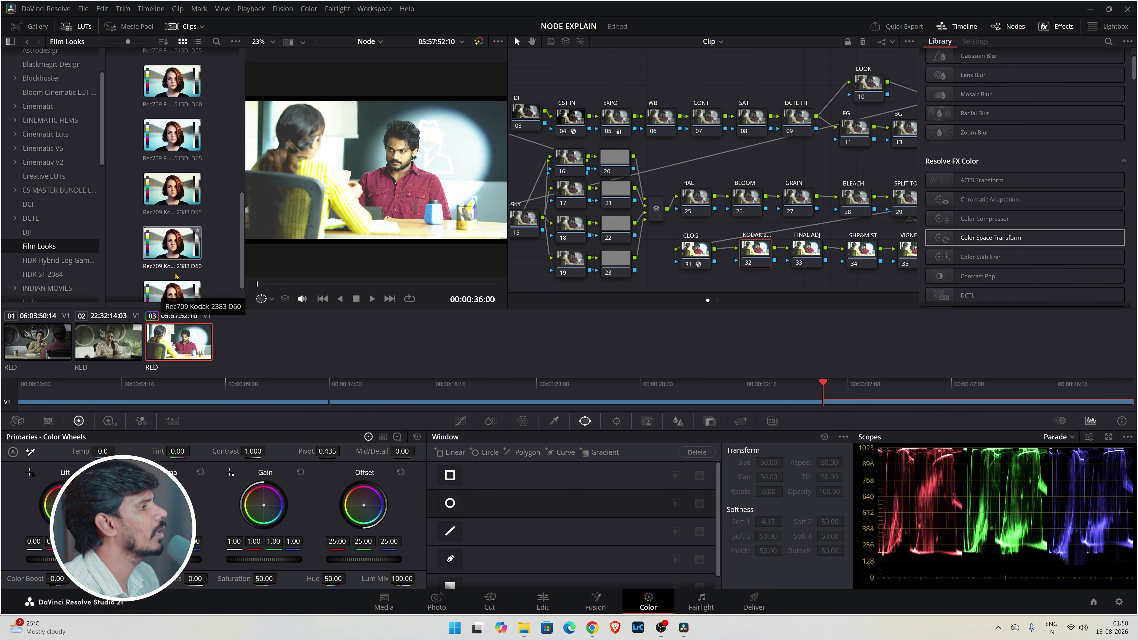
double_click(165, 244)
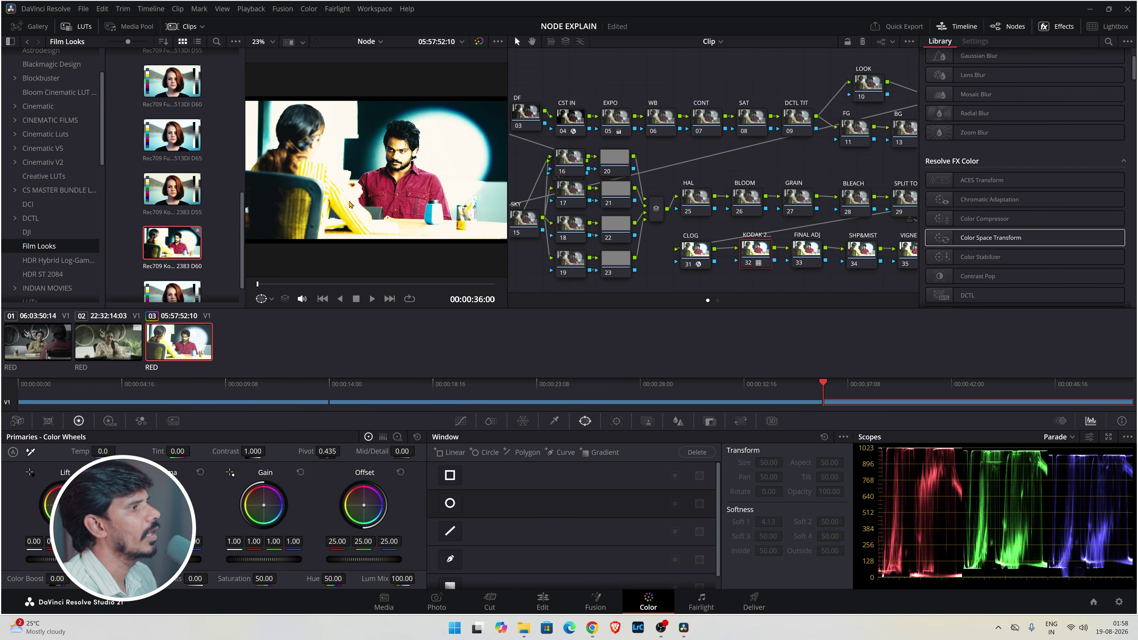
Set the key output gain of the Kodak node 32 to 0.3.
click(710, 421)
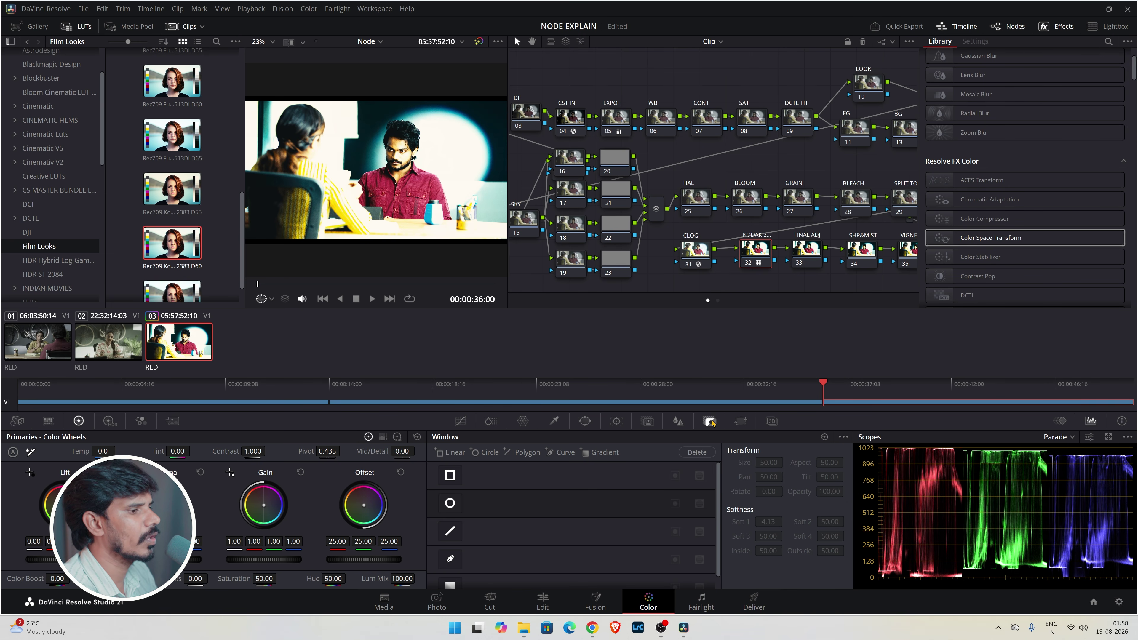
double_click(738, 521)
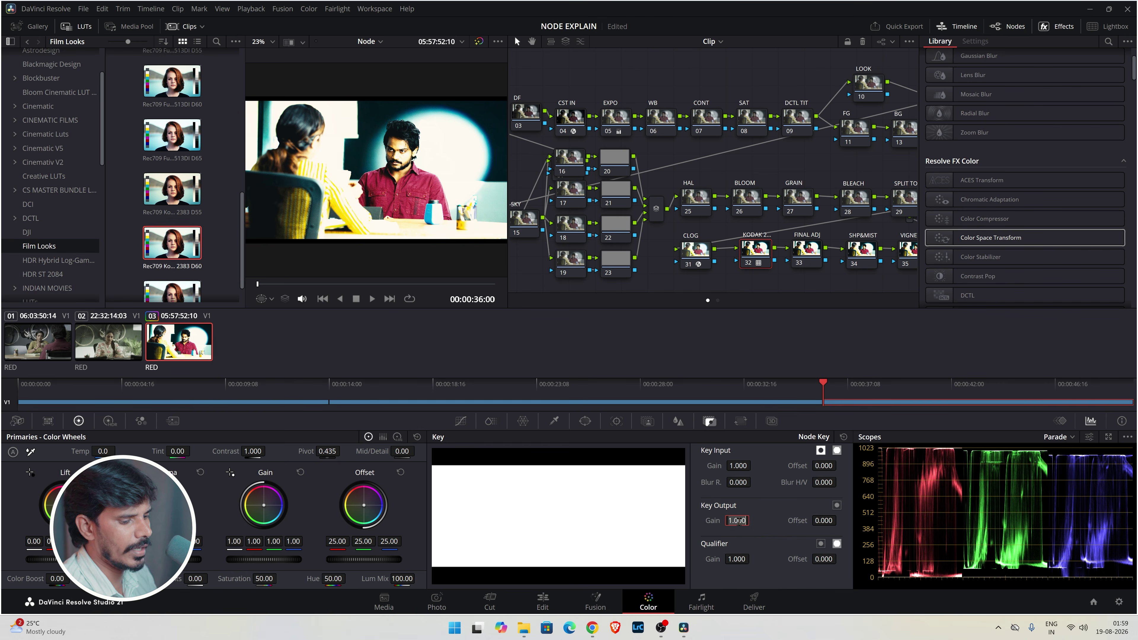
key(BackSpace)
text(0.3)
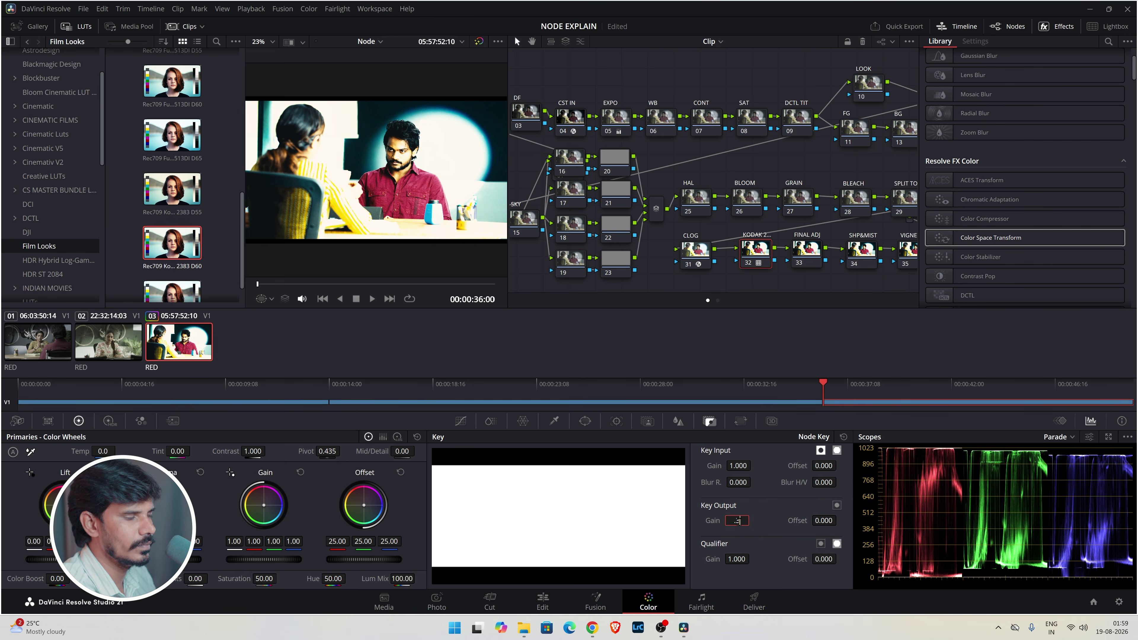
key(Return)
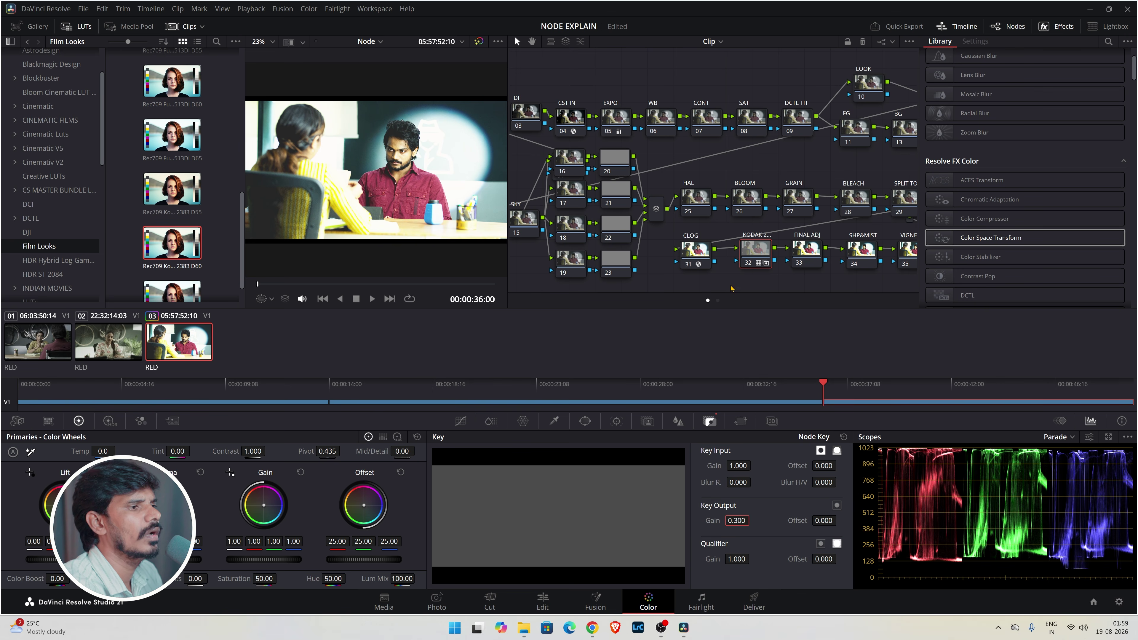
Reset the grades of the Kodak node 32 and the CLOG node 31.
right_click(748, 240)
click(731, 290)
right_click(747, 255)
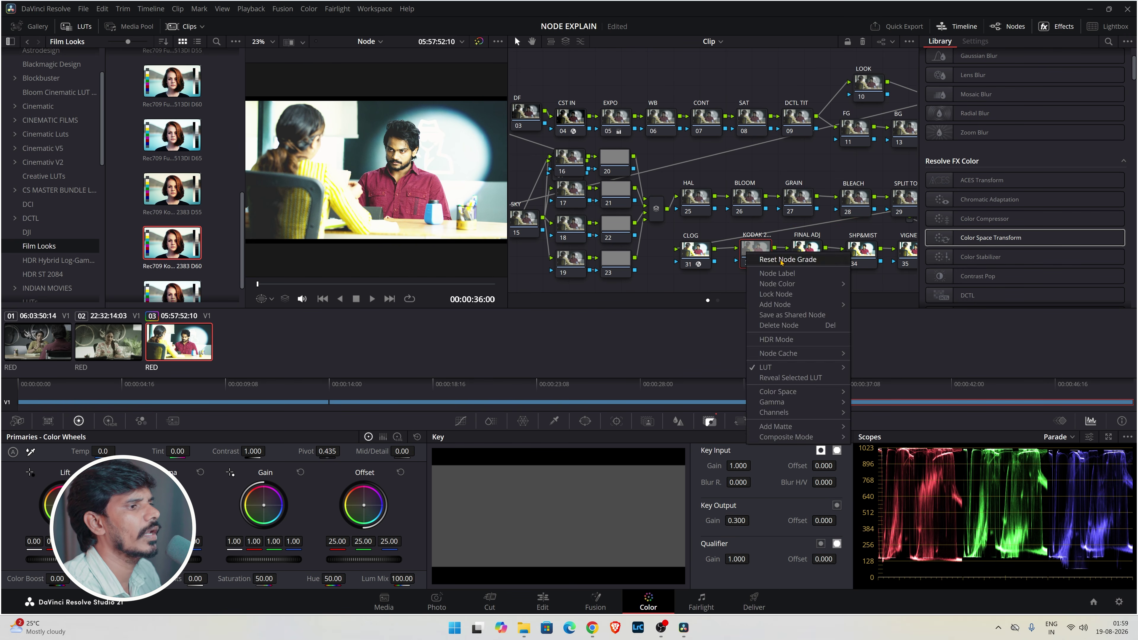
click(779, 325)
click(700, 249)
right_click(700, 249)
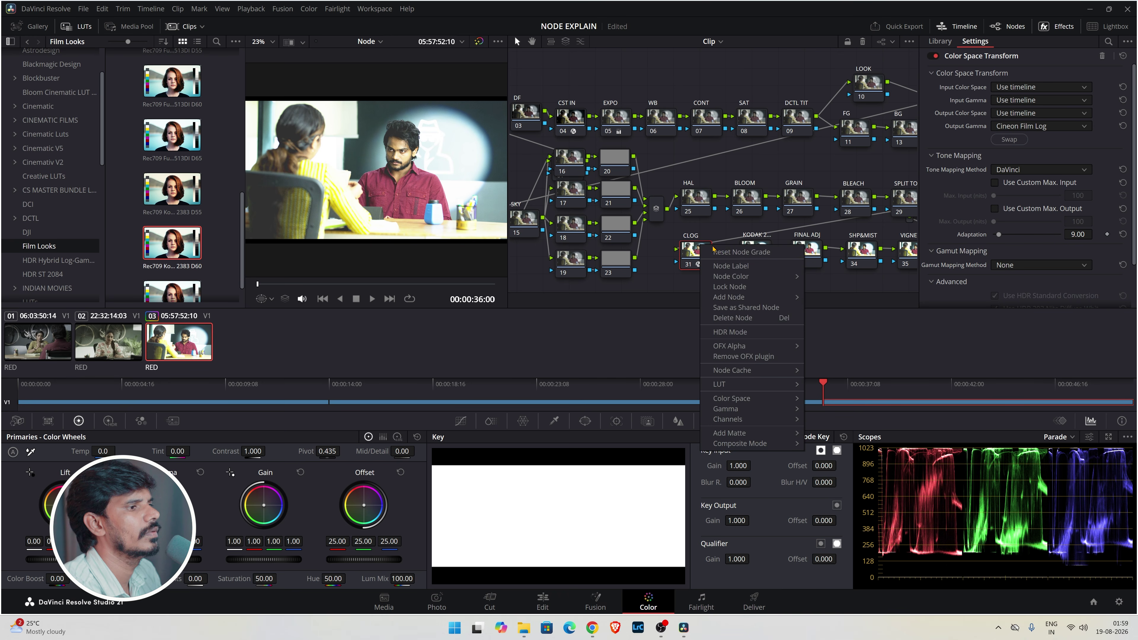
click(727, 253)
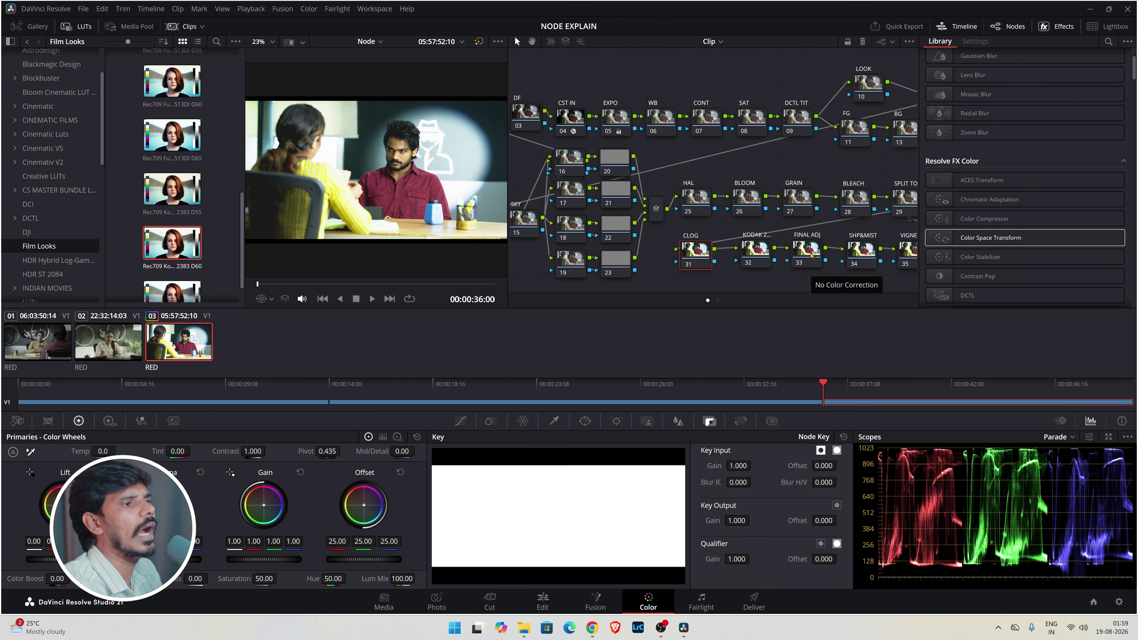
Go through the FINAL ADJ node 33, SHP&MIST node 34 and VIGNETTE node 35, and hide the effects library.
click(810, 251)
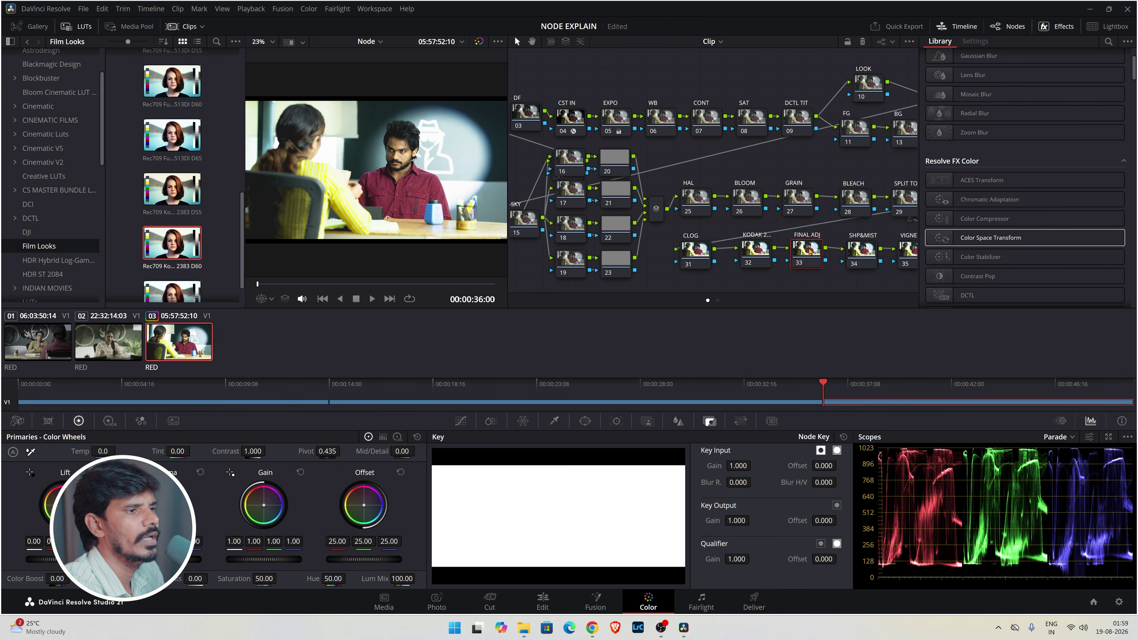
click(861, 252)
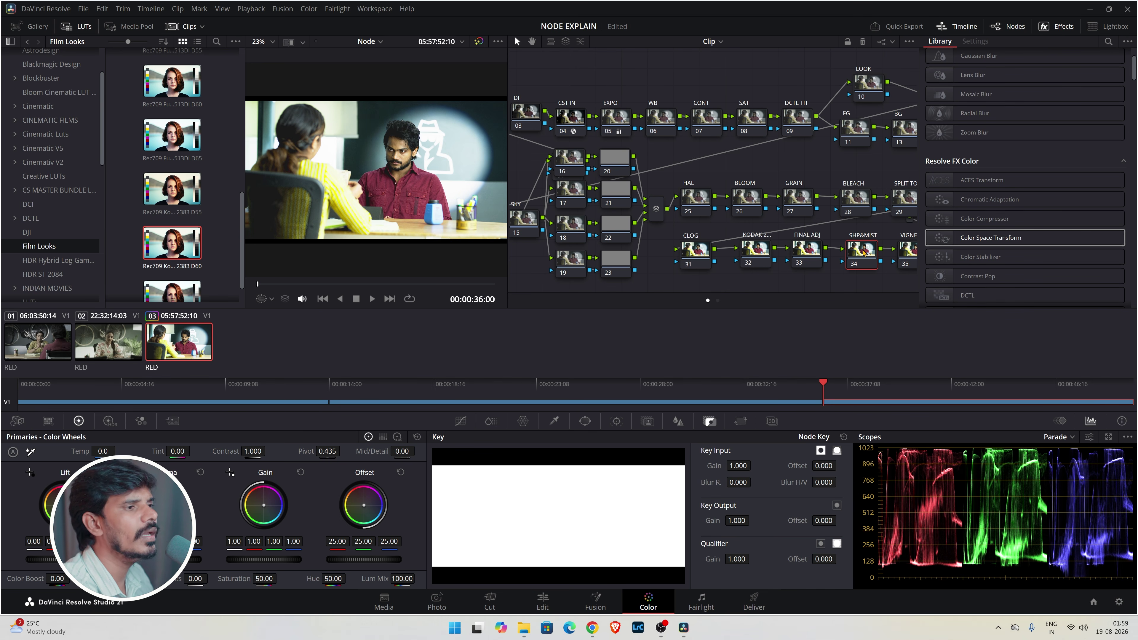
scroll(863, 253, down, 1)
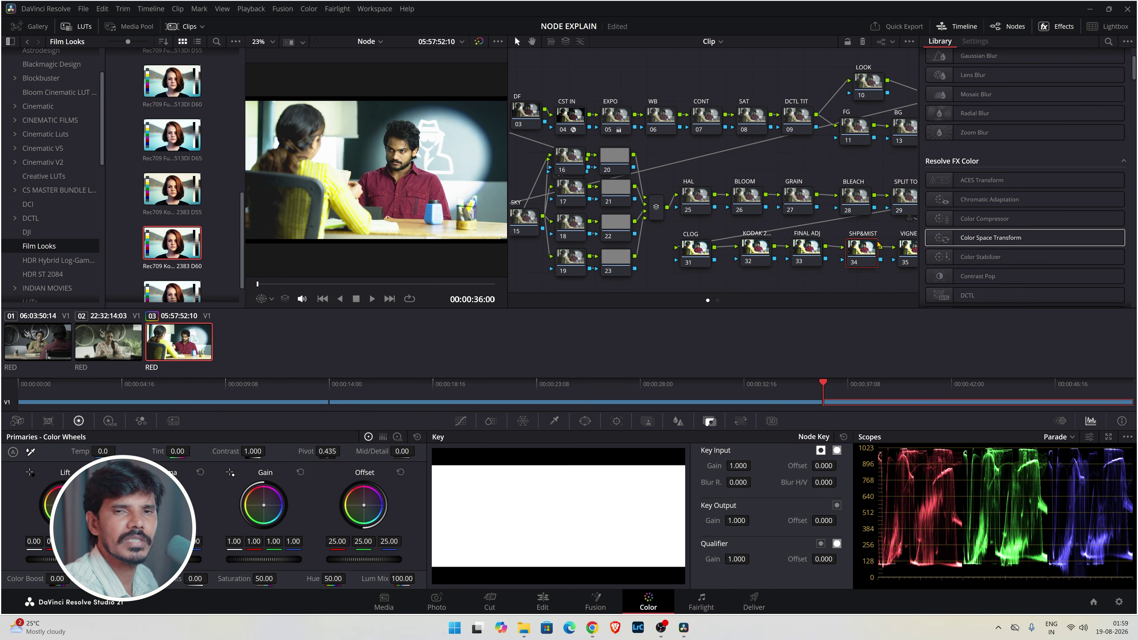
click(902, 250)
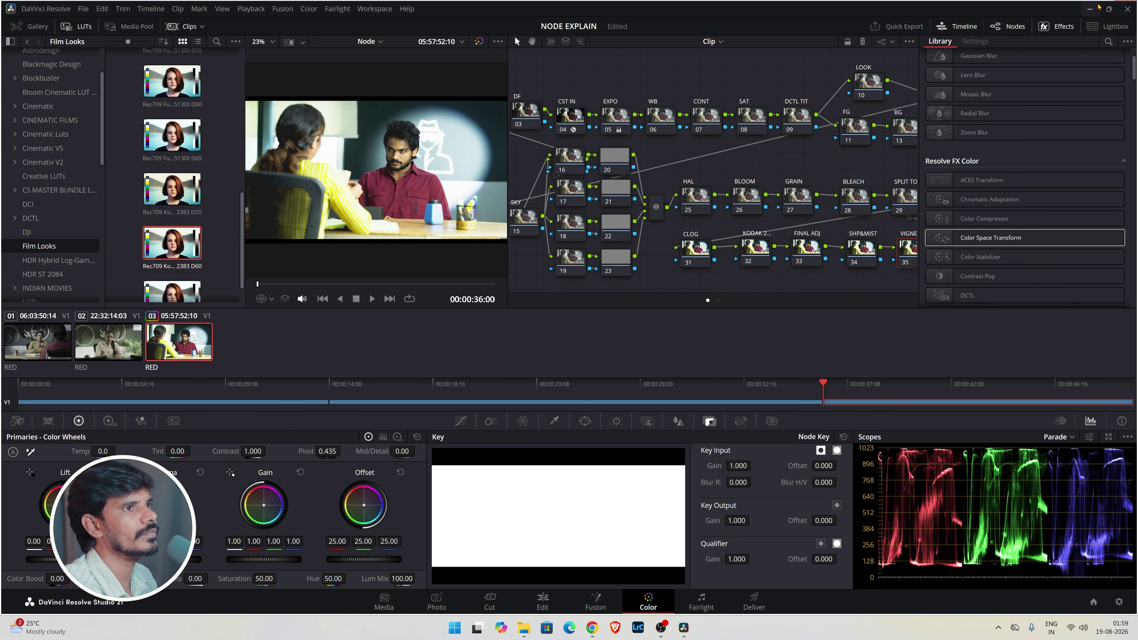
click(1049, 26)
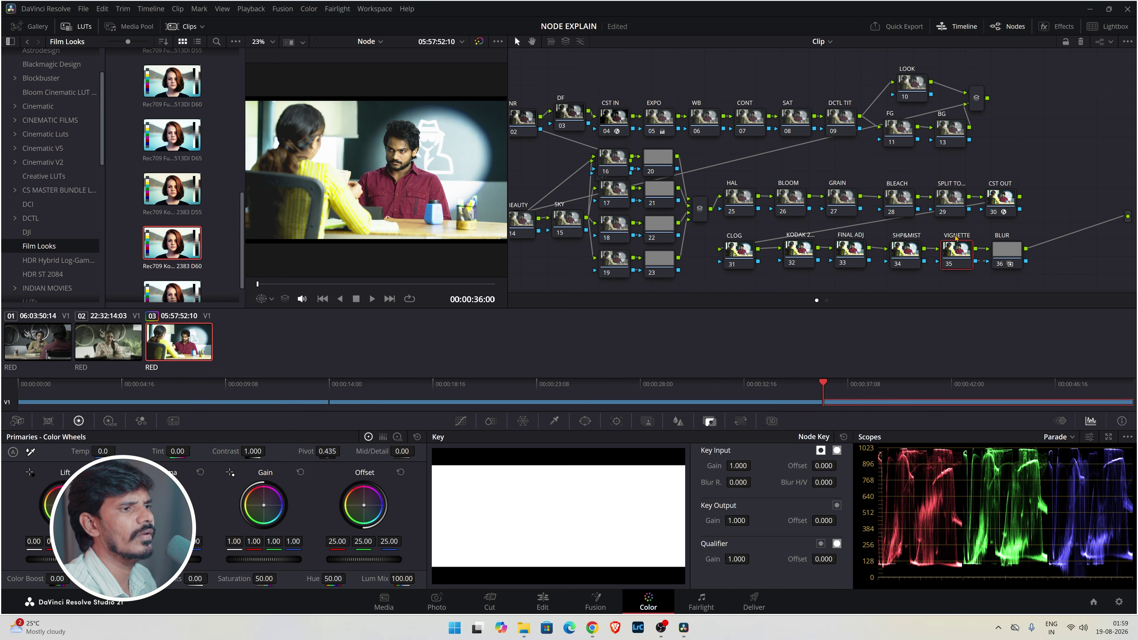